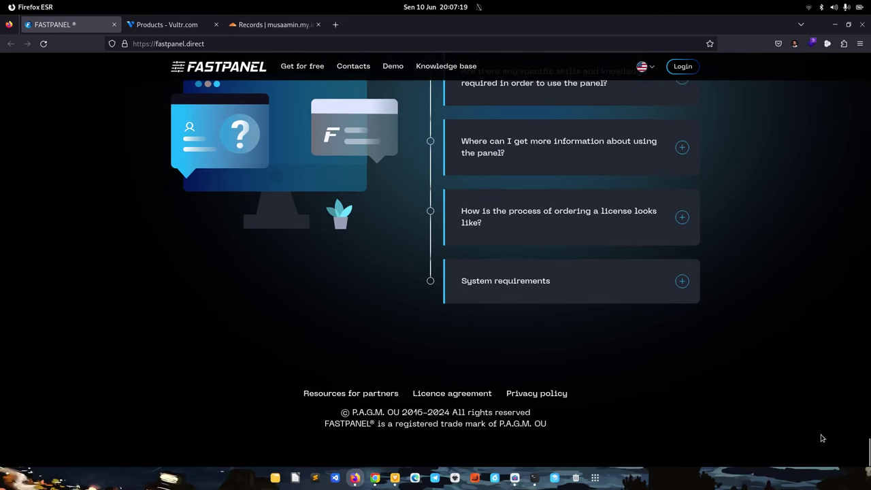
- Expand the System requirements FAQ and read its RAM, free space, CPU and OS details
left_click(663, 284)
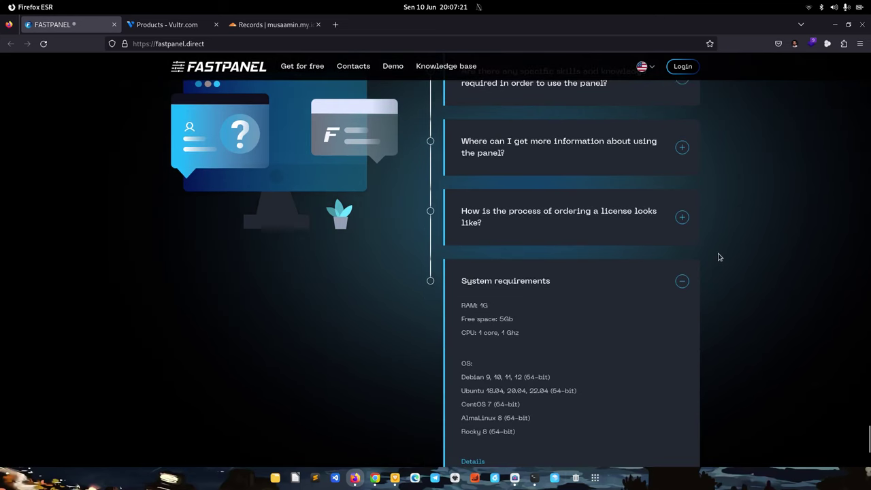
scroll(719, 257, "down", 2)
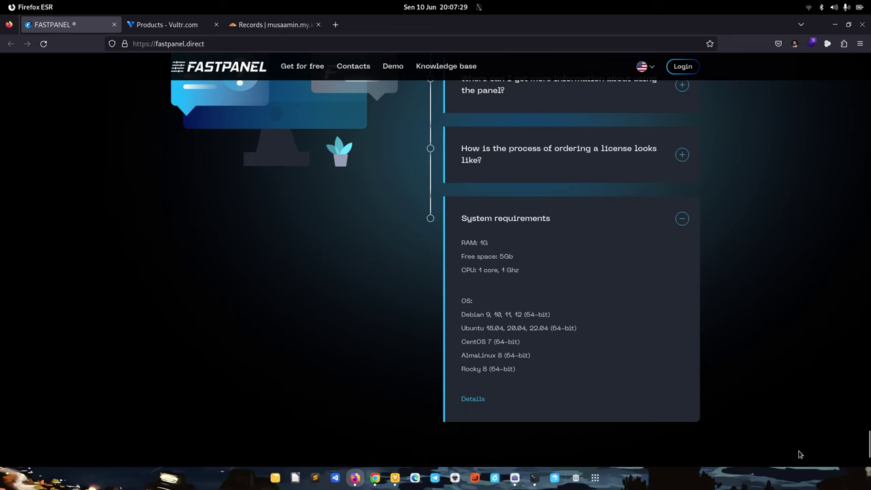
left_click_drag(867, 446, 852, 67)
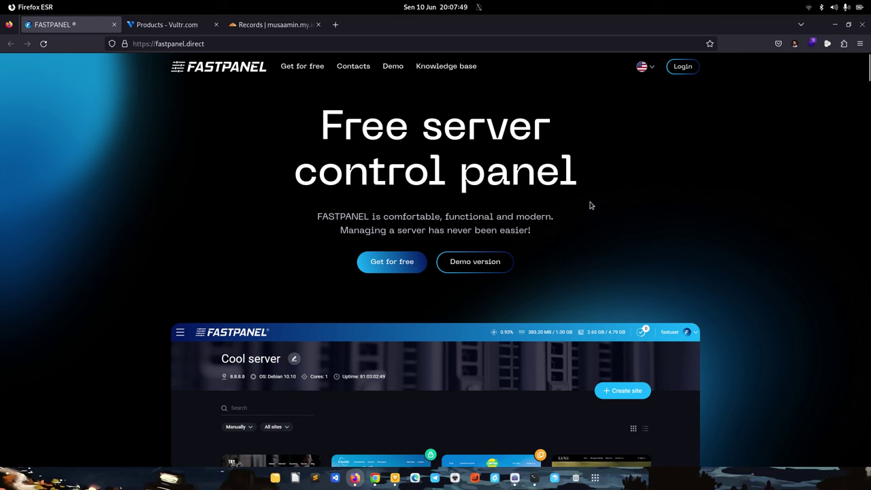
- Go to the Vultr products page and begin deploying a new server
left_click(171, 31)
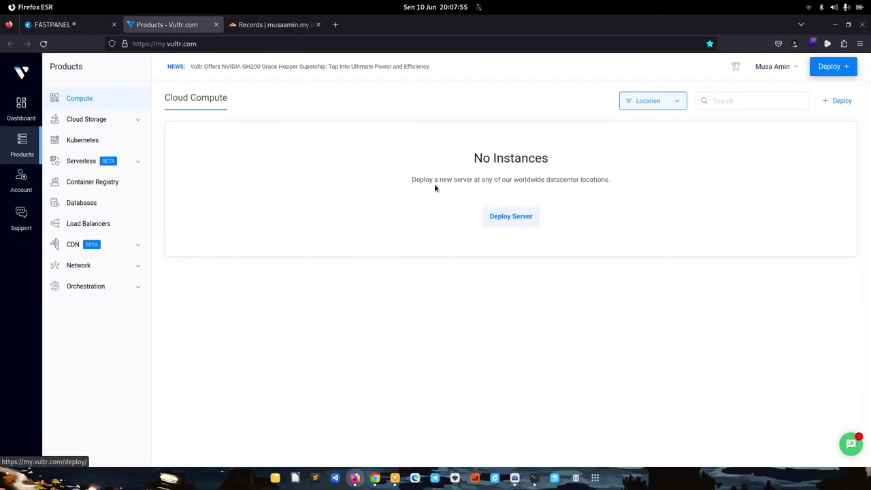
left_click(510, 217)
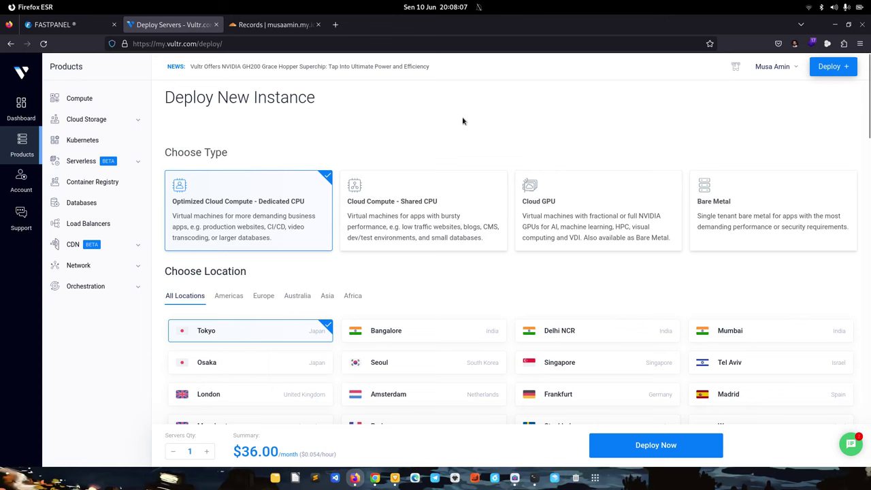
- Choose Cloud Compute - Shared CPU with Asia > Singapore as the server location
left_click(435, 223)
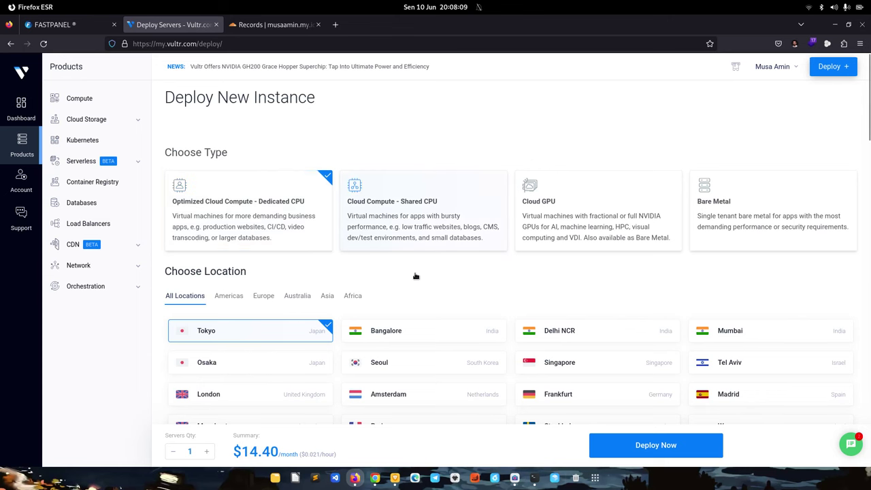
scroll(470, 211, "down", 2)
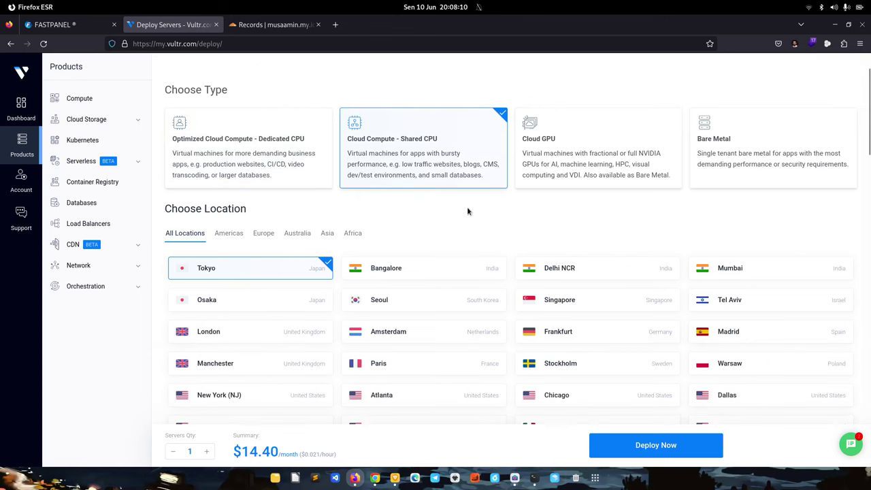
left_click(332, 232)
left_click(595, 308)
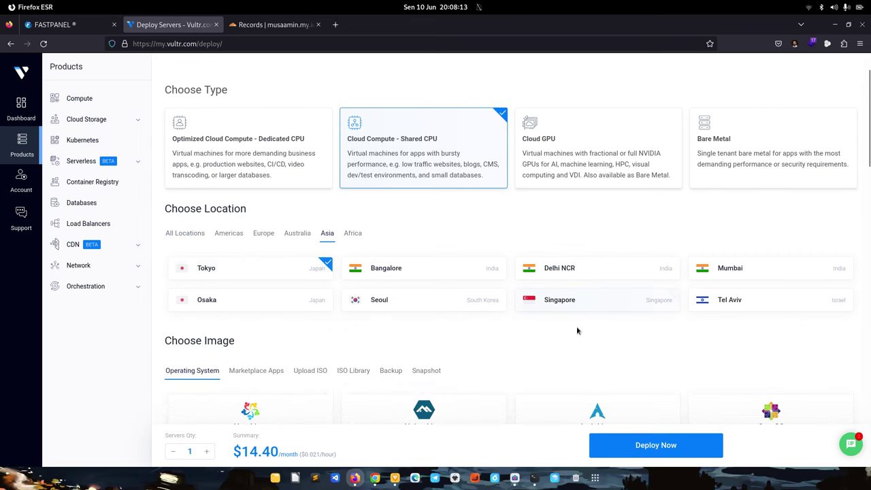
- Select AlmaLinux 8 x64 and the High Frequency 32 GB NVMe plan
scroll(521, 326, "down", 5)
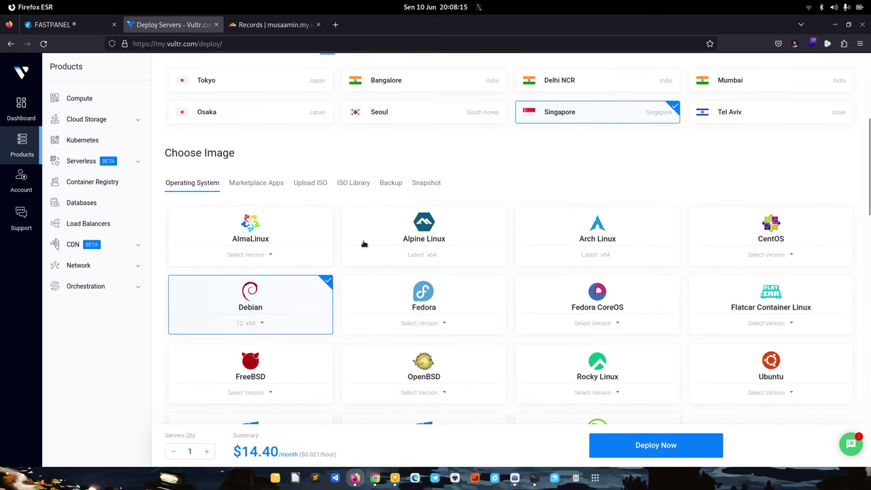
left_click(267, 256)
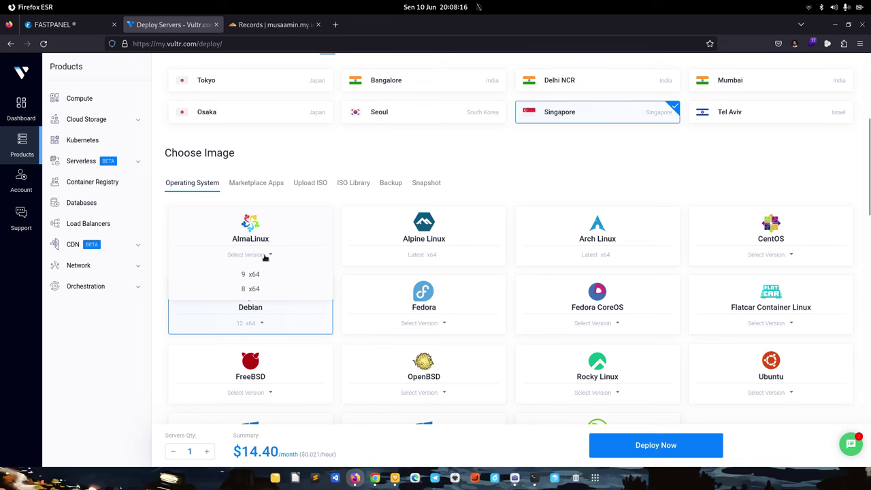
left_click(249, 289)
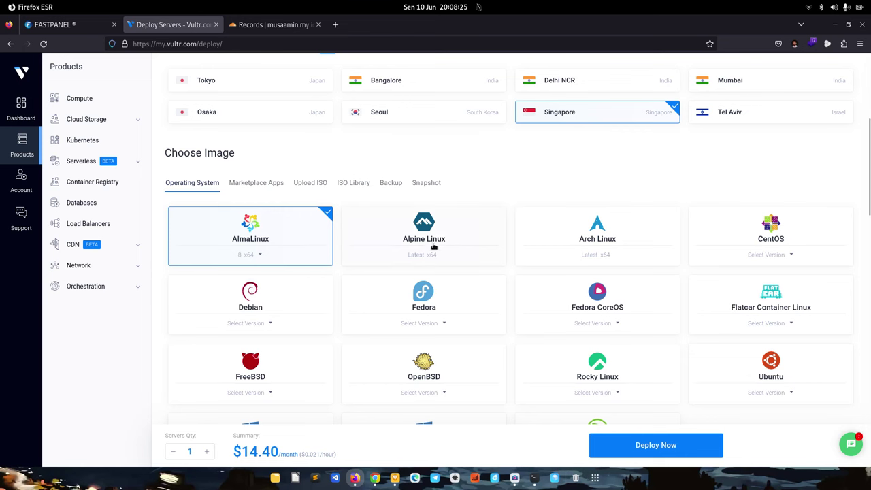
scroll(536, 188, "down", 4)
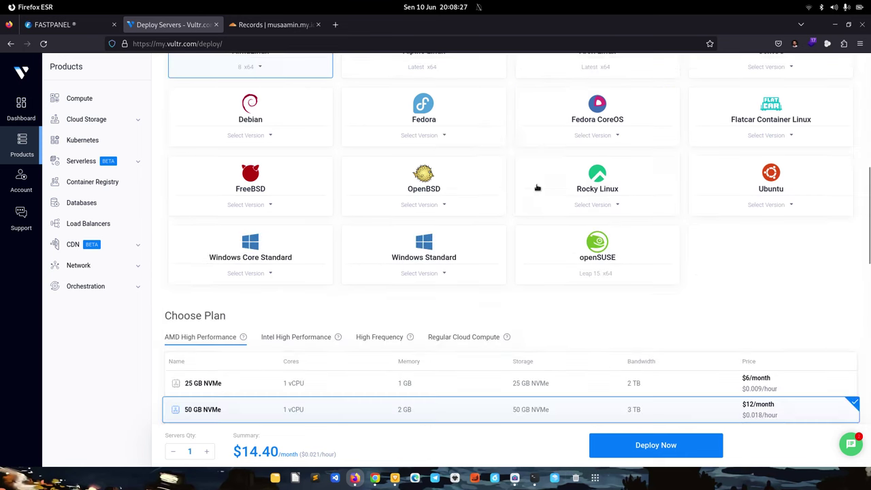
scroll(536, 187, "down", 2)
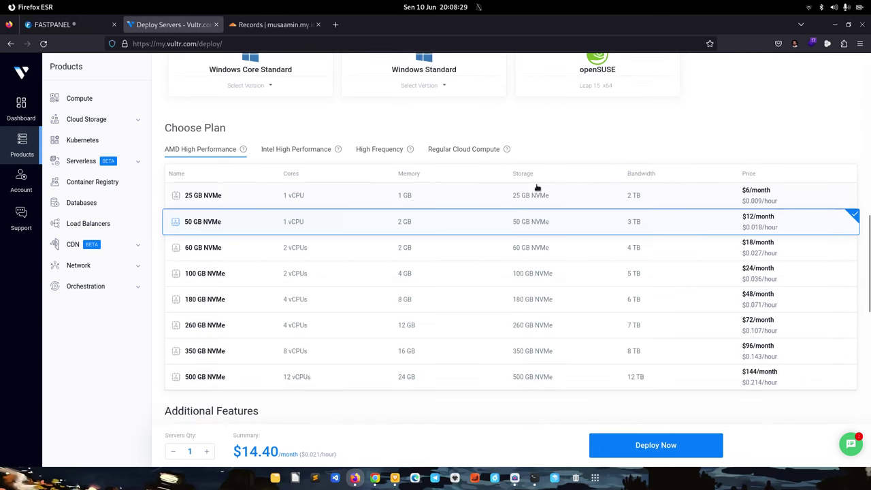
left_click(388, 152)
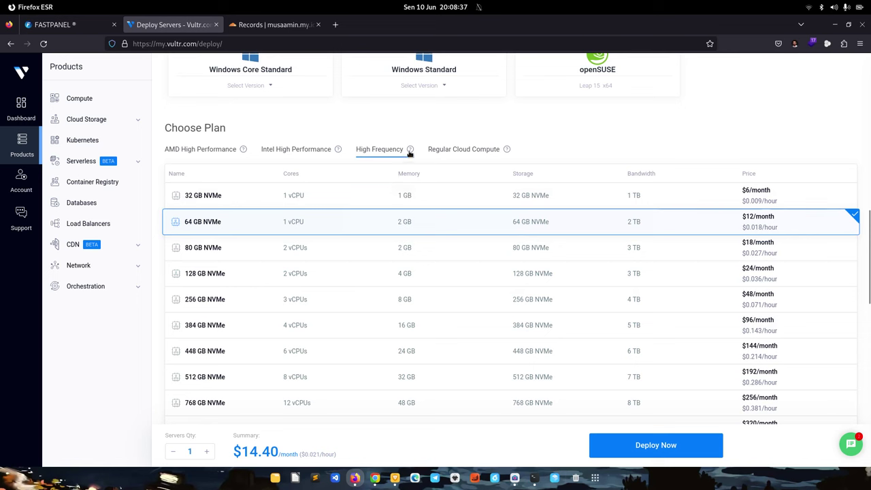
left_click(449, 203)
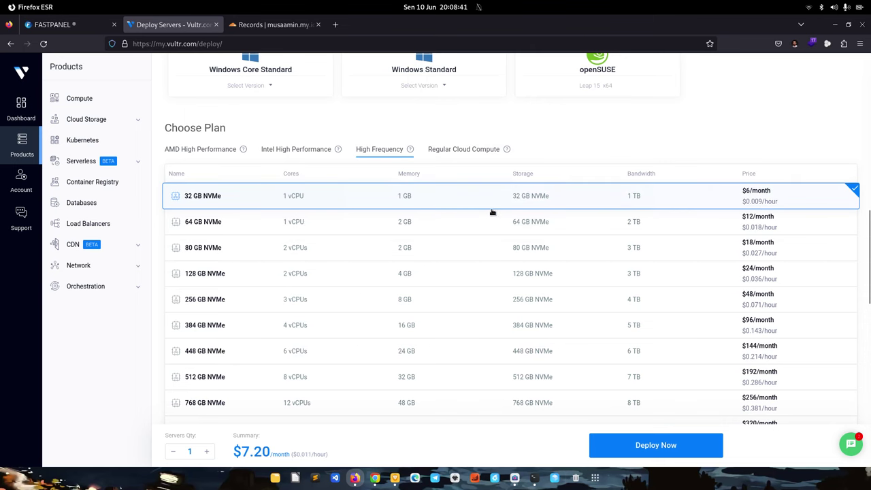
scroll(491, 204, "down", 5)
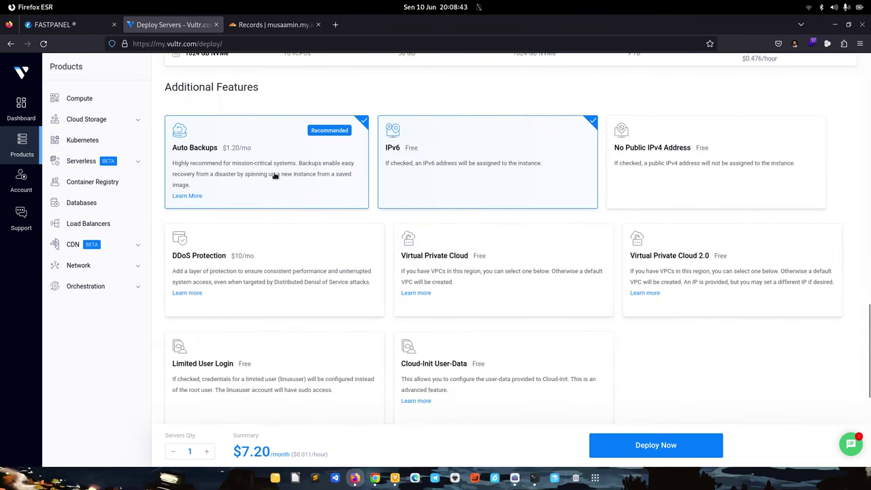
- Disable Auto Backups after acknowledging the risks
left_click(274, 174)
left_click(710, 259)
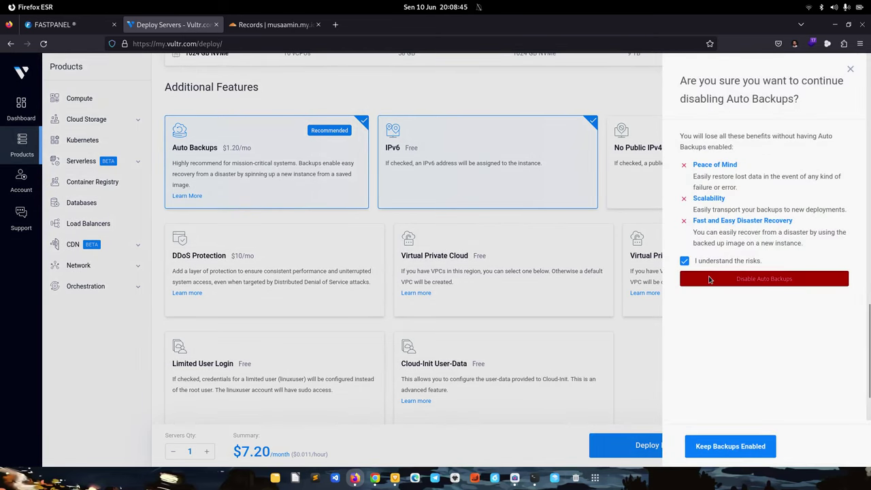
left_click(711, 279)
scroll(388, 231, "down", 4)
scroll(388, 231, "down", 1)
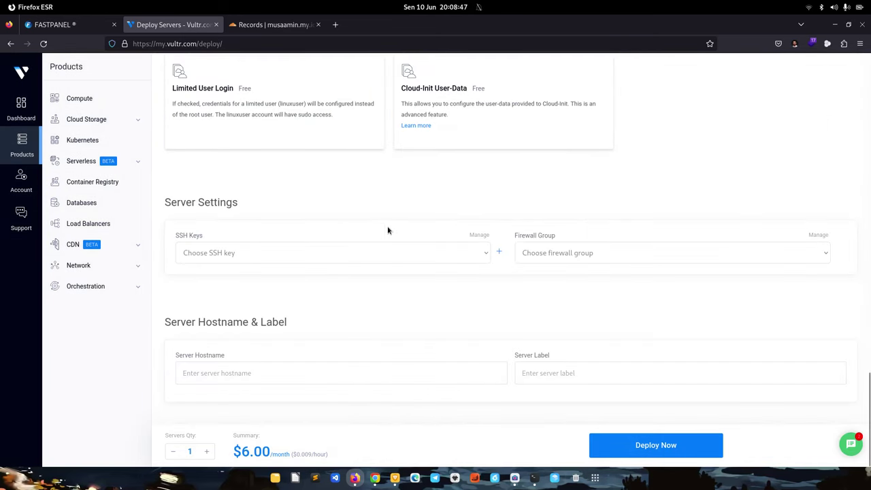
- Set the hostname to 'fastpanel' and deploy the server
left_click(305, 374)
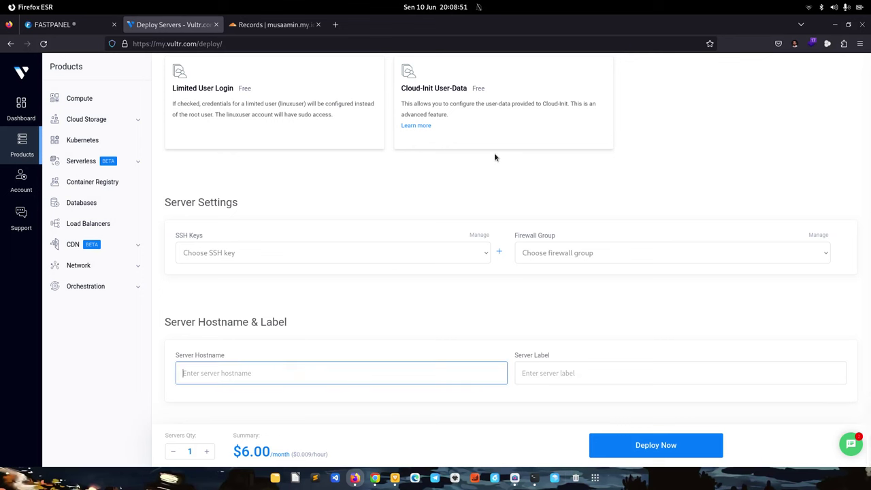
type("fast")
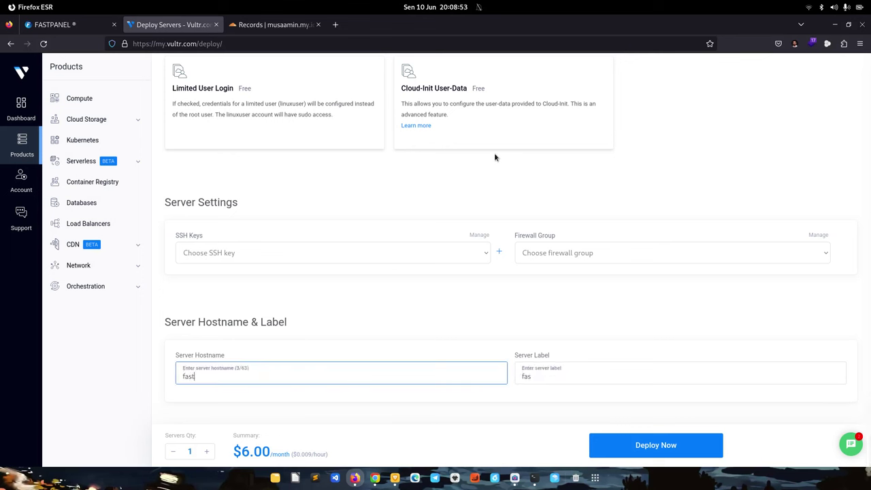
type("panel")
left_click(626, 443)
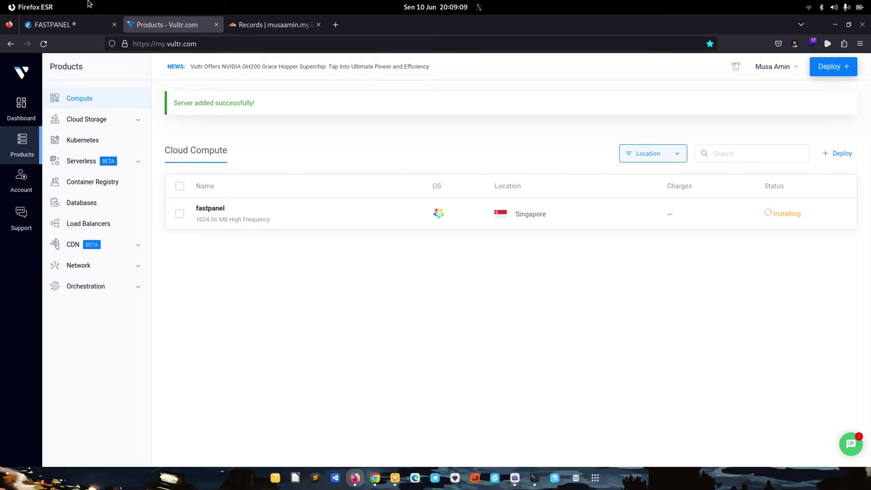
- Return to the FASTPANEL site to reach its billing order page
left_click(66, 26)
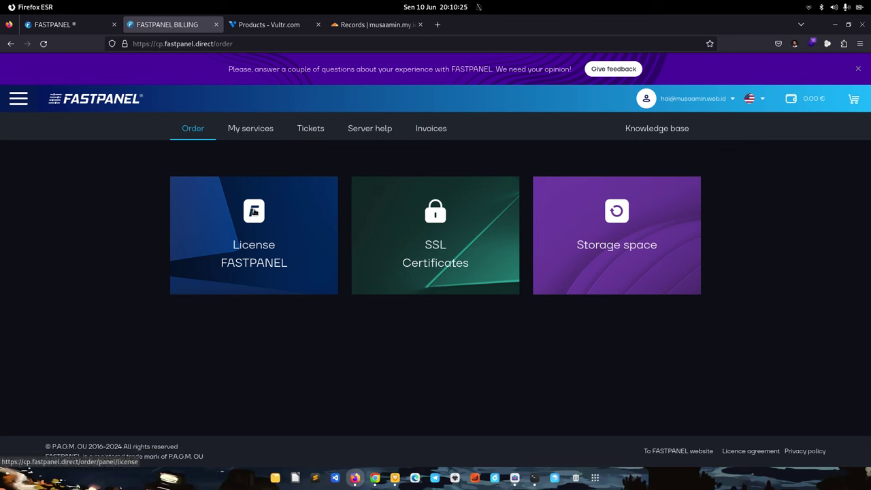
- Add a free FASTPANEL license for Vultr server IP 139.180.146.212 to the cart and check out
left_click(253, 215)
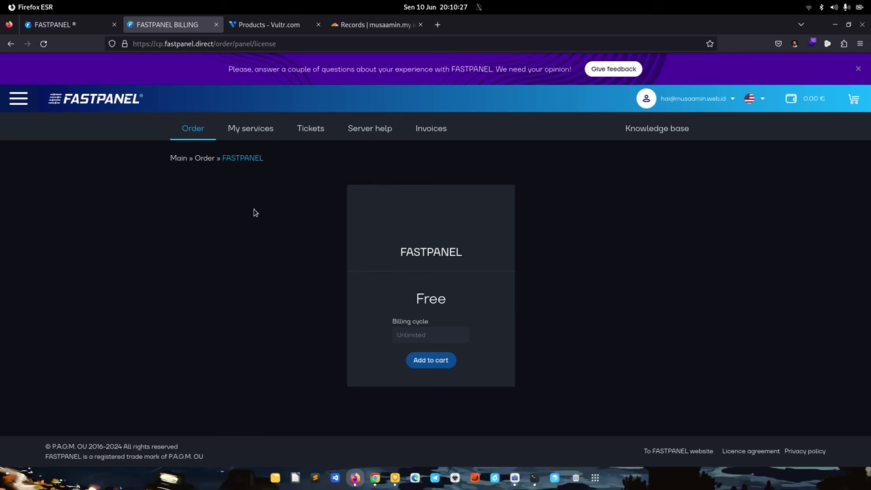
left_click(446, 363)
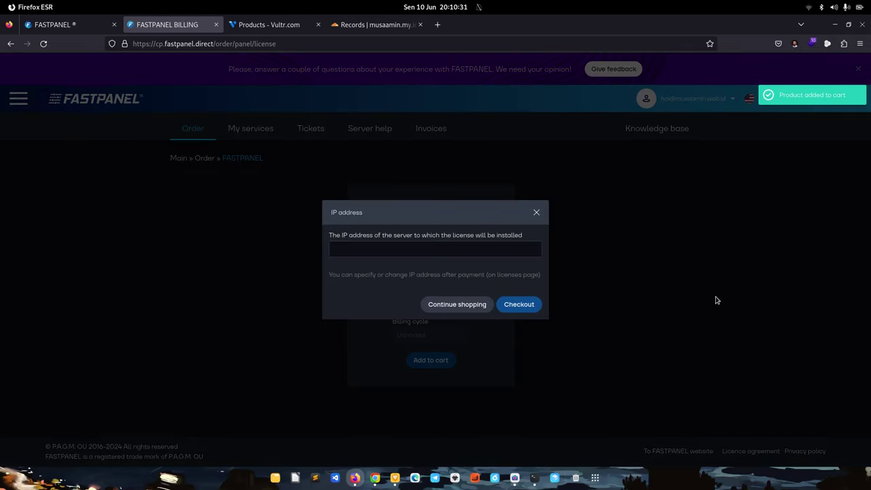
left_click(394, 251)
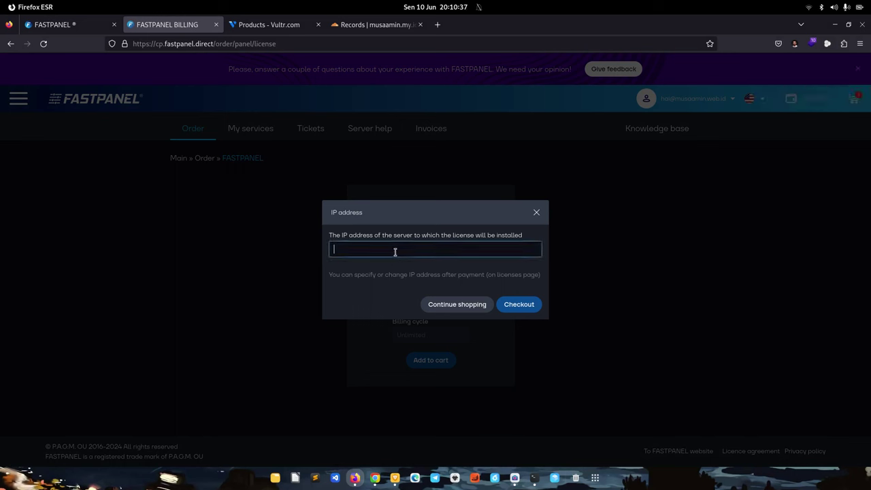
left_click(263, 25)
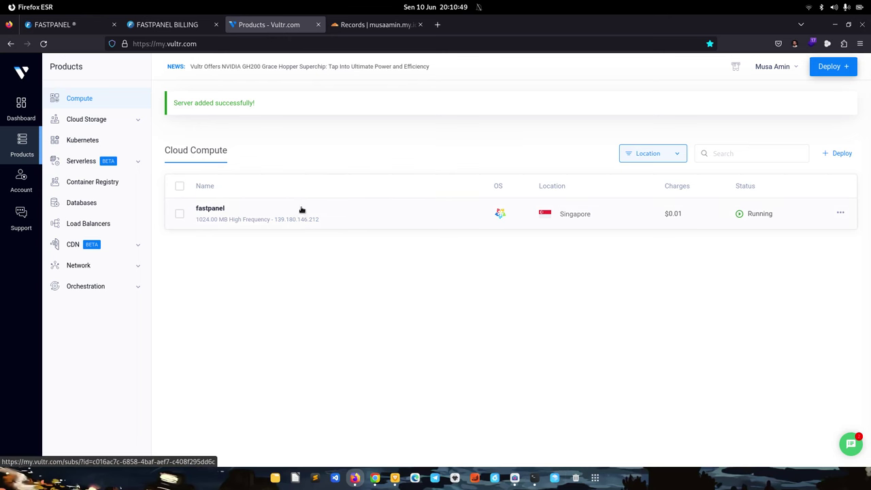
left_click(297, 207)
left_click(197, 25)
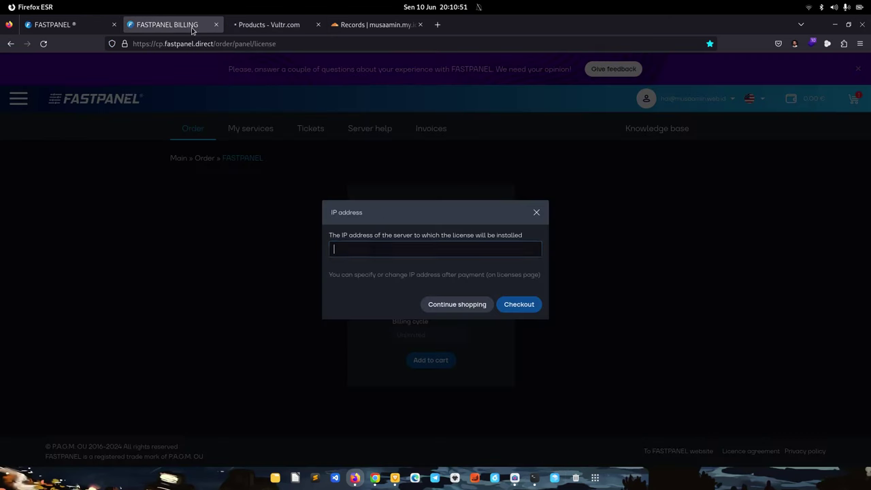
type("139.180.146.212")
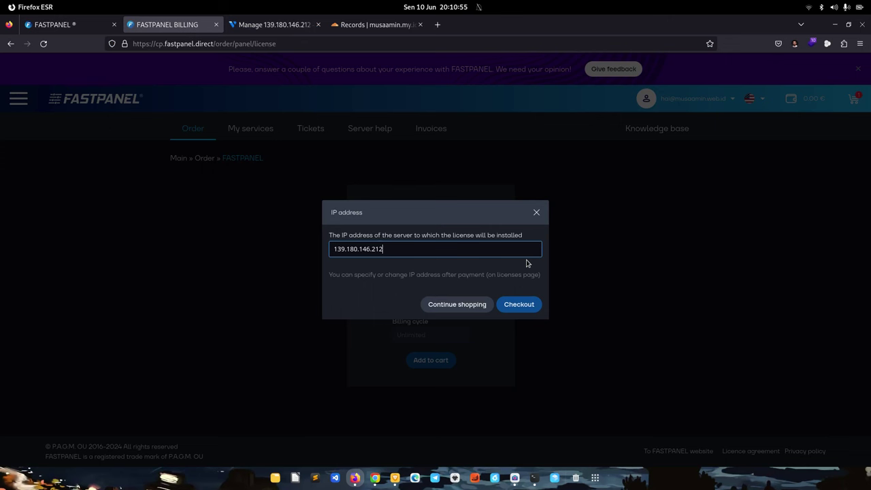
left_click(514, 307)
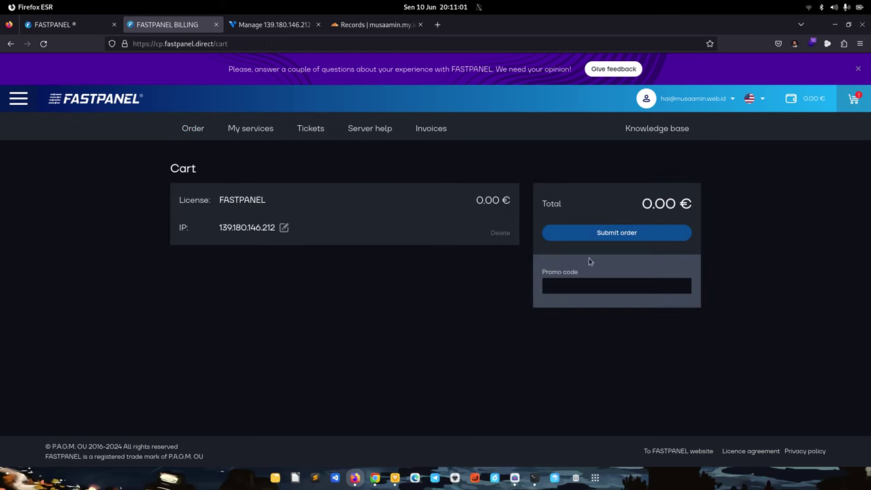
- Submit the license order, then review Order, Invoices and My services showing it Active
left_click(597, 232)
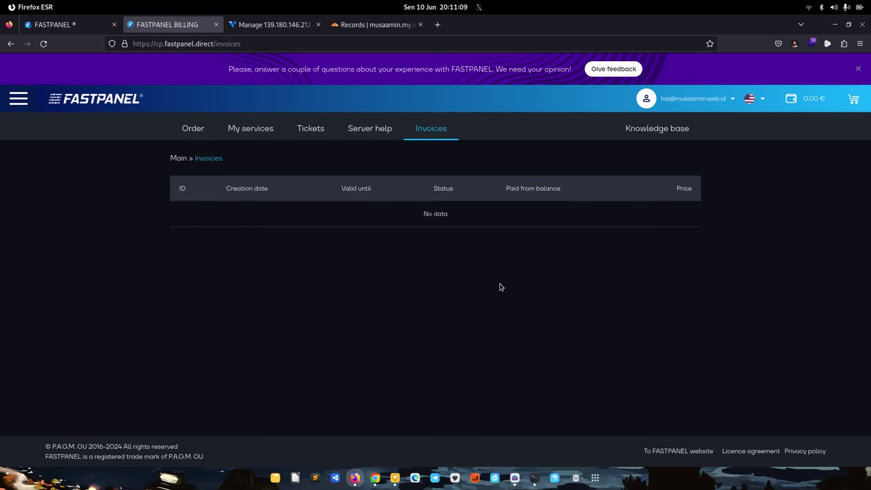
left_click(194, 131)
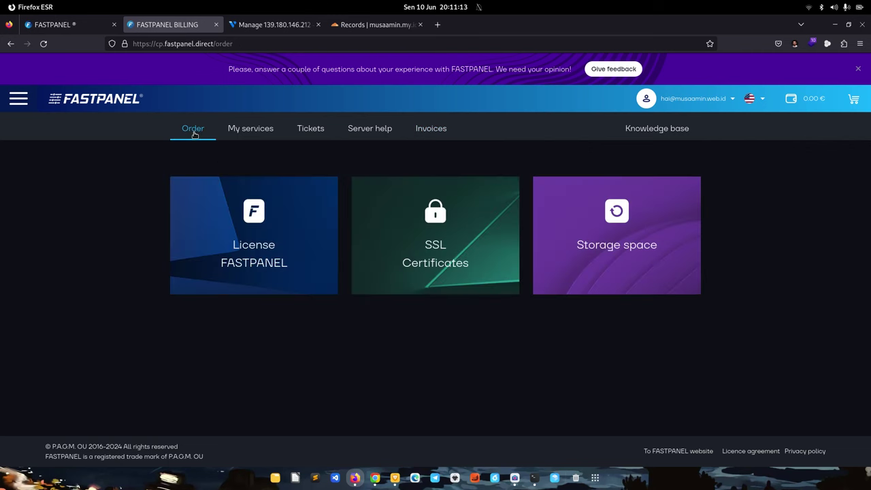
left_click(247, 237)
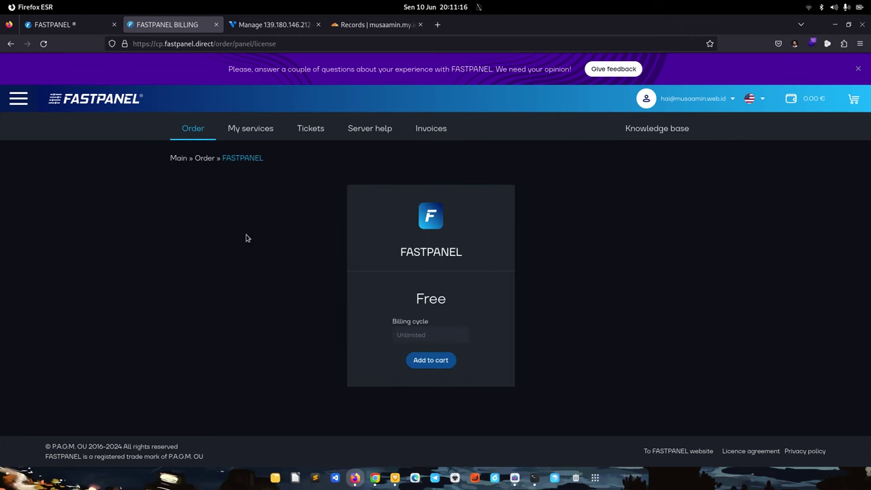
left_click(419, 130)
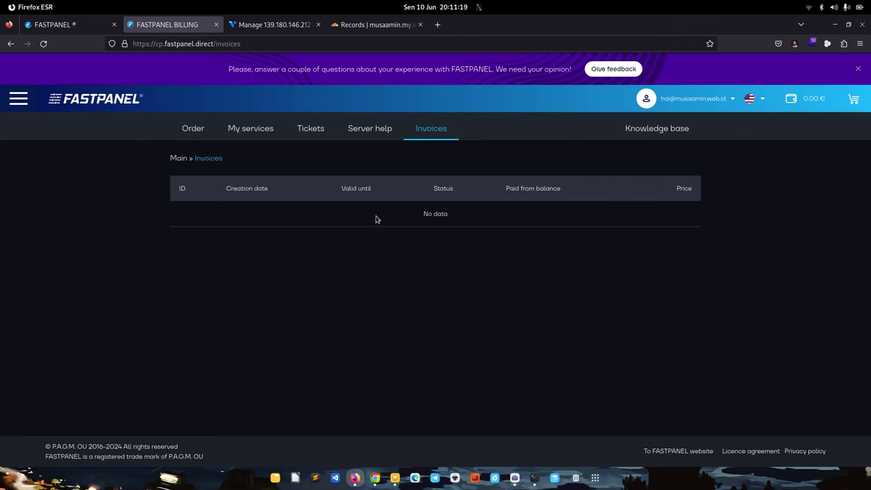
left_click(262, 133)
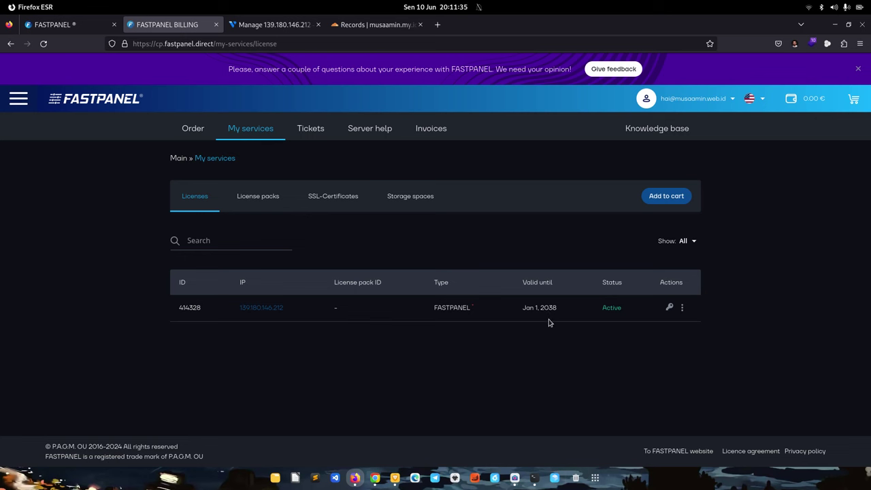
- Check the license's Jan 1, 2038 expiry date and its actions menu
double_click(551, 308)
triple_click(531, 309)
left_click(551, 316)
triple_click(549, 311)
left_click(590, 369)
left_click(685, 308)
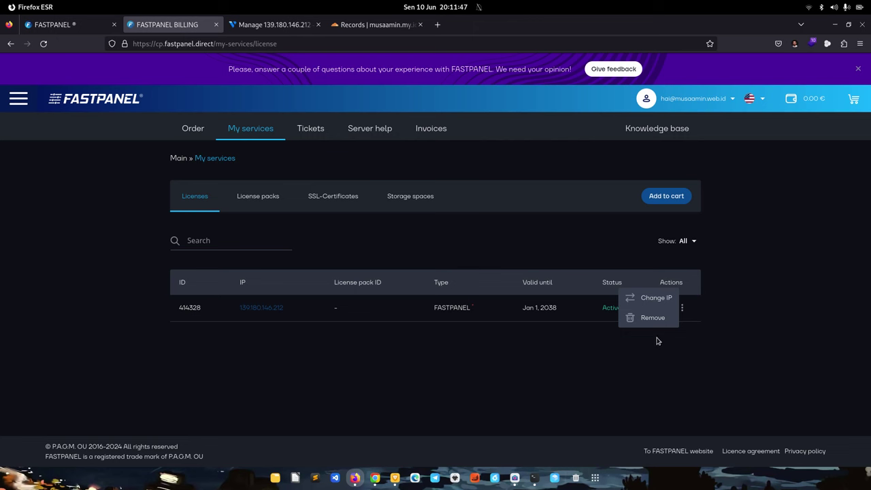
left_click(649, 359)
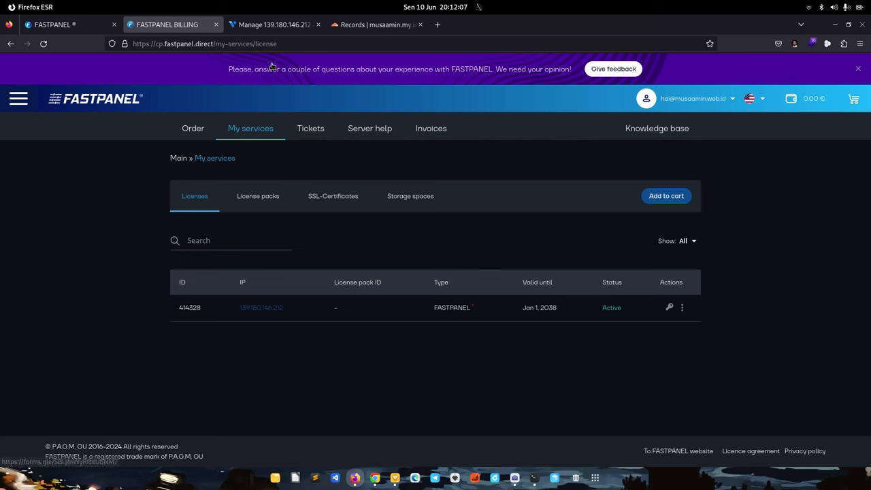
- Copy the server's IP 139.180.146.212 from Vultr and open a terminal
left_click(259, 27)
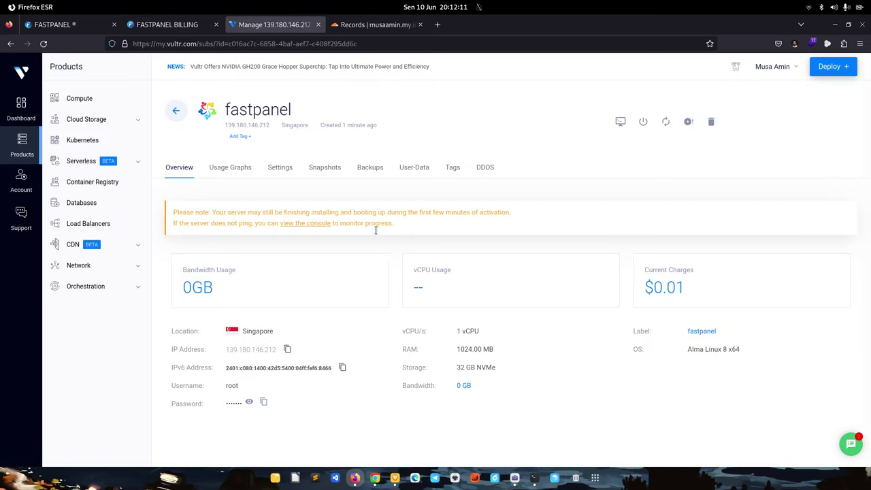
left_click(263, 403)
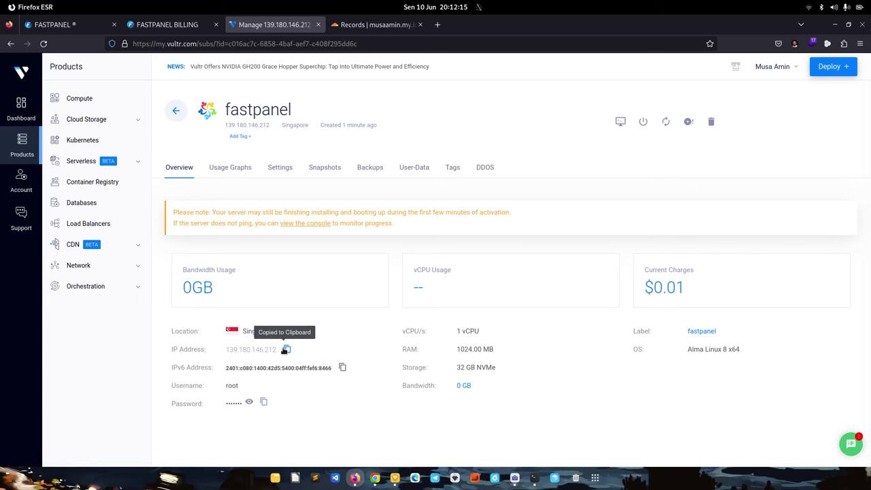
left_click(535, 477)
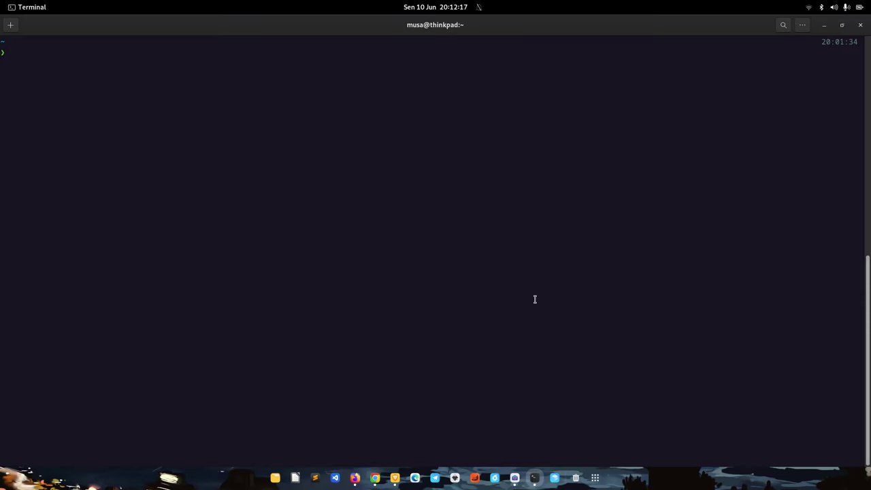
type("ssh root@")
right_click(307, 248)
left_click(329, 280)
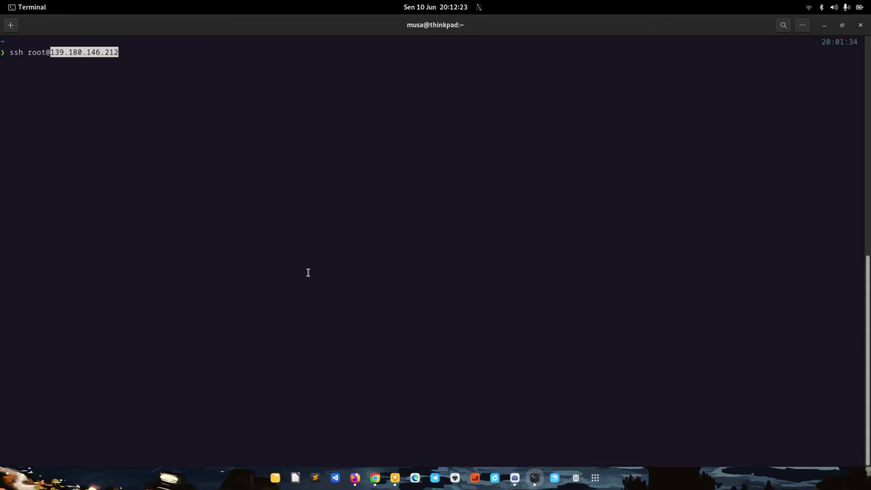
key("Return")
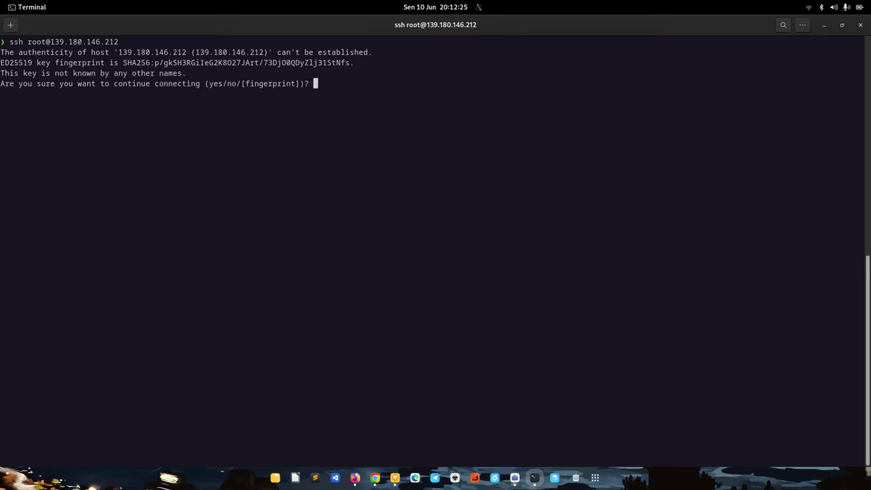
type("yes")
key("Return")
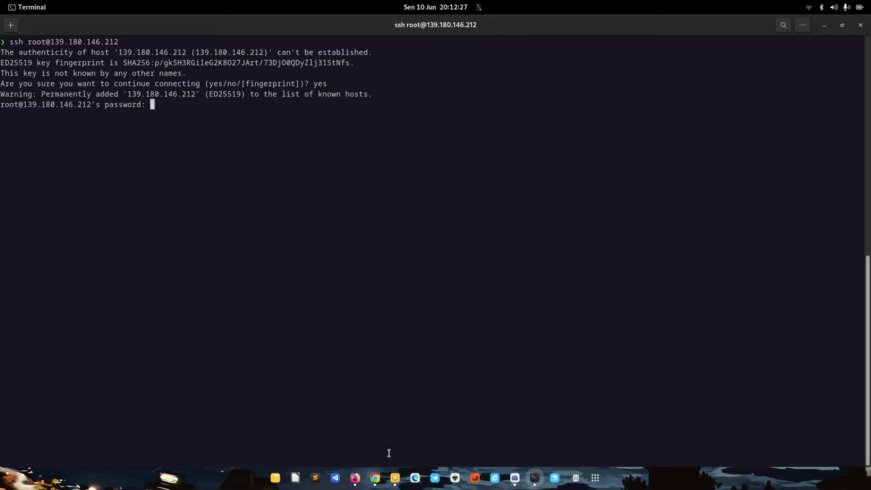
- Log in as root using the password copied from the Vultr server page
left_click(355, 478)
left_click(264, 402)
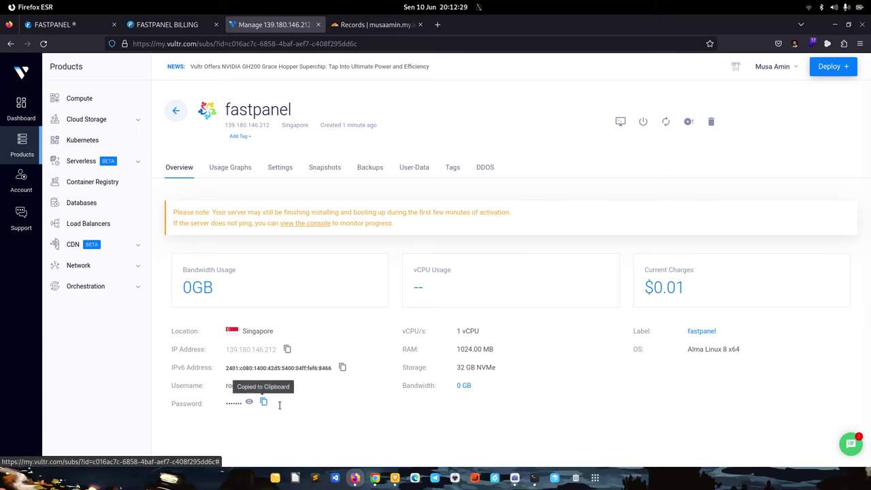
left_click(534, 477)
right_click(383, 295)
left_click(399, 325)
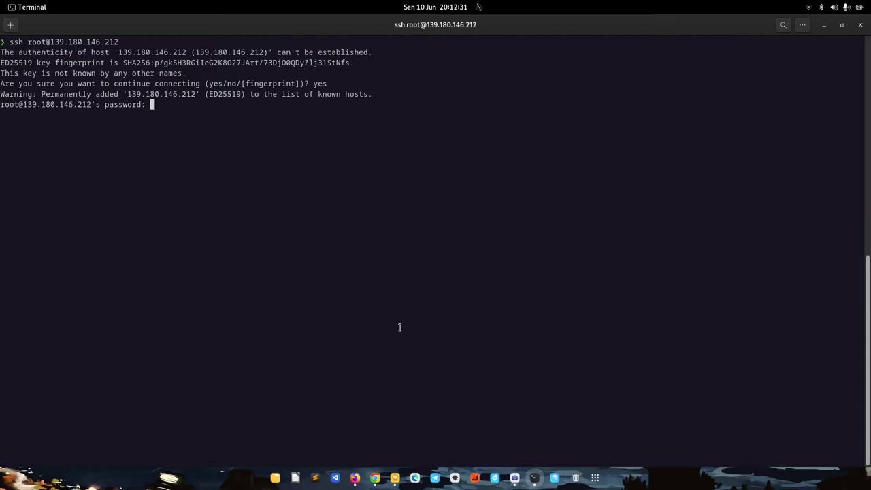
key("Return")
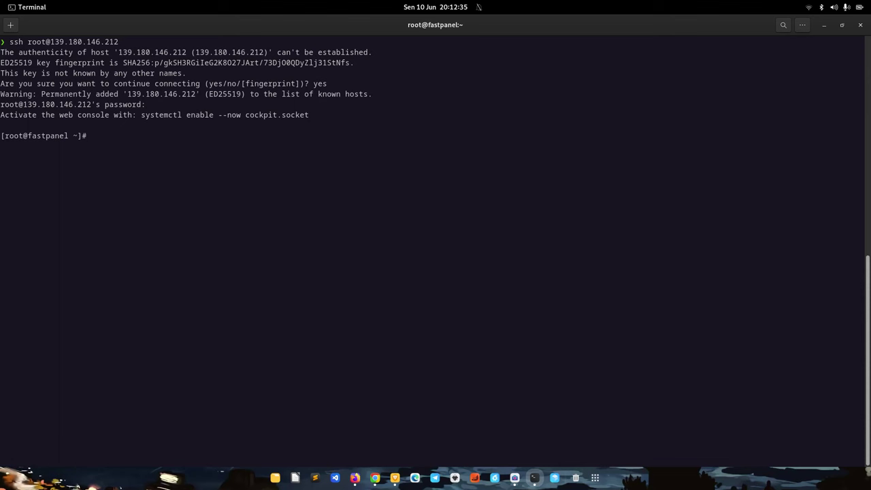
- Install all package updates with dnf update, confirming with y until Complete
type("dnf update")
key("Return")
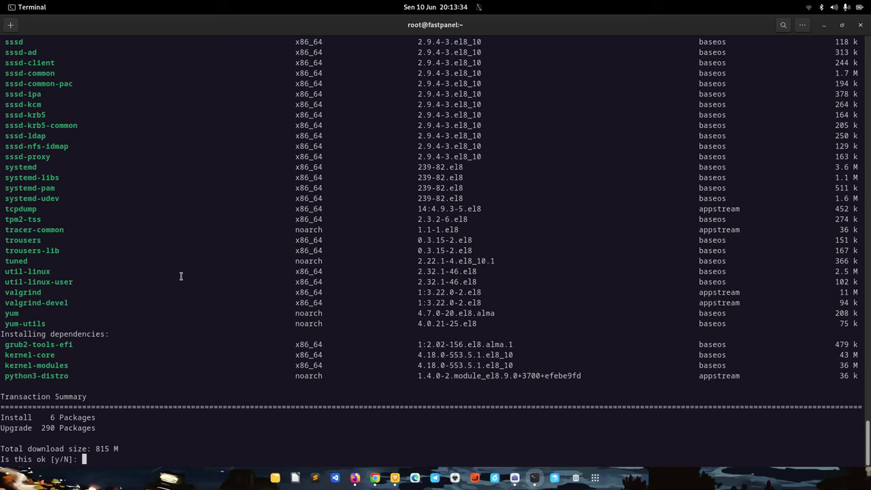
type("y")
key("Return")
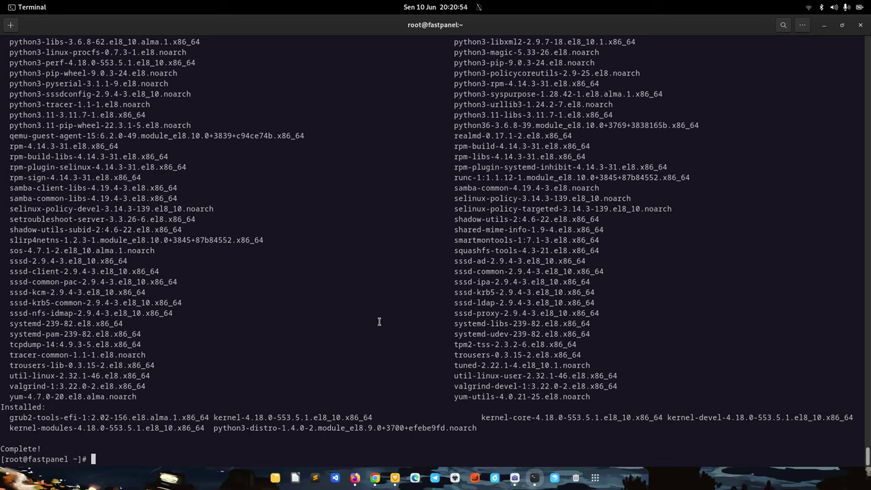
type("i")
type("vi /et")
type("c/se")
- Set SELINUX=disabled in /etc/selinux/config, save with :wq, and reboot the server
key("Tab")
type("c")
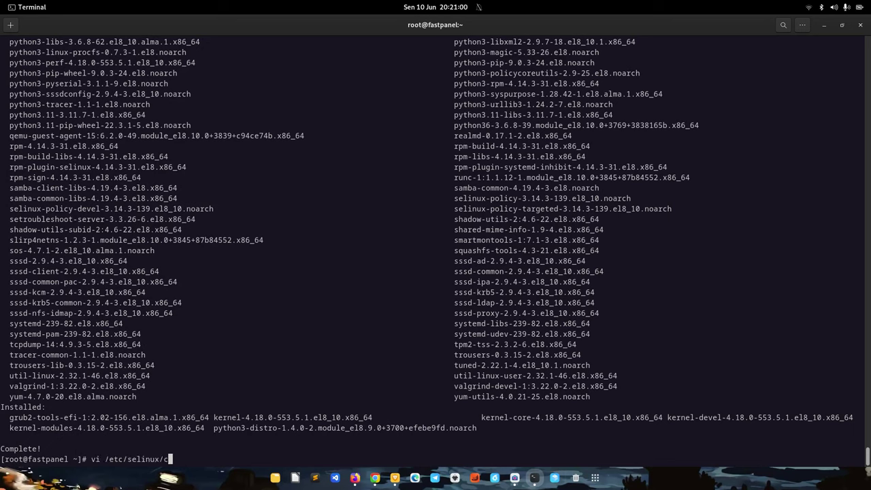
type("onfig")
key("Return")
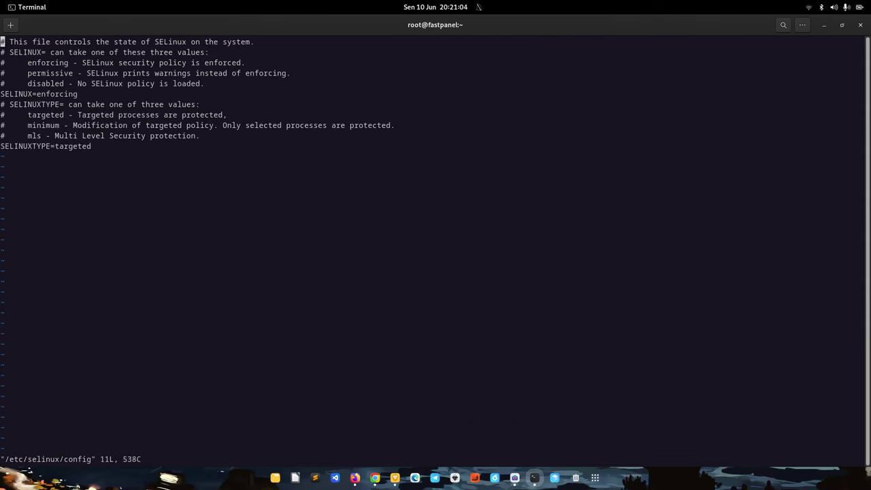
key("i")
key("Down")
key("Down")
key("Down")
key("Down")
key("Down")
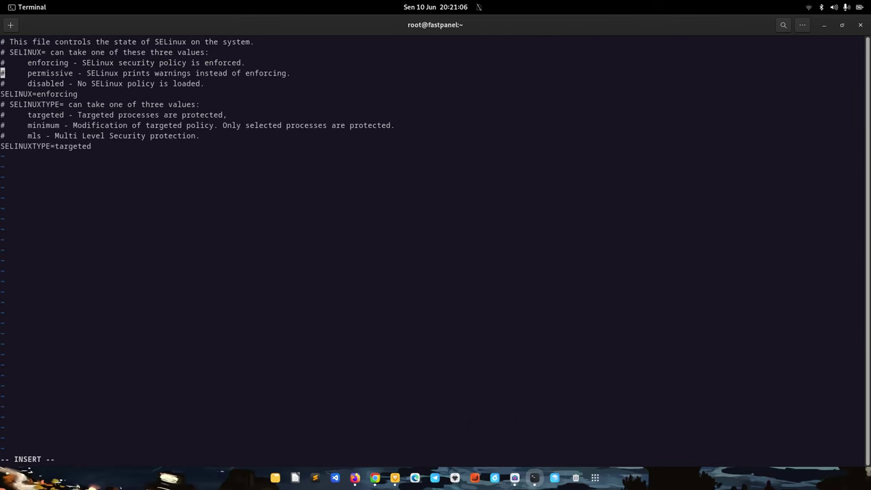
key("End")
key("BackSpace")
key("BackSpace")
key("BackSpace")
key("BackSpace")
key("BackSpace")
key("BackSpace")
key("BackSpace")
key("BackSpace")
key("BackSpace")
type("disabled")
key("Escape")
type(":")
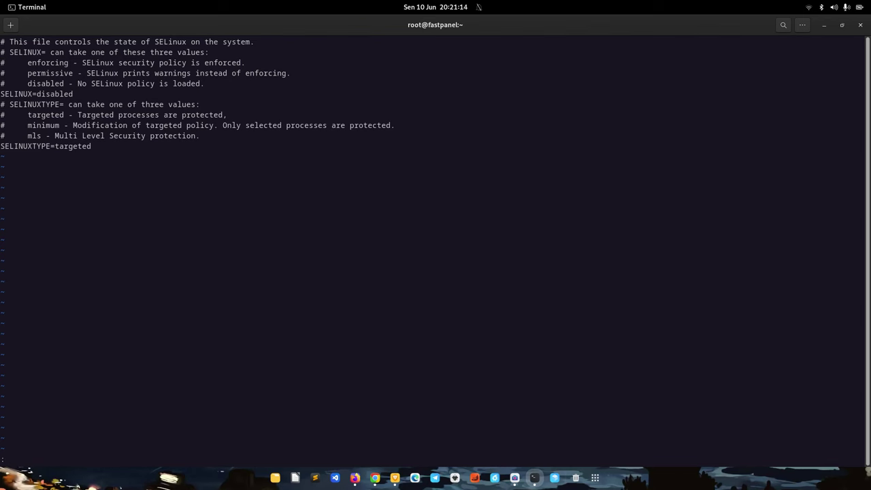
type("wq")
key("Return")
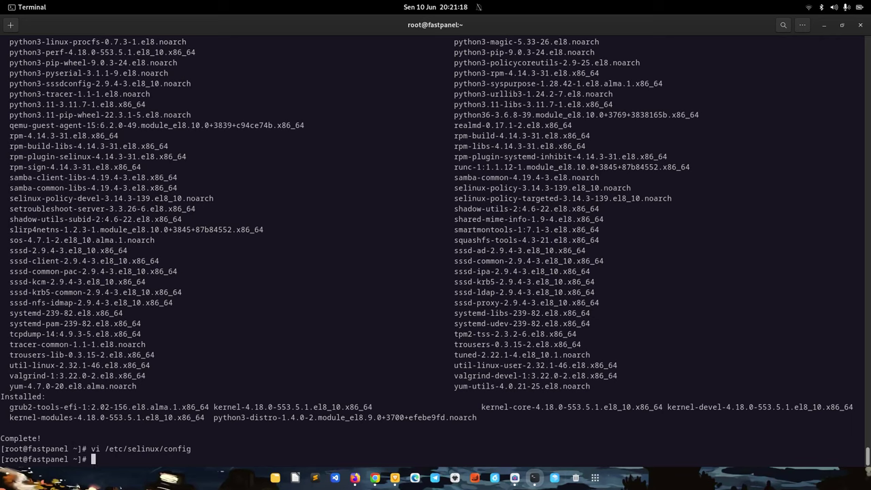
type("reboot")
key("Return")
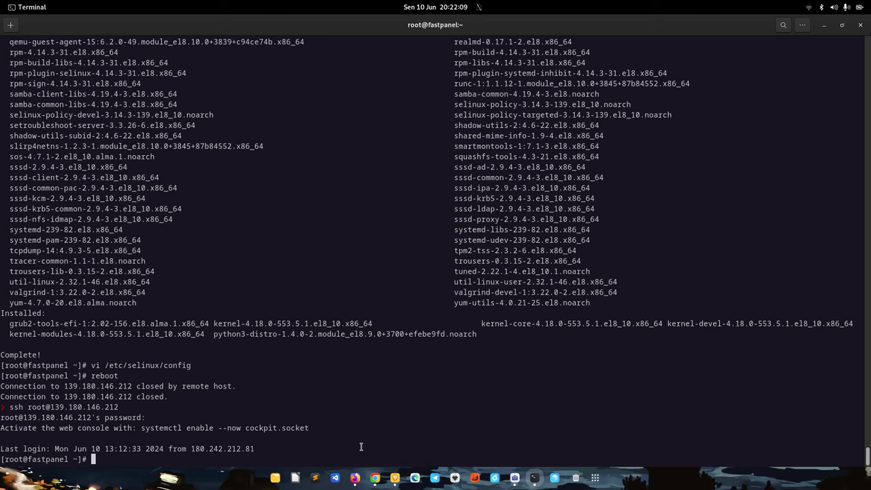
- Copy the wget install_fastpanel.sh command from the Install FASTPANEL guide and paste it into Terminal
left_click(355, 478)
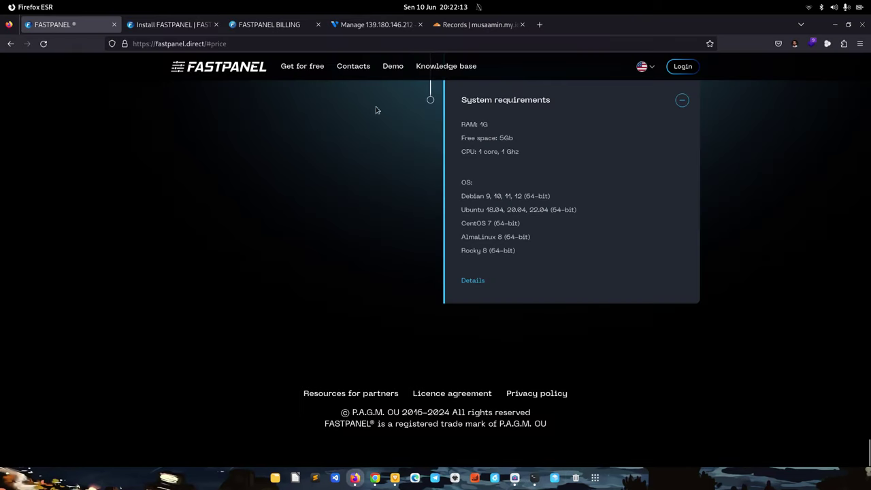
left_click(174, 31)
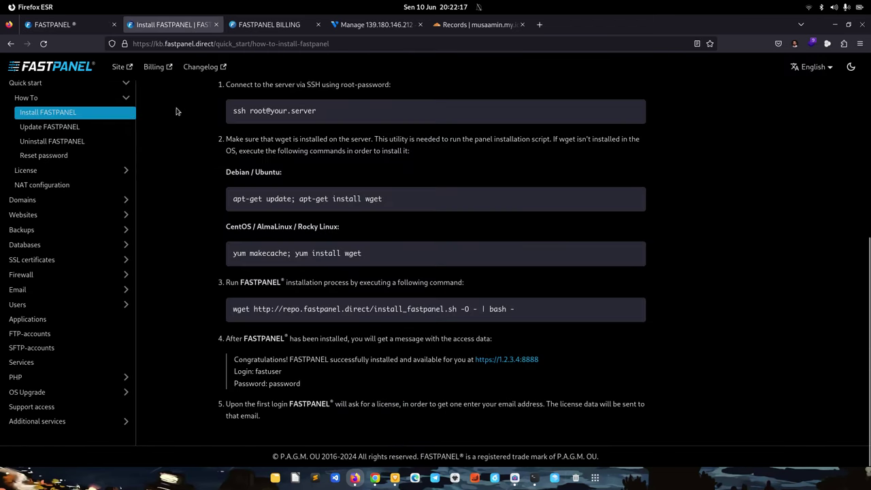
scroll(81, 217, "up", 3)
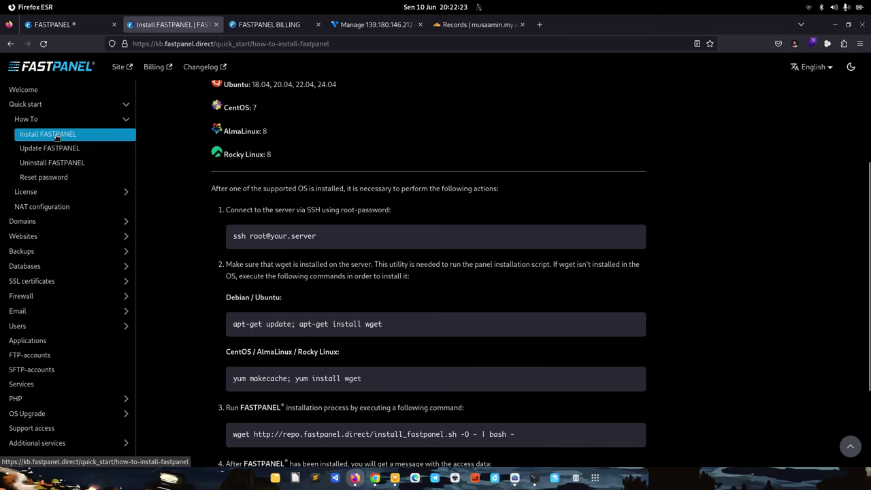
scroll(323, 115, "down", 3)
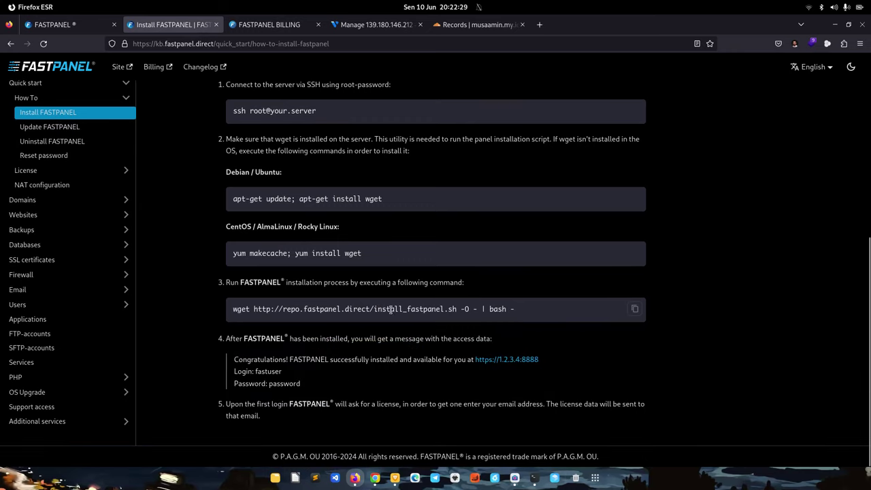
left_click(636, 310)
left_click(534, 478)
right_click(406, 205)
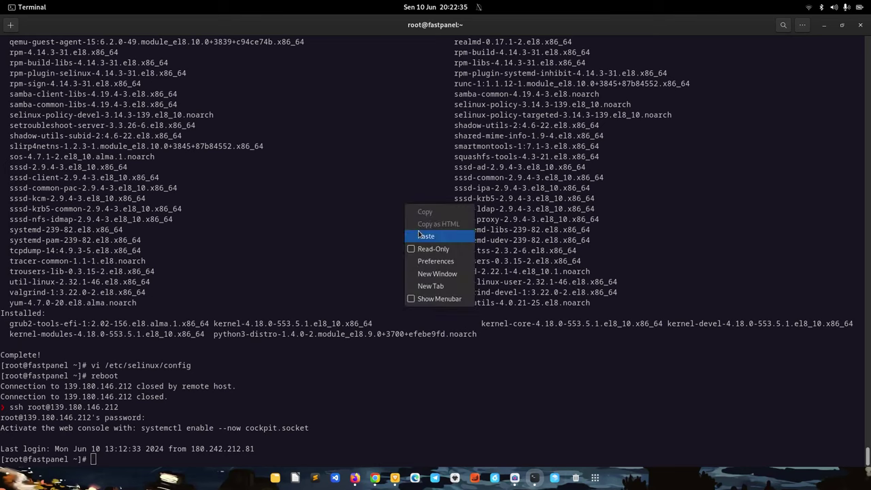
left_click(420, 235)
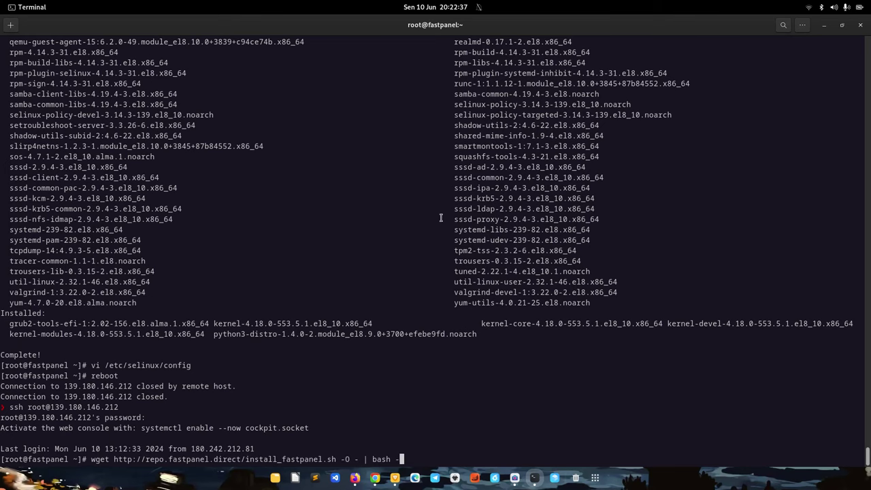
key("Return")
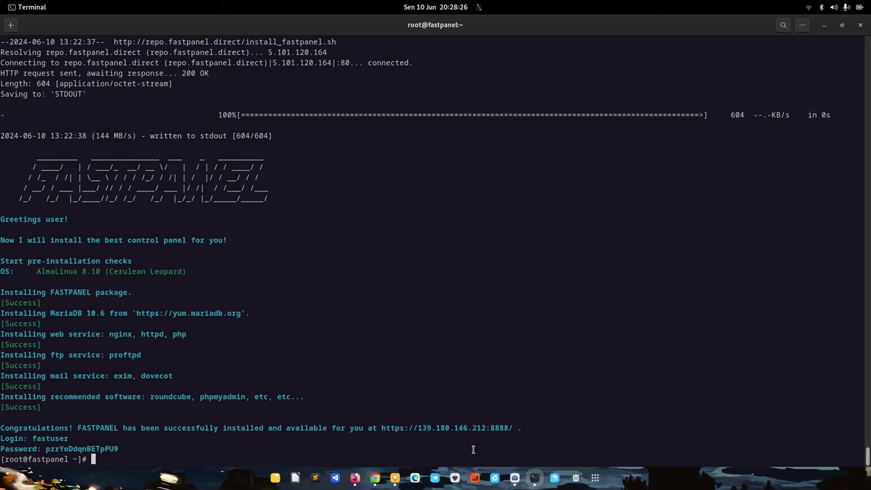
right_click(406, 428)
left_click(422, 320)
left_click(375, 478)
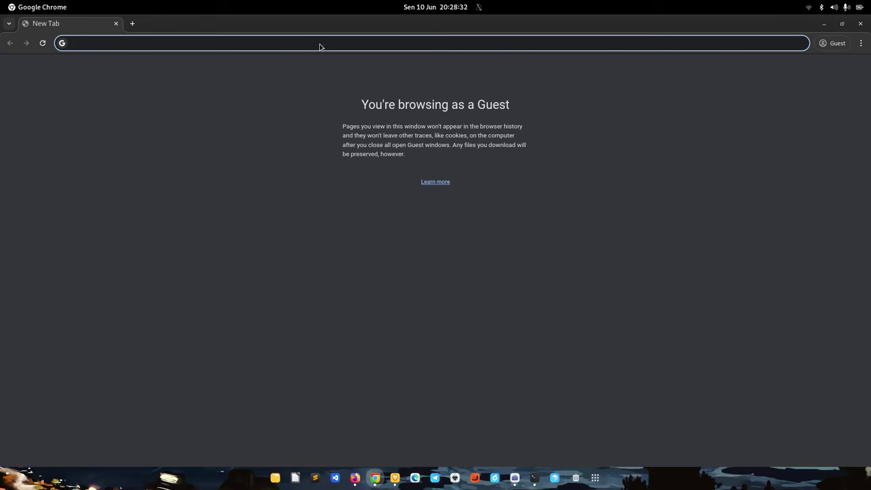
- Load the panel address in Chrome and proceed past the certificate warning to the login page
right_click(320, 46)
left_click(346, 120)
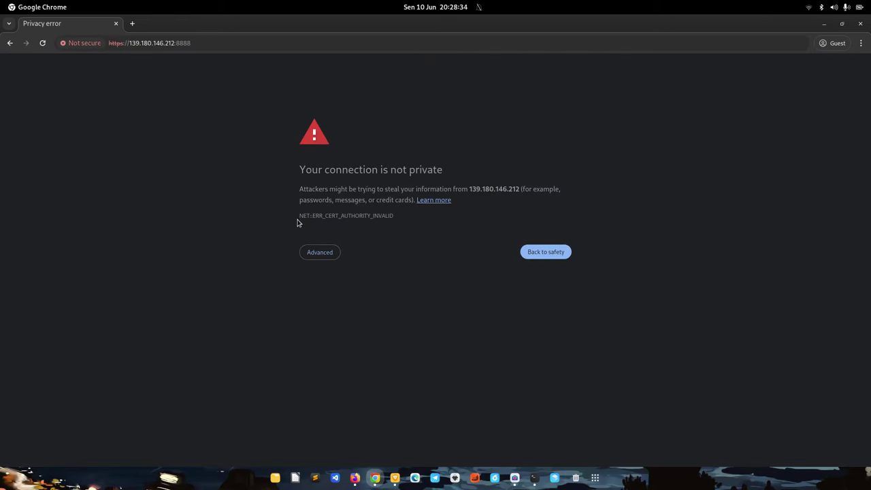
left_click(316, 253)
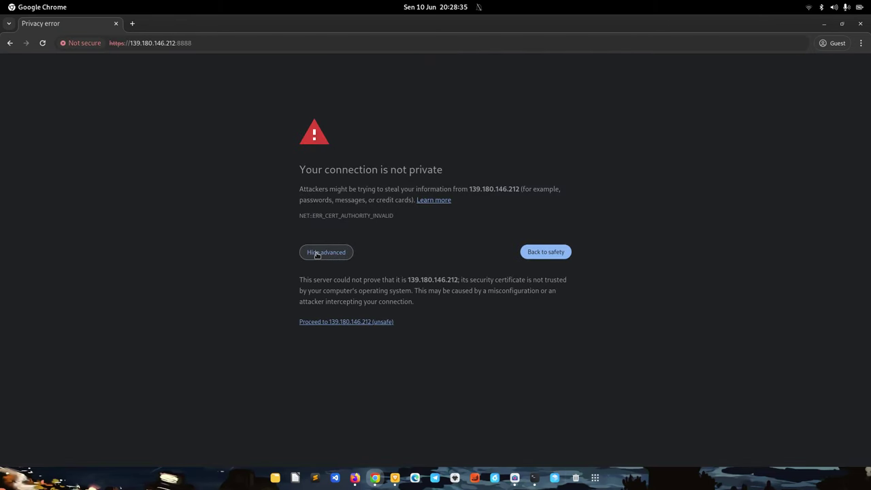
left_click(326, 323)
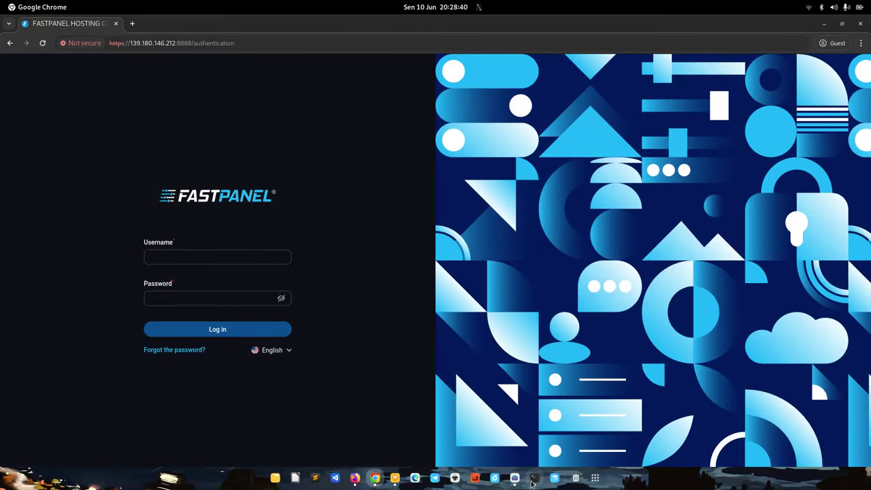
- Copy the generated panel password from the Terminal installation output
left_click(535, 477)
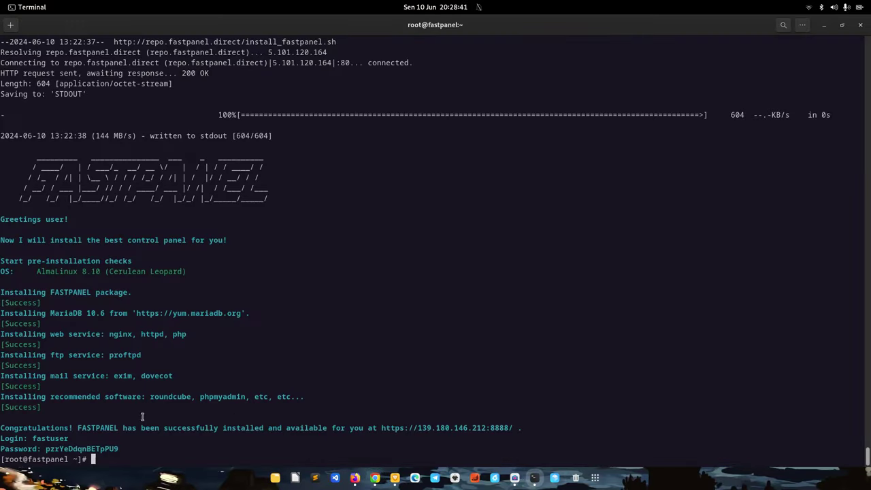
double_click(78, 449)
right_click(77, 449)
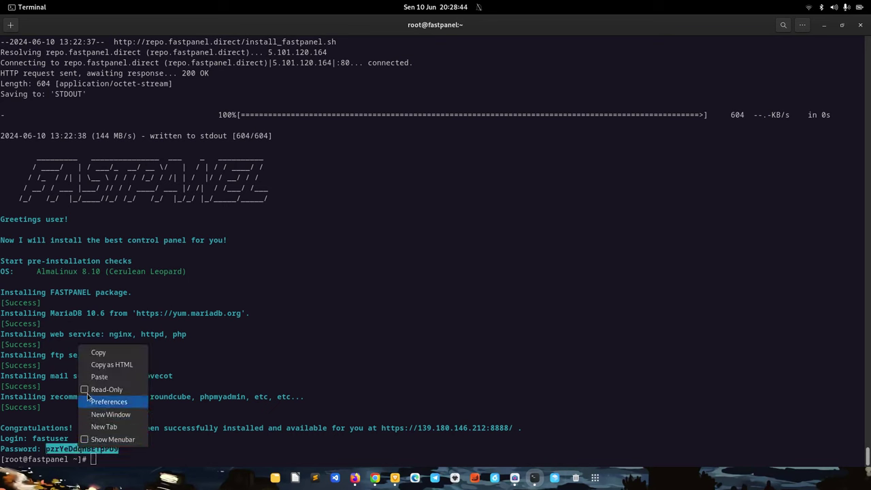
left_click(101, 353)
left_click(344, 319)
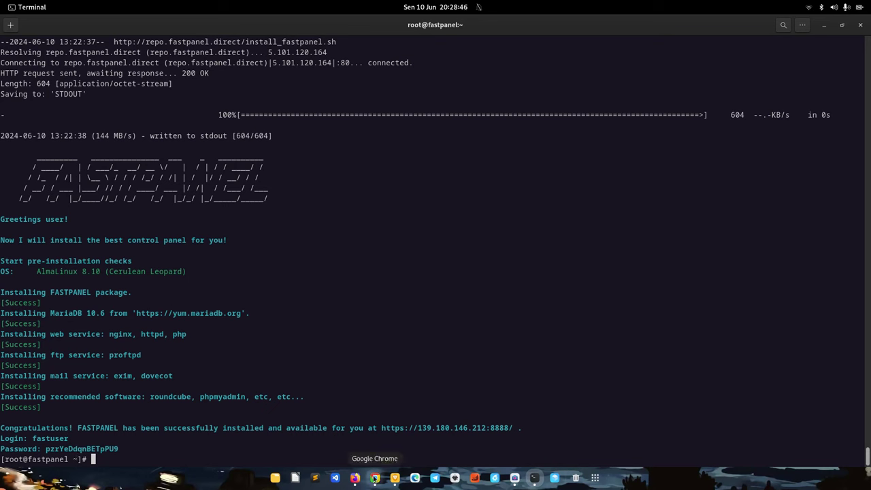
left_click(374, 477)
left_click(216, 257)
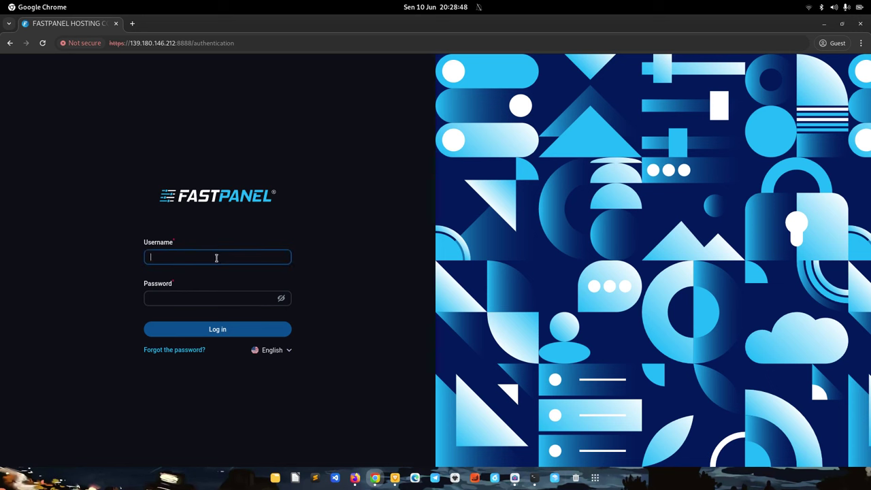
- Log in to FASTPANEL as fastuser with the generated password
type("fastuser")
key("Tab")
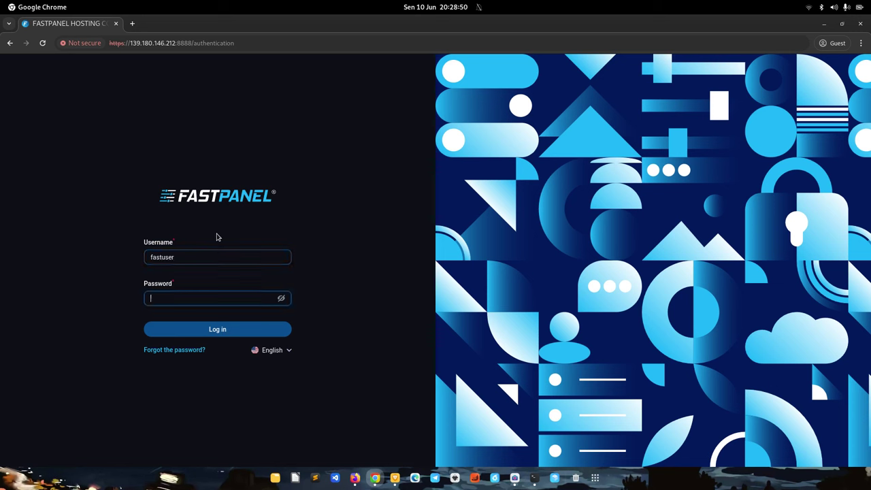
key("ctrl+v")
left_click(218, 329)
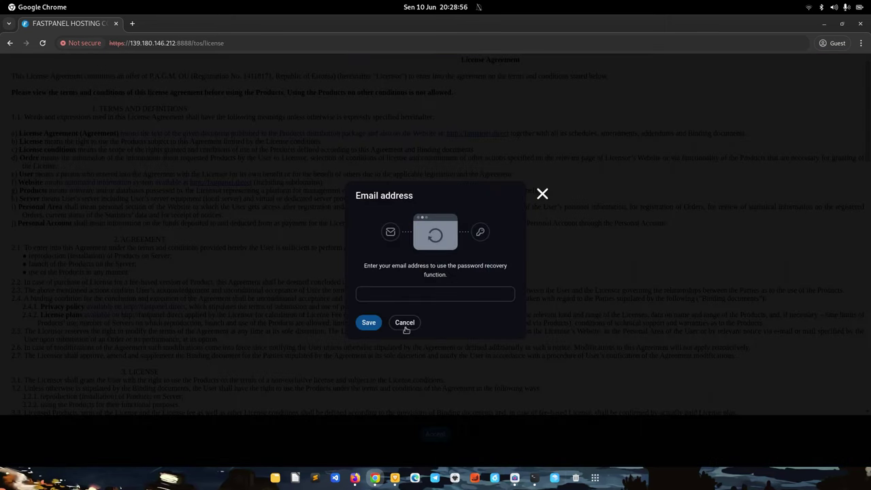
- Save the license email address and accept the License Agreement and Privacy Policy
left_click(439, 294)
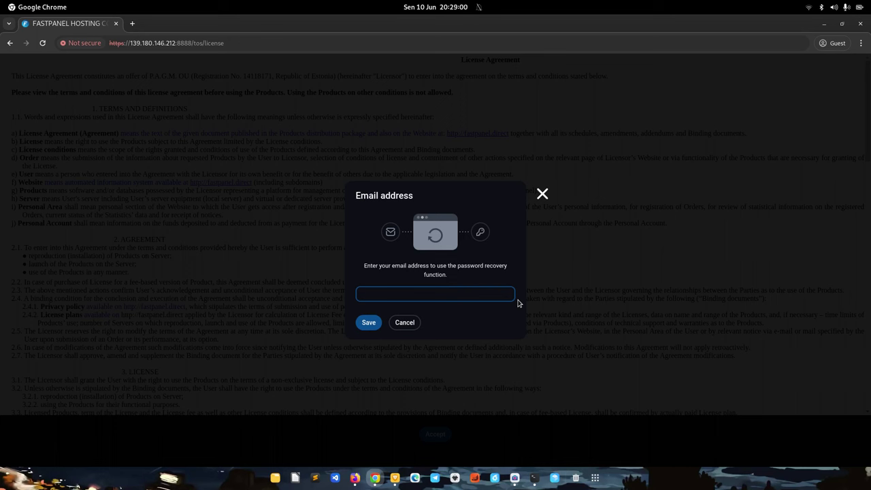
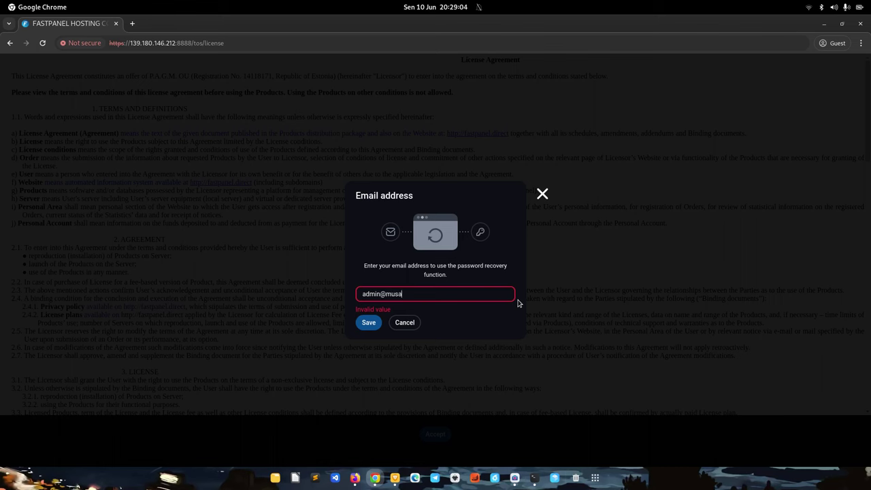
left_click(368, 319)
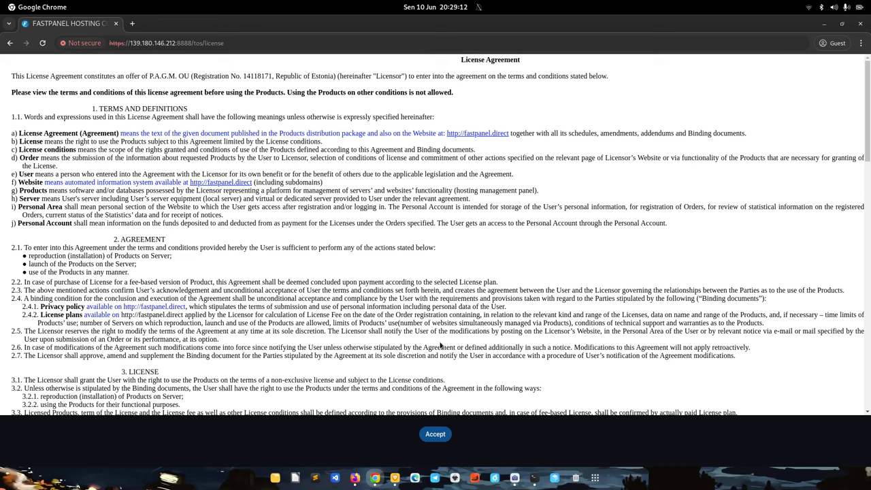
left_click(435, 435)
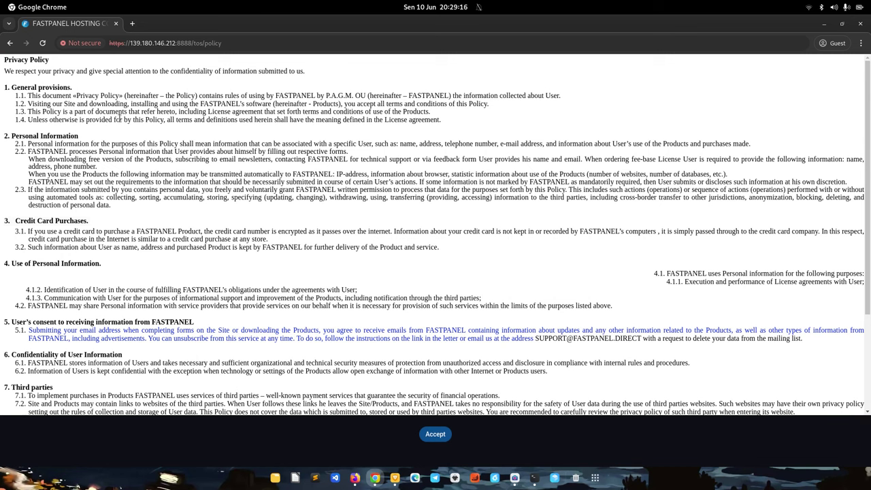
left_click(435, 434)
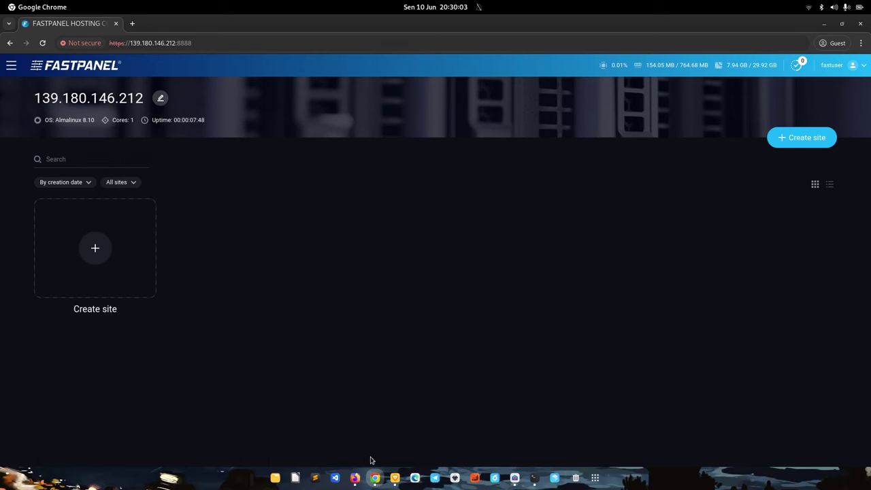
- Verify the Cloudflare A record points to 139.180.146.212, then start a new FASTPANEL site
left_click(355, 477)
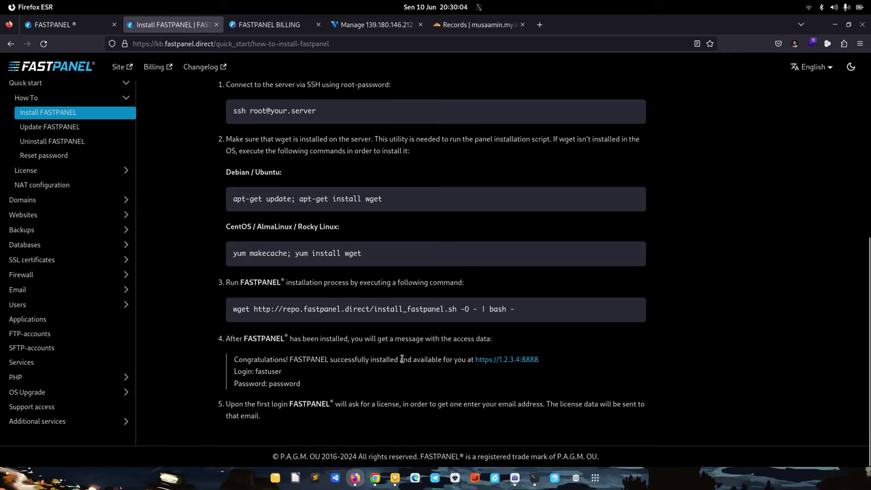
left_click(471, 27)
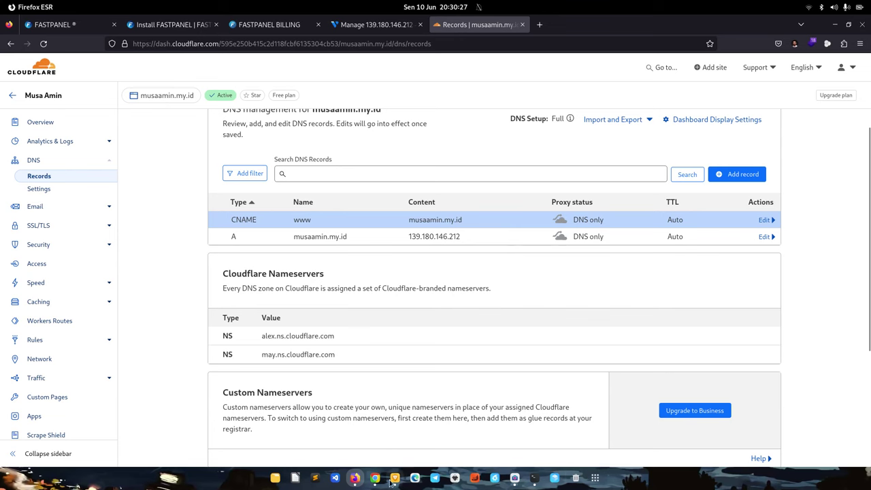
left_click(375, 478)
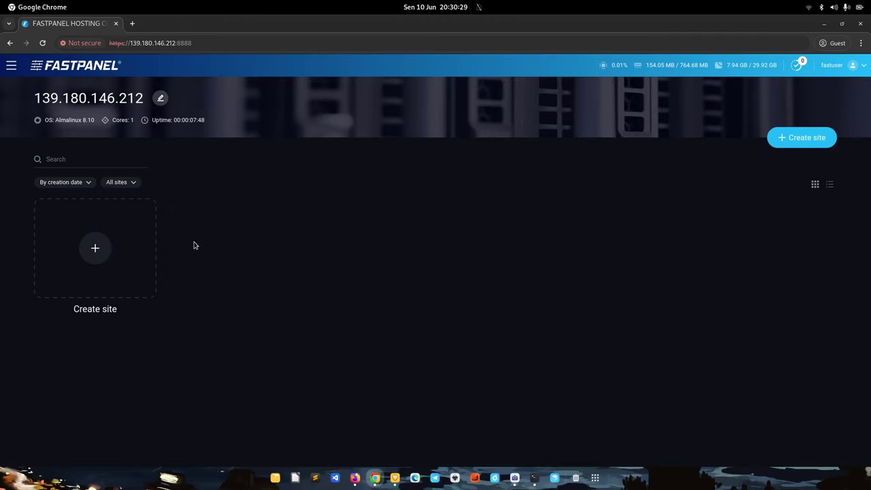
left_click(92, 249)
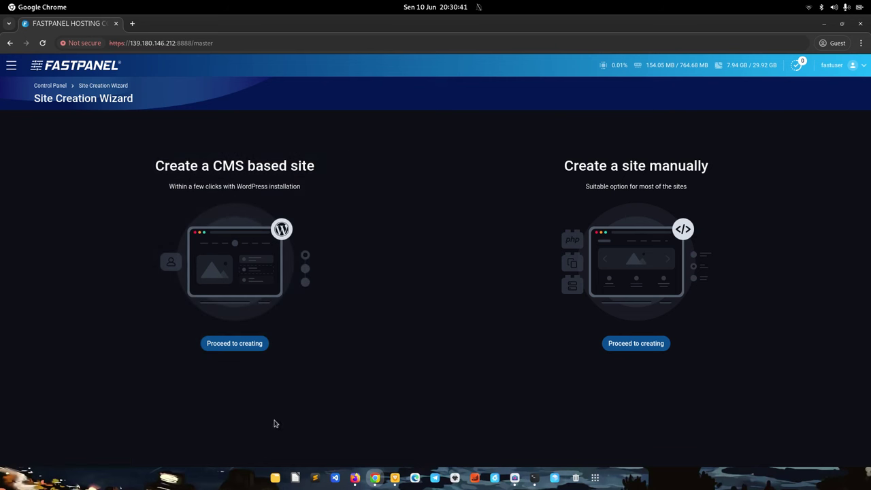
- Choose a CMS-based site bound to the domain musaamin.my.id and advance to the CMS step
left_click(228, 246)
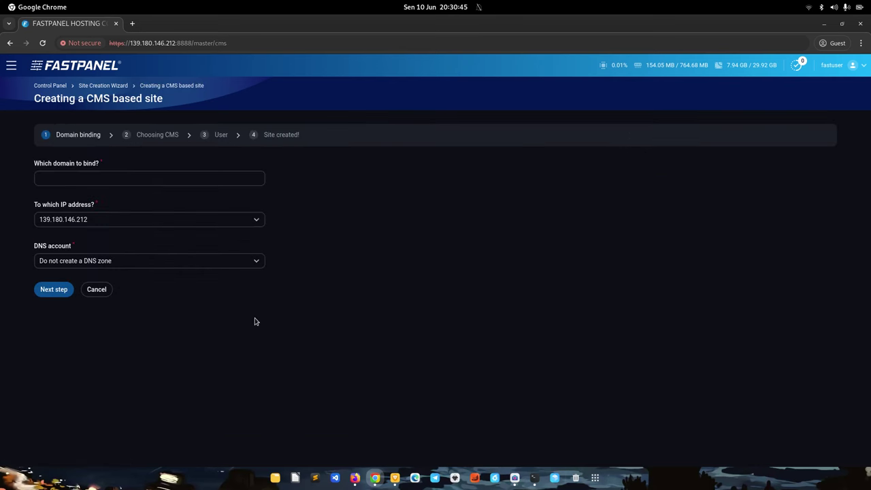
left_click(99, 174)
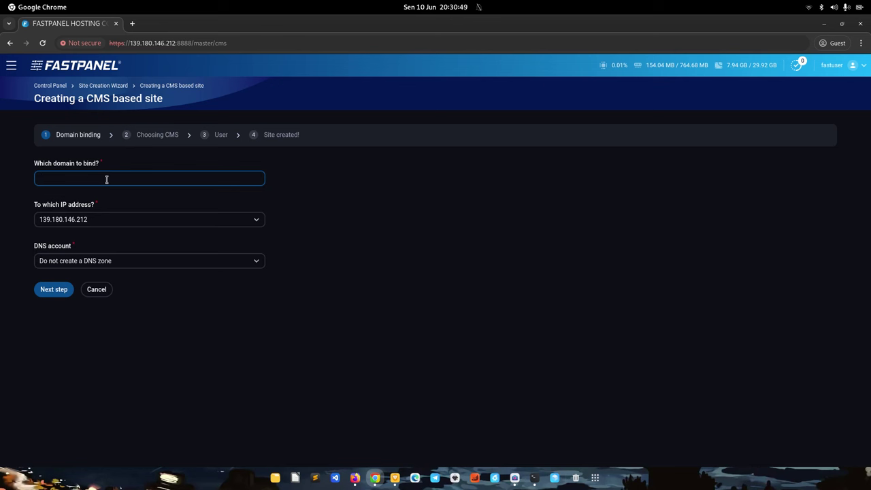
type("musaamin.my")
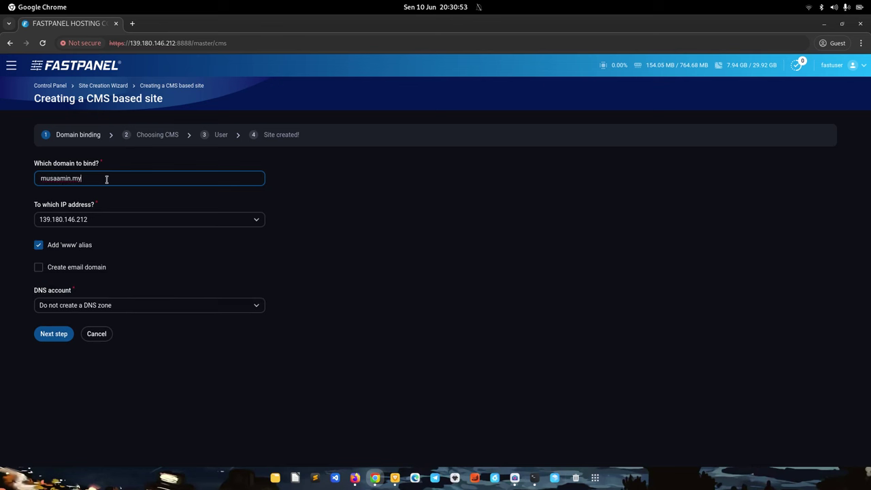
type(".id")
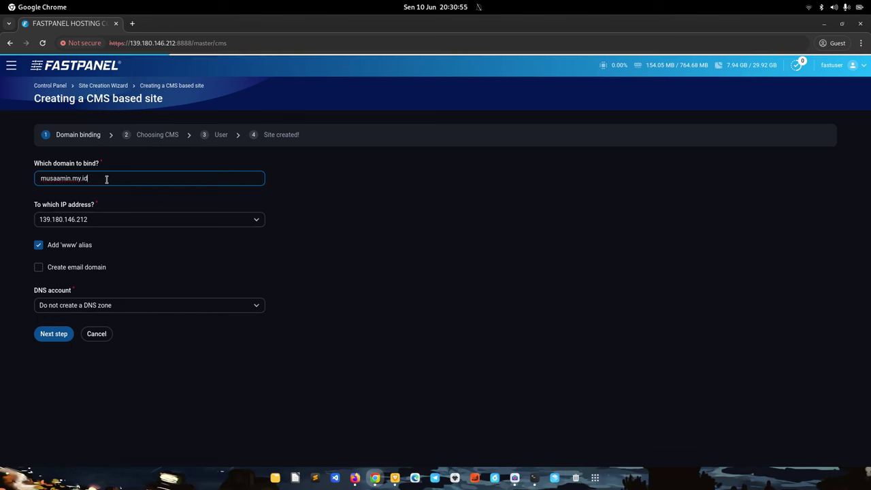
left_click(320, 191)
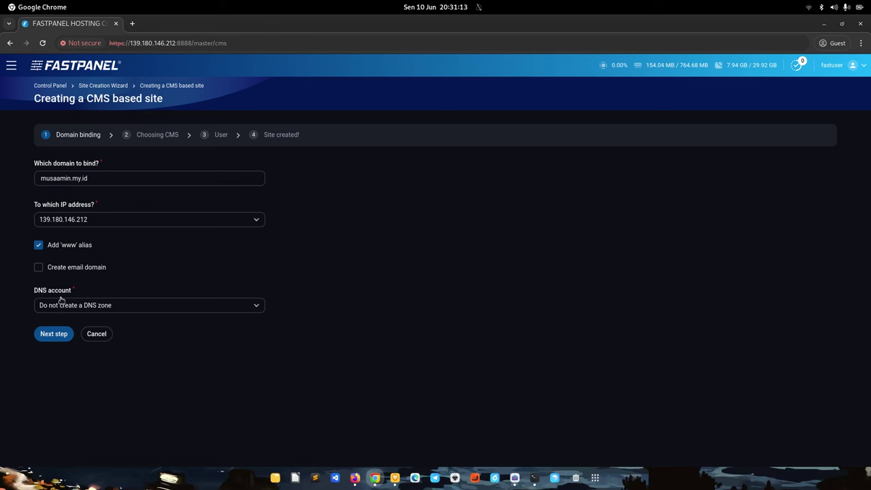
left_click(52, 334)
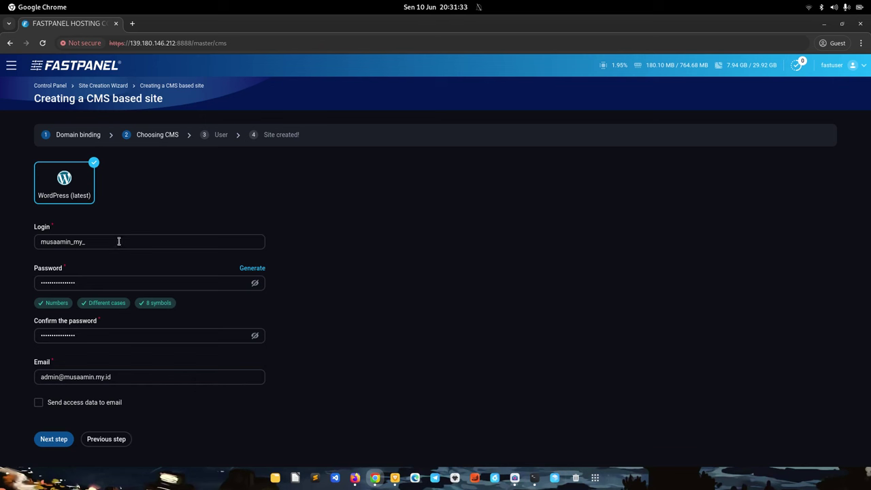
- Set the WordPress admin login name and password with a matching confirmation, then continue to User
double_click(119, 241)
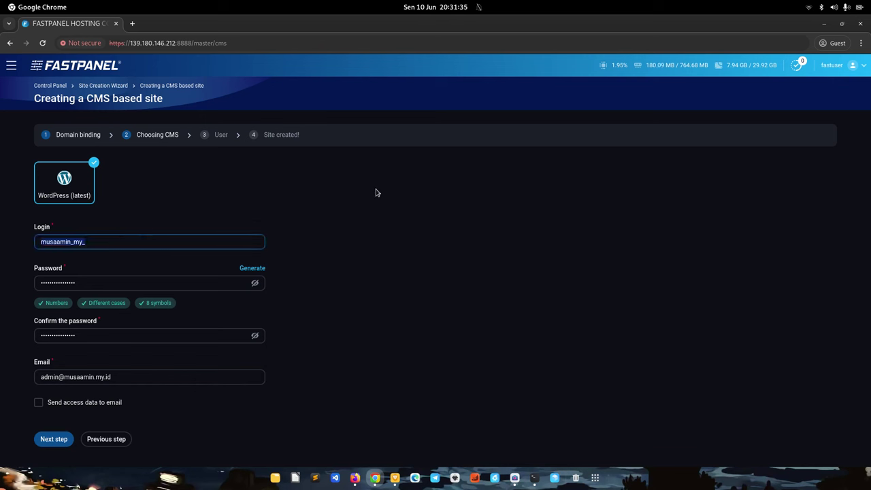
type("musaami")
left_click(347, 289)
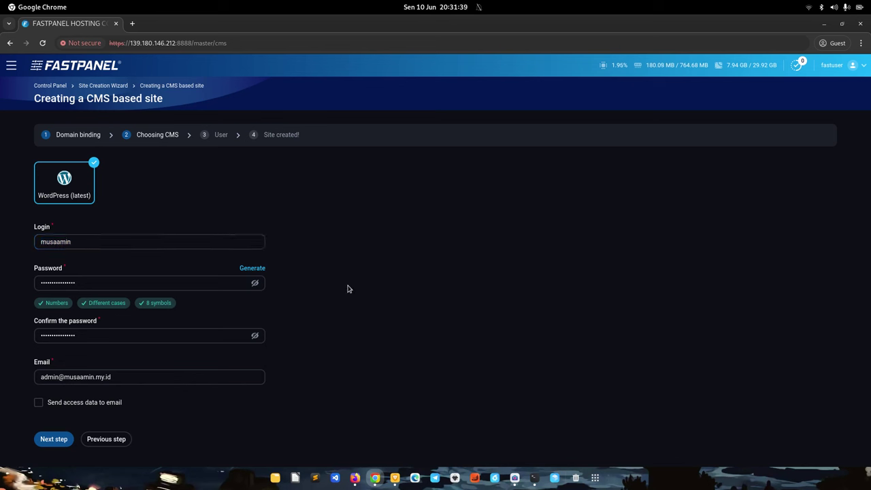
double_click(175, 285)
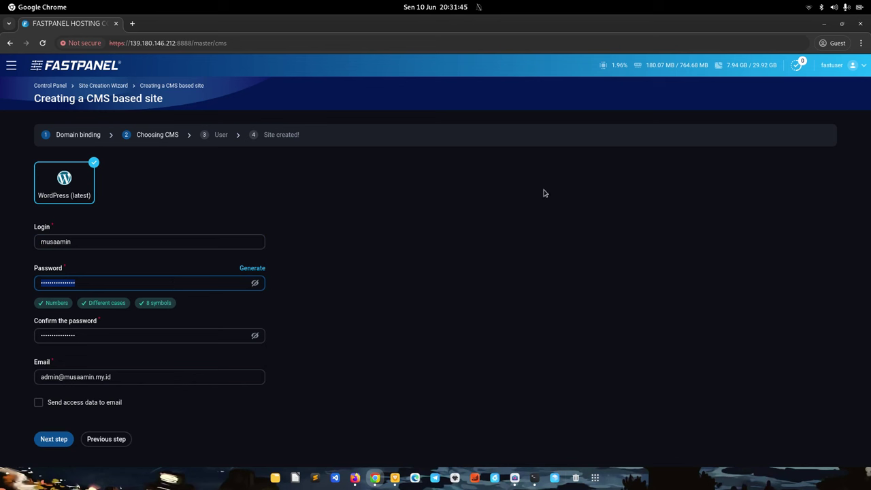
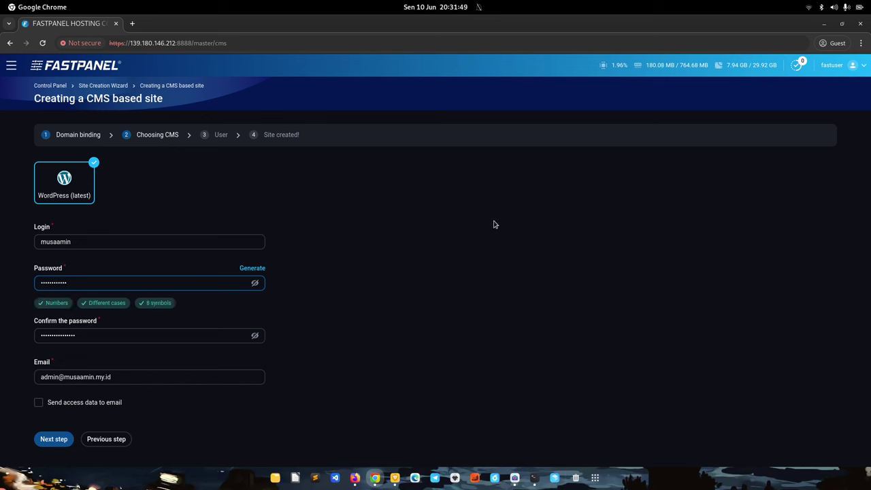
double_click(146, 336)
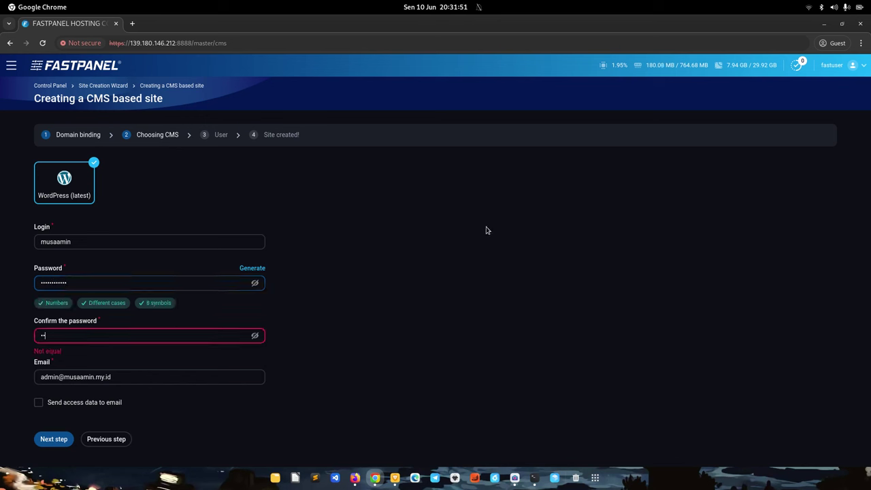
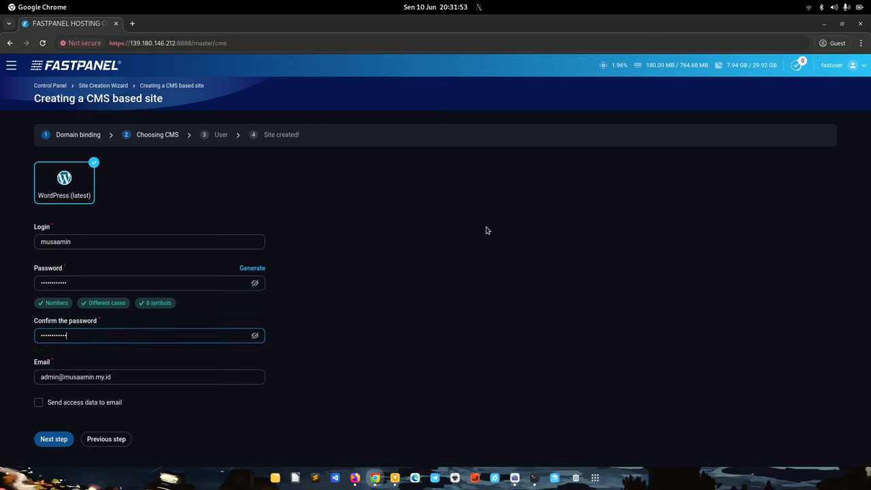
left_click_drag(420, 363, 368, 353)
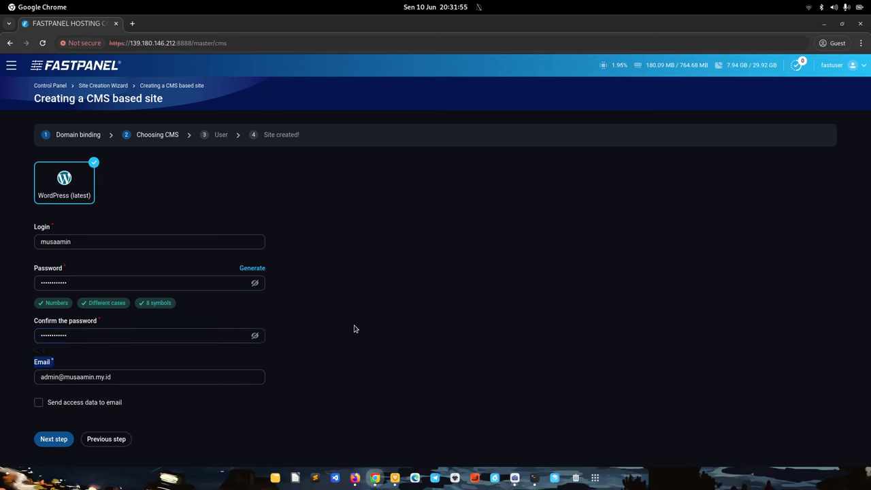
left_click(53, 441)
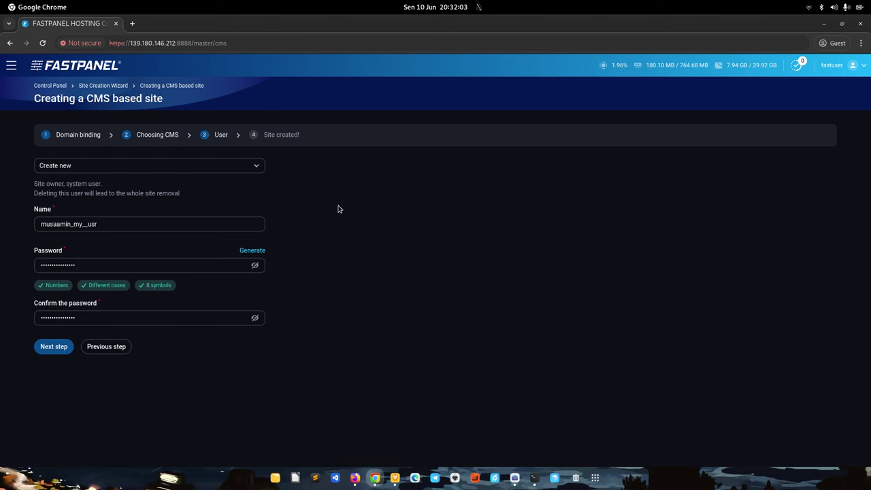
- Select the existing system user fastuser as site owner and create the site
left_click(187, 170)
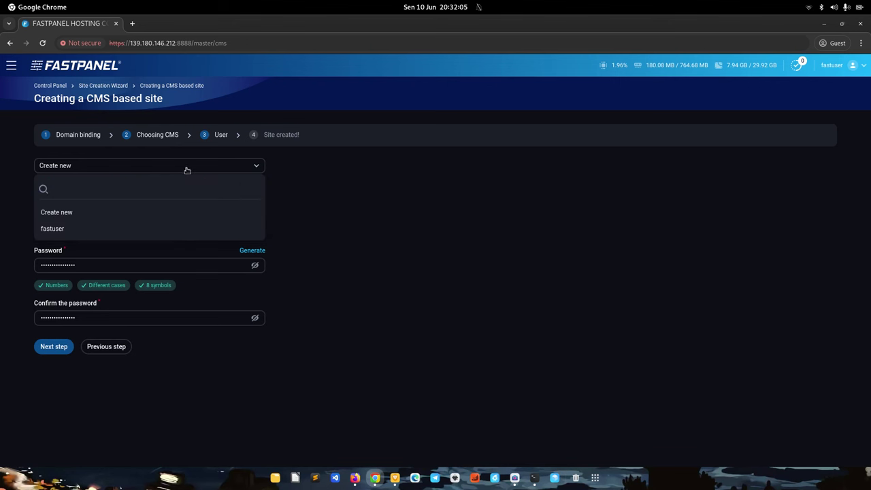
left_click(319, 174)
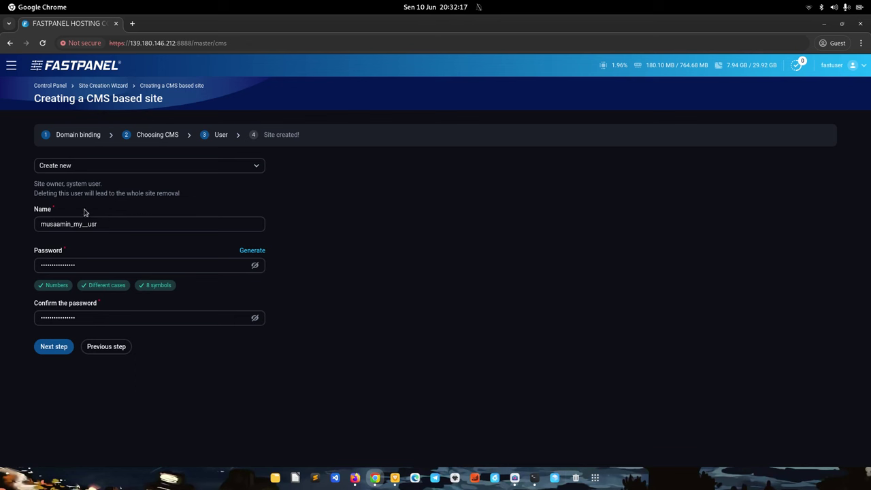
left_click(254, 167)
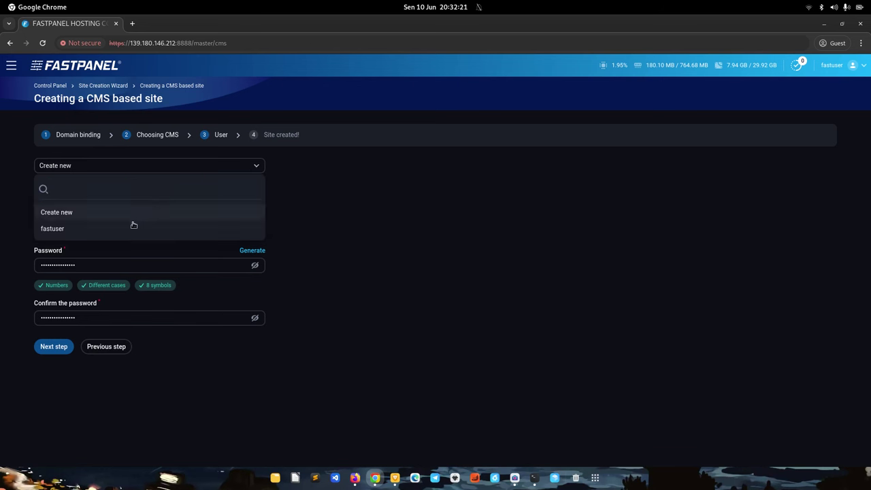
left_click(52, 228)
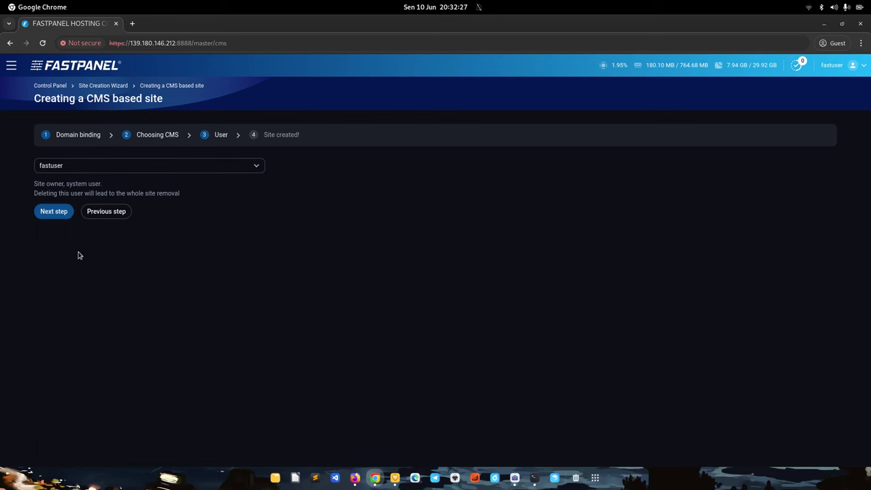
left_click(64, 169)
left_click(64, 169)
left_click(42, 215)
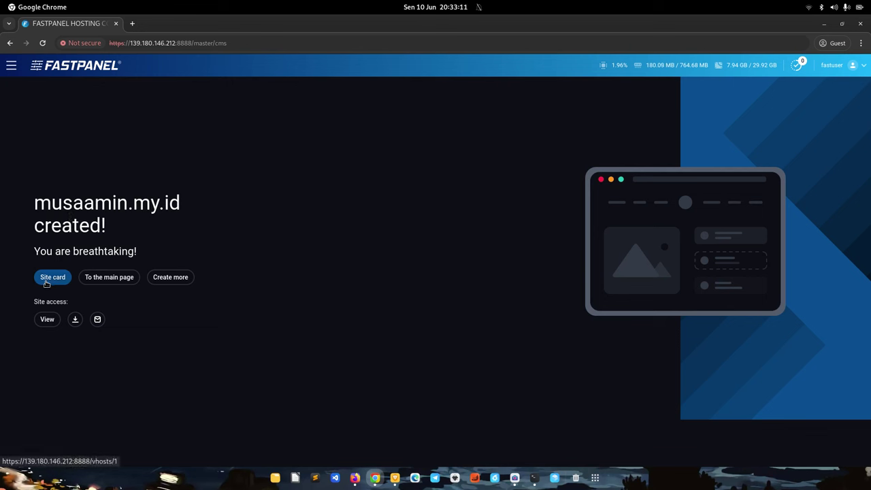
- Open the musaamin.my.id site card and launch the live site in a new tab
right_click(45, 324)
left_click(41, 334)
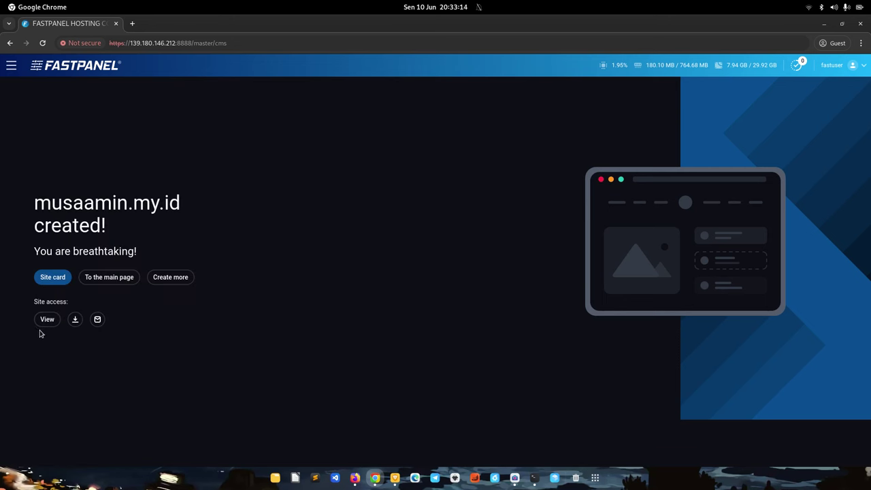
left_click(53, 279)
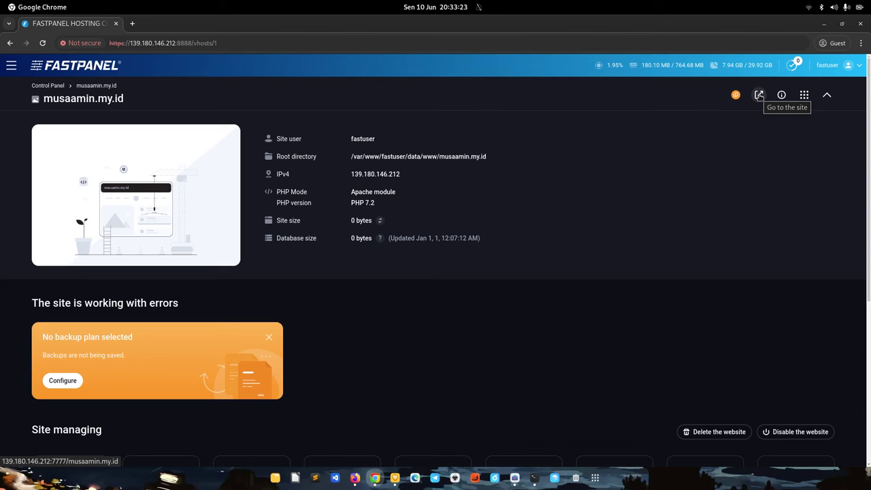
left_click(759, 96)
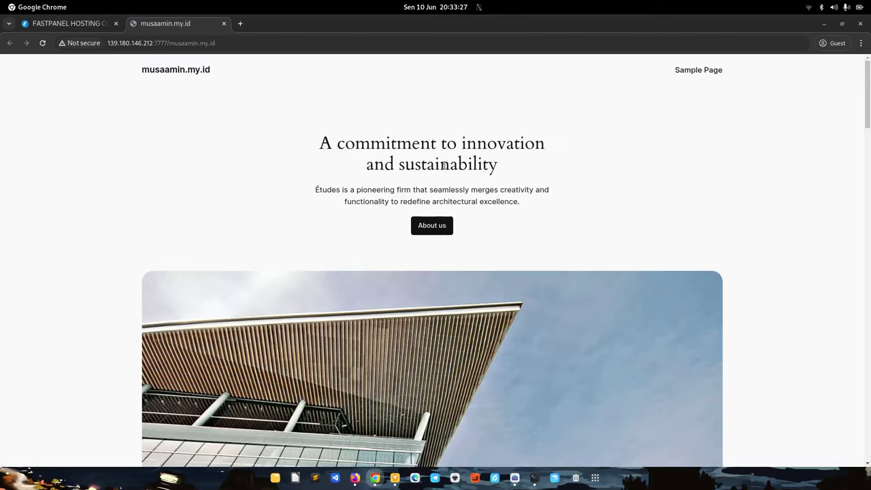
- Load the site at the plain domain musaamin.my.id and open the Hello world! post
left_click_drag(167, 43, 108, 43)
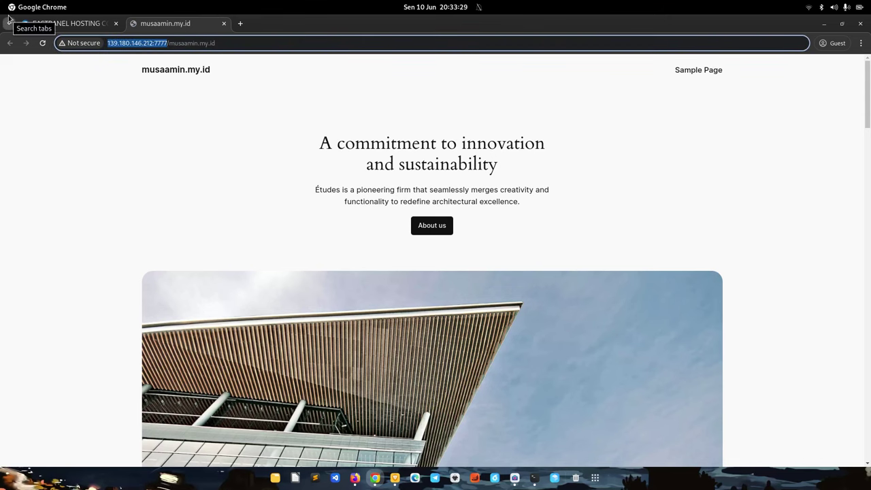
key("BackSpace")
key("Delete")
key("Return")
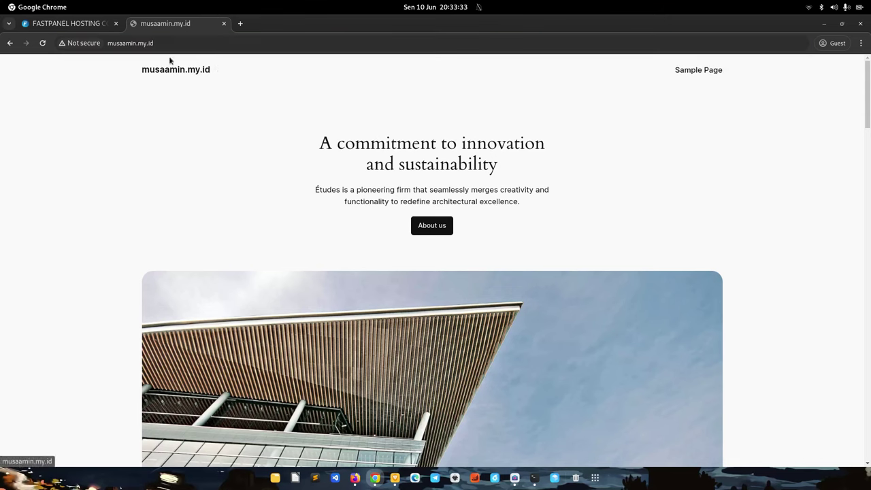
scroll(374, 198, "down", 10)
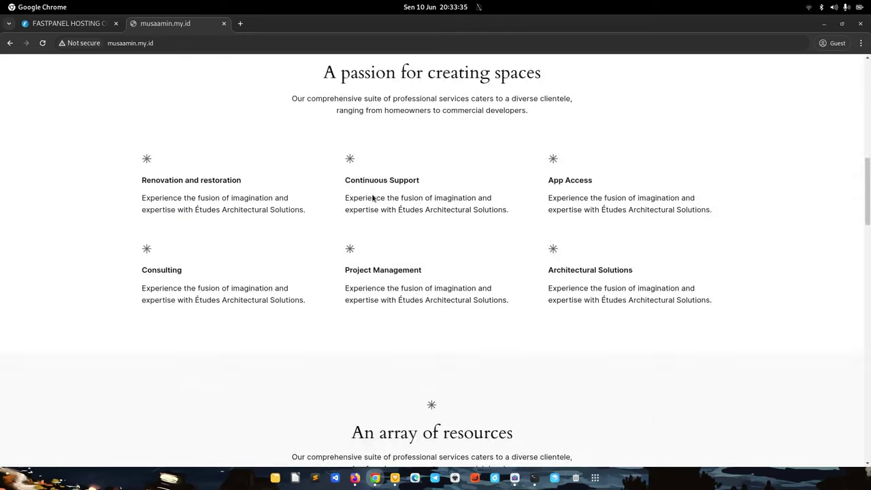
scroll(201, 151, "up", 8)
scroll(201, 151, "up", 3)
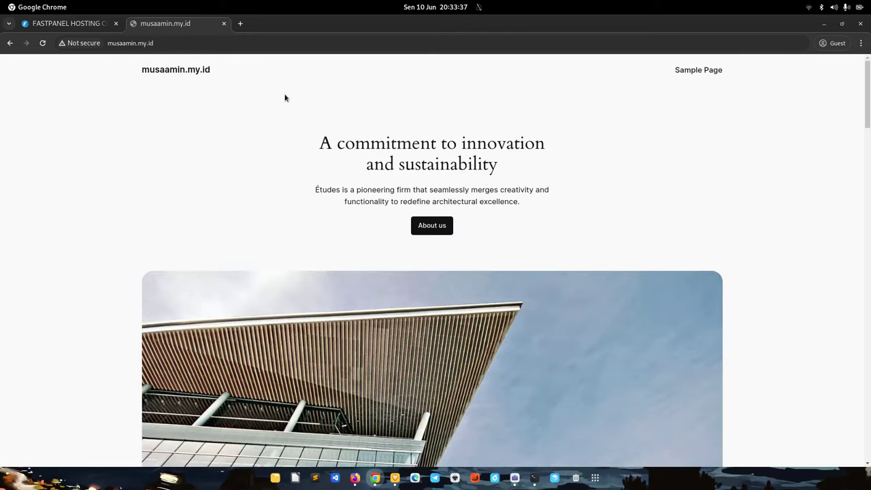
scroll(524, 227, "down", 10)
scroll(474, 255, "down", 15)
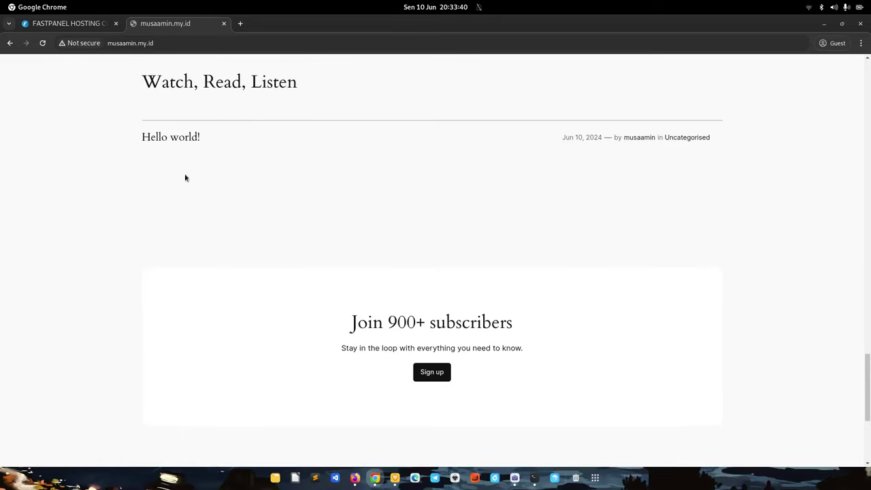
left_click(175, 139)
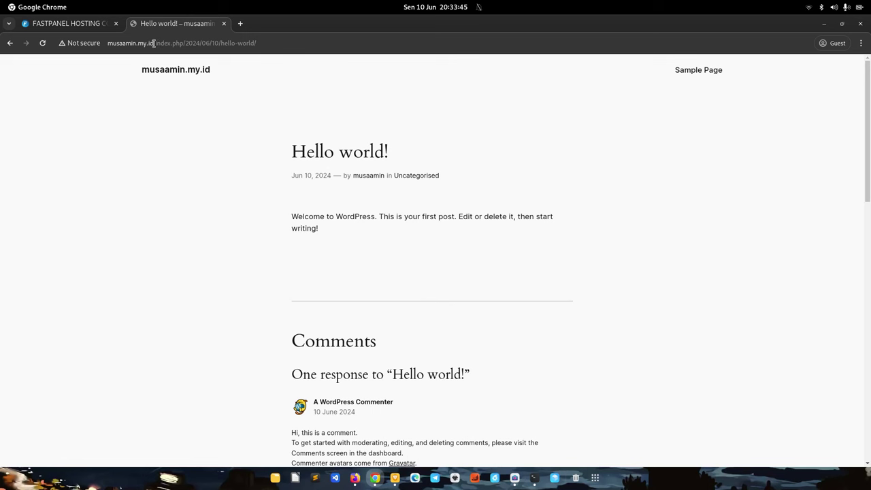
- Go to musaamin.my.id/wp-admin to reach the WordPress login page
left_click_drag(157, 44, 398, 60)
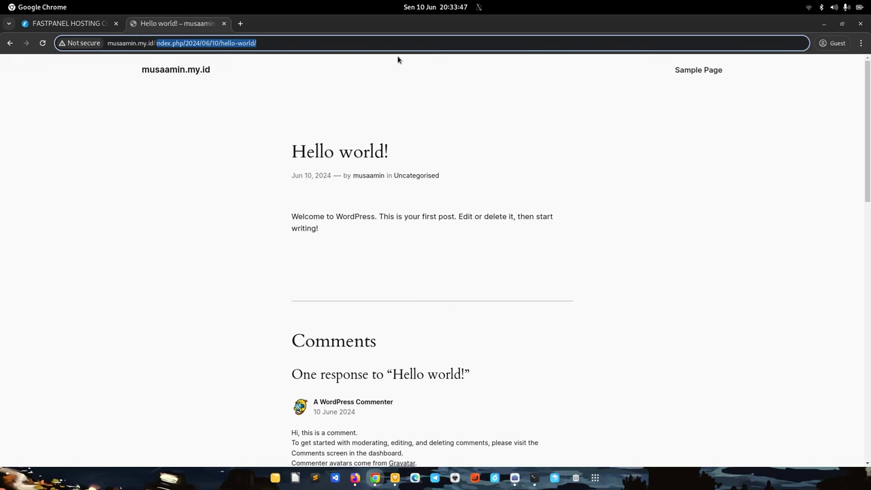
key("BackSpace")
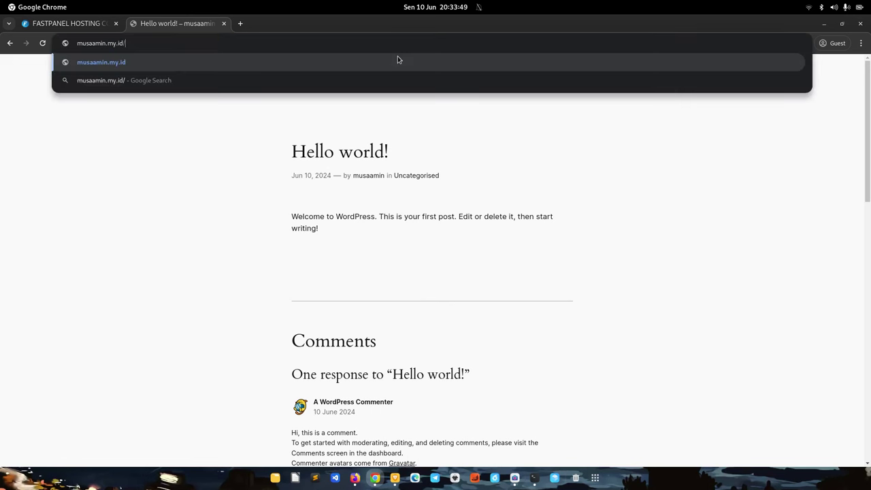
type("wp-admin")
key("Return")
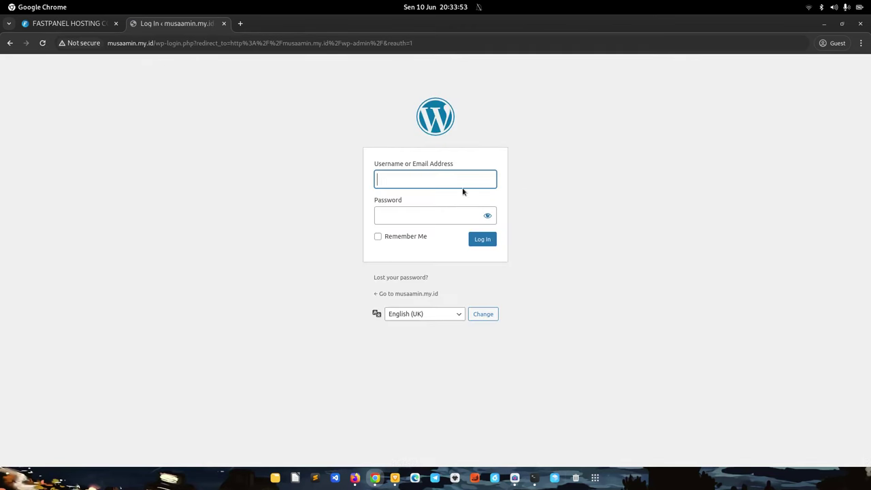
- Sign in to WordPress with the site admin username and password, and dismiss the Welcome panel
left_click(462, 192)
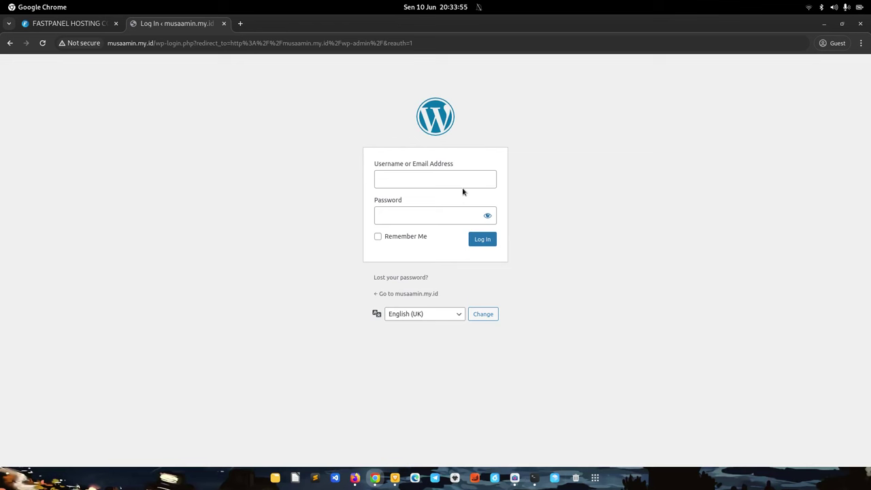
left_click(464, 184)
type("musaamin")
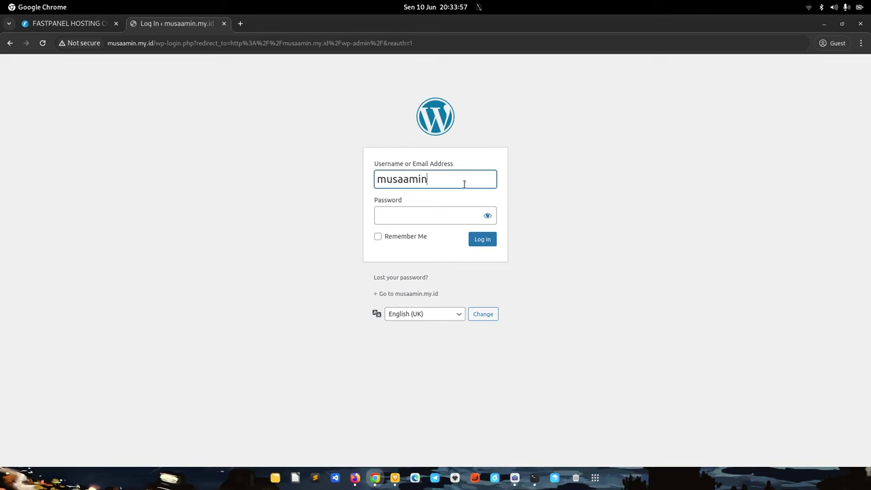
key("Tab")
type("••••••••••••")
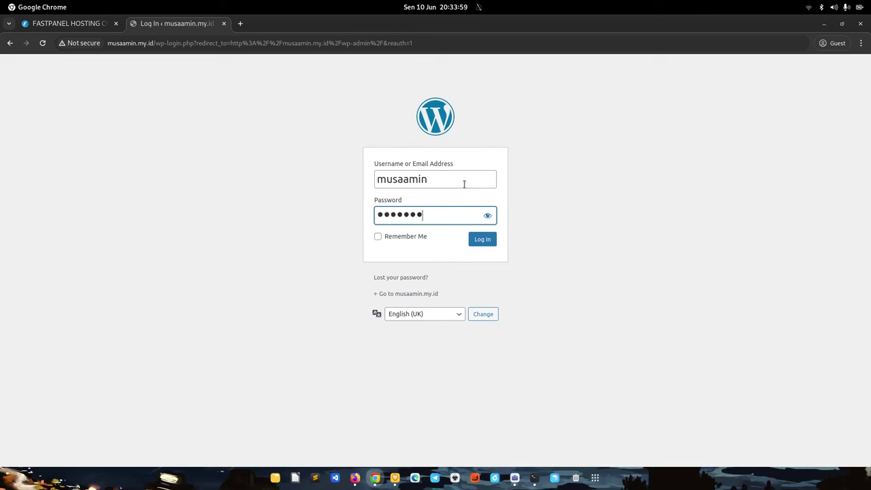
key("Return")
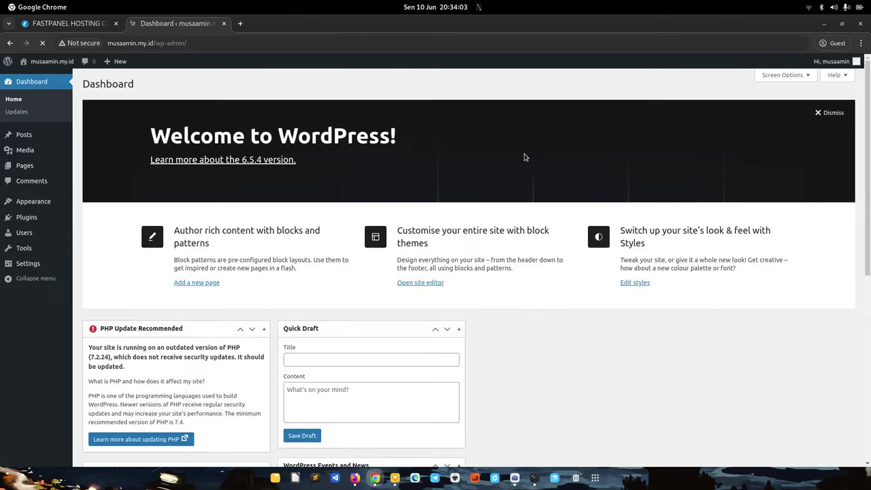
left_click(837, 113)
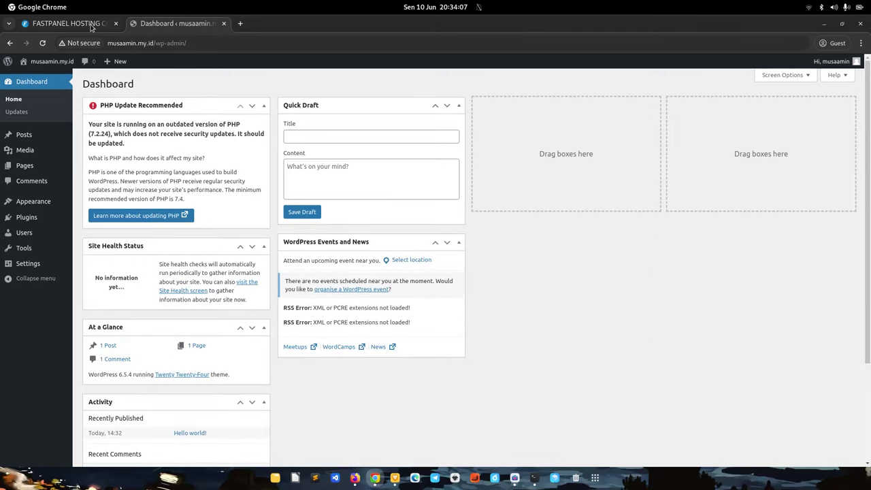
left_click(90, 24)
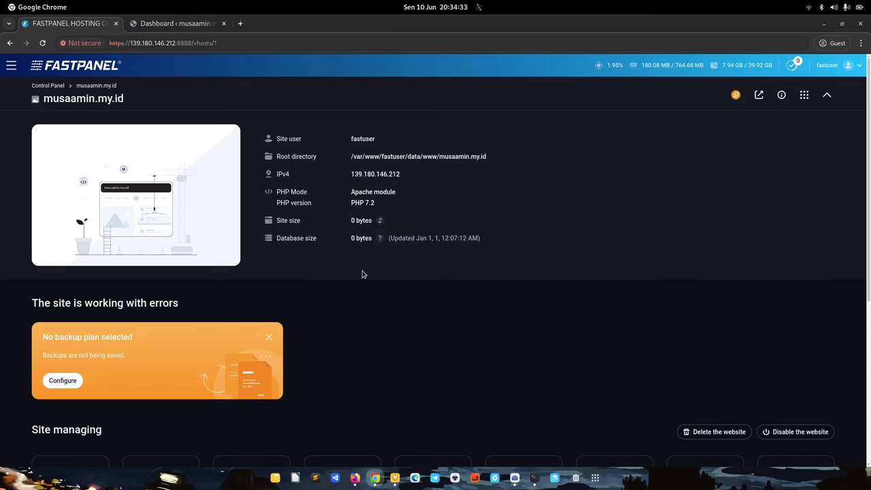
- Scroll the musaamin.my.id site page down to its Site managing tools
scroll(367, 294, "down", 3)
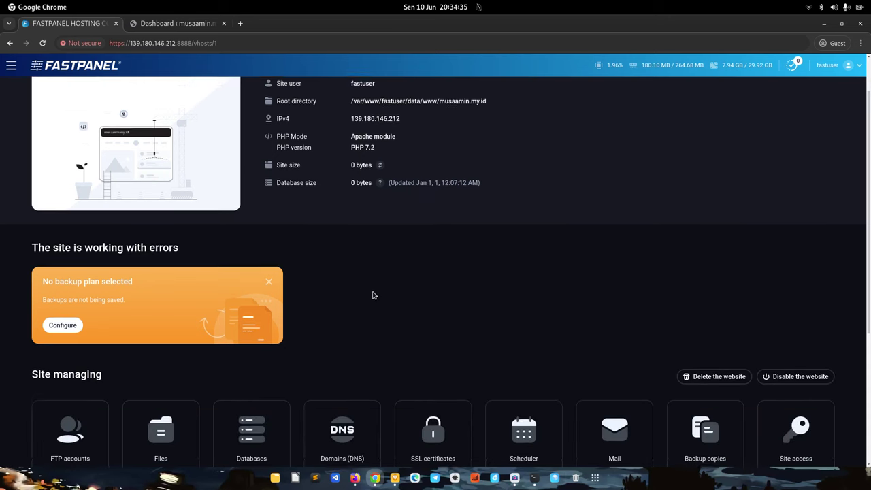
scroll(442, 160, "down", 1)
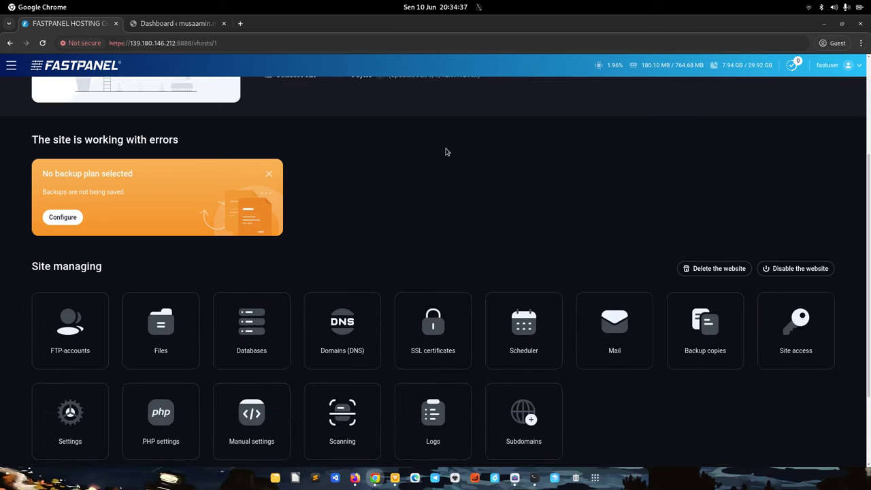
scroll(446, 151, "up", 3)
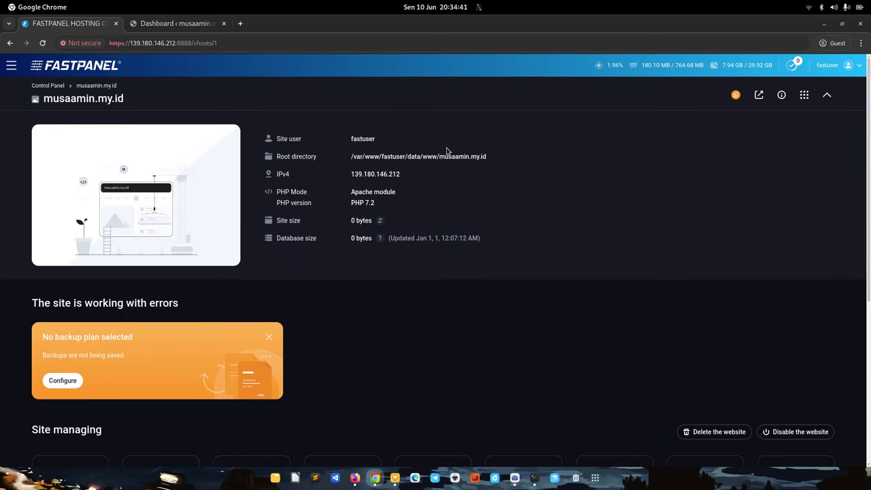
scroll(446, 151, "down", 5)
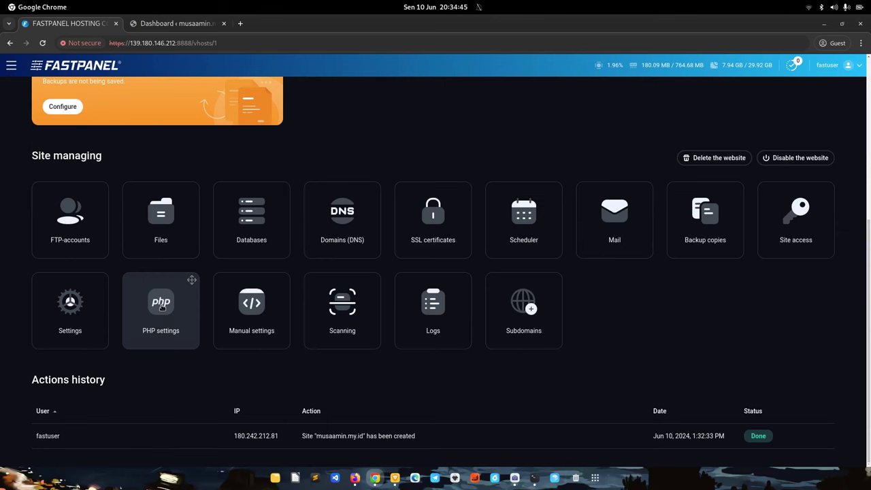
left_click(161, 307)
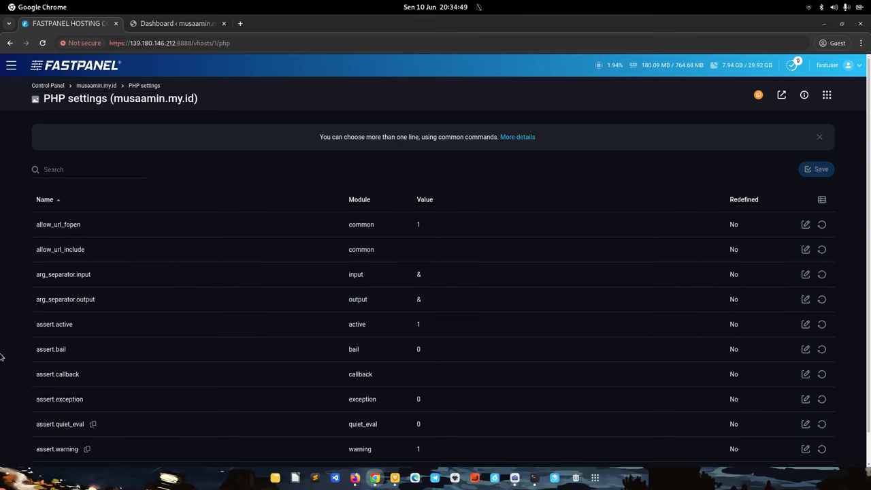
scroll(595, 170, "down", 1)
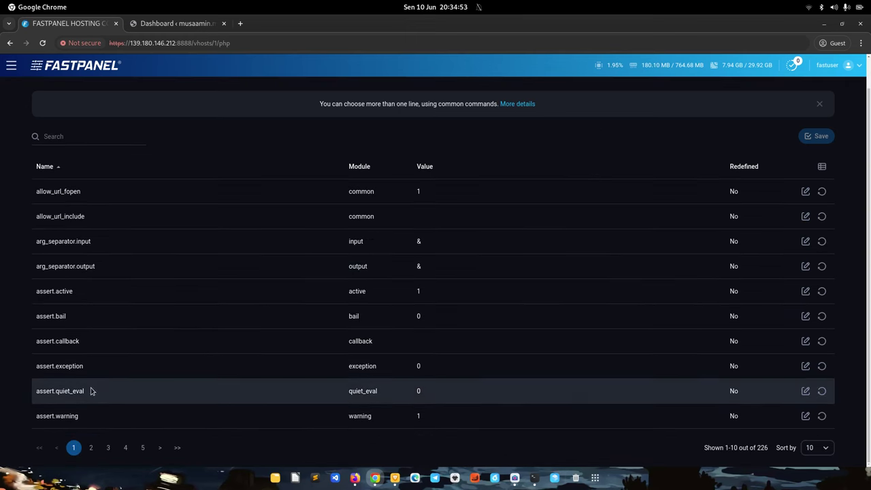
left_click(90, 448)
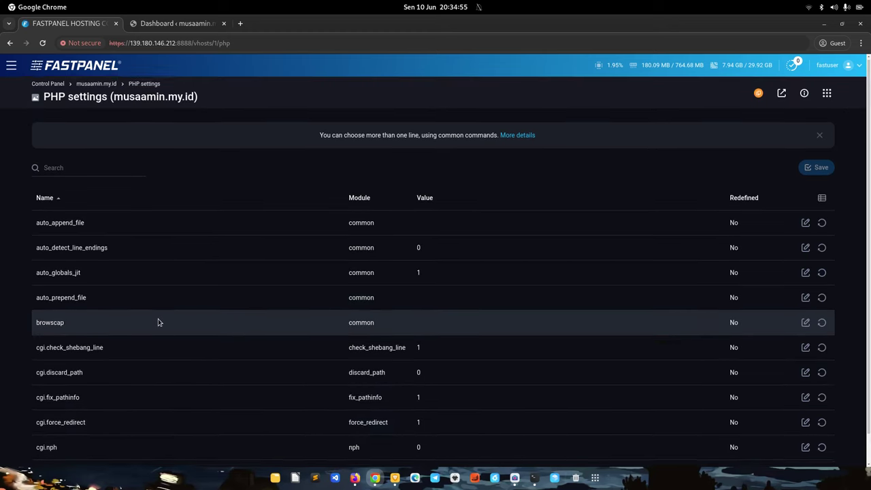
scroll(158, 318, "down", 1)
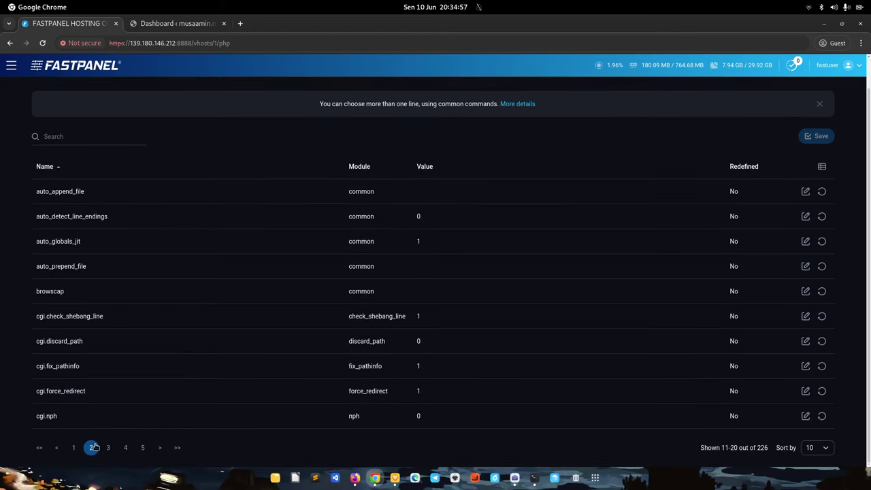
left_click(74, 447)
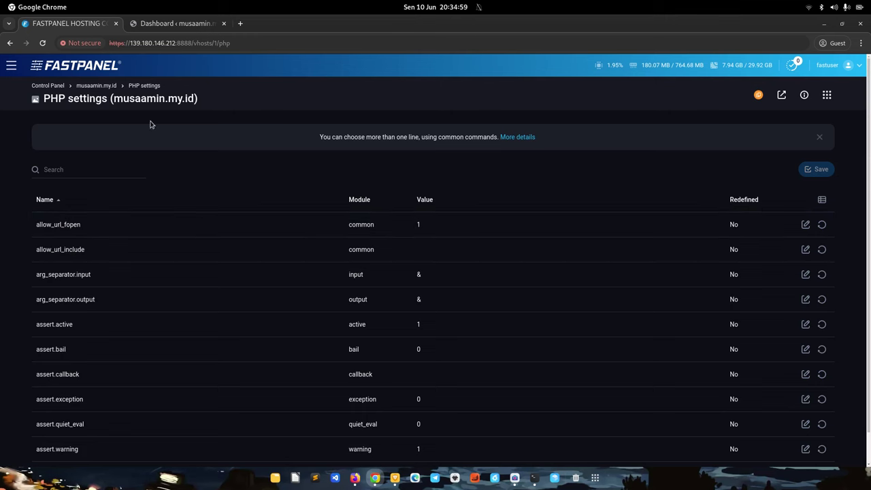
left_click(96, 85)
scroll(261, 185, "down", 8)
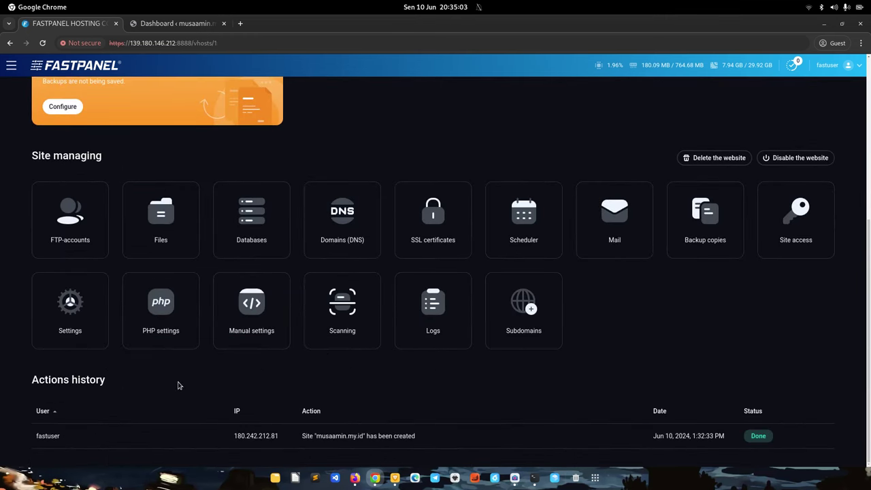
left_click(68, 307)
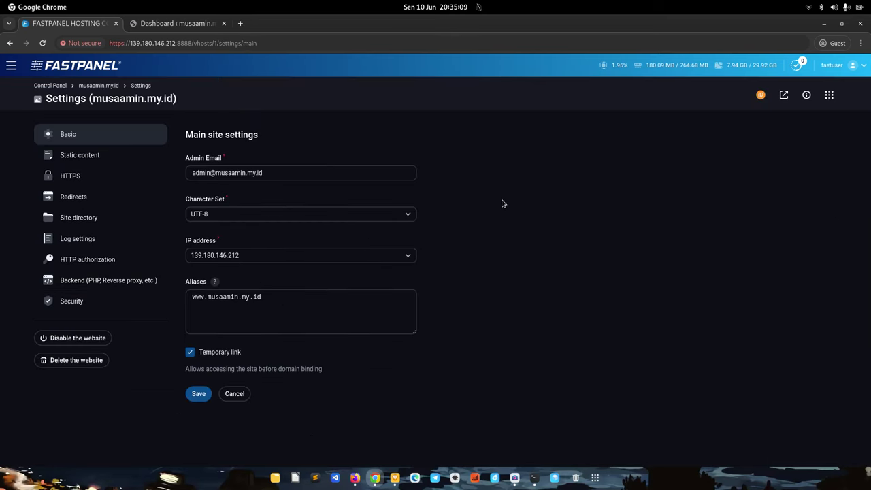
left_click(116, 154)
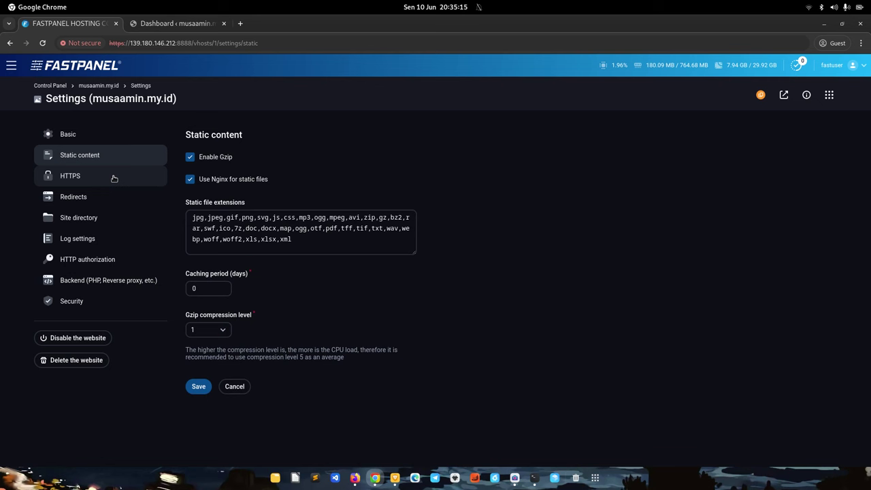
left_click(113, 179)
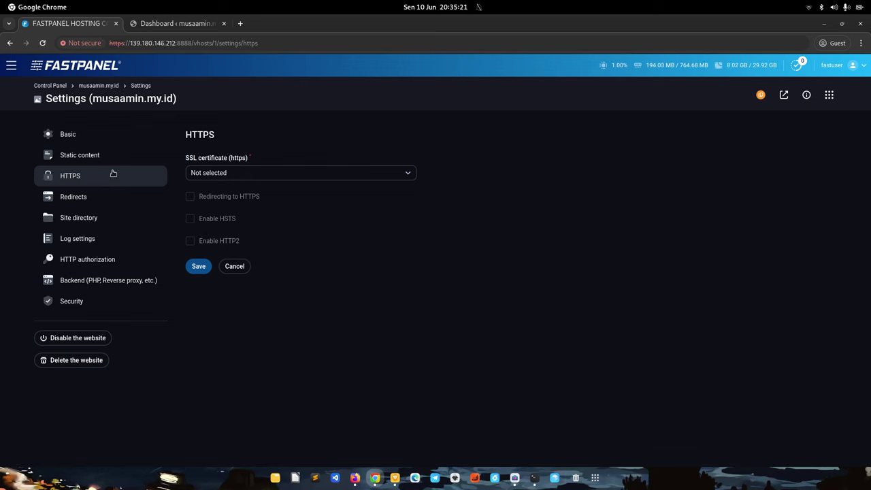
left_click(130, 282)
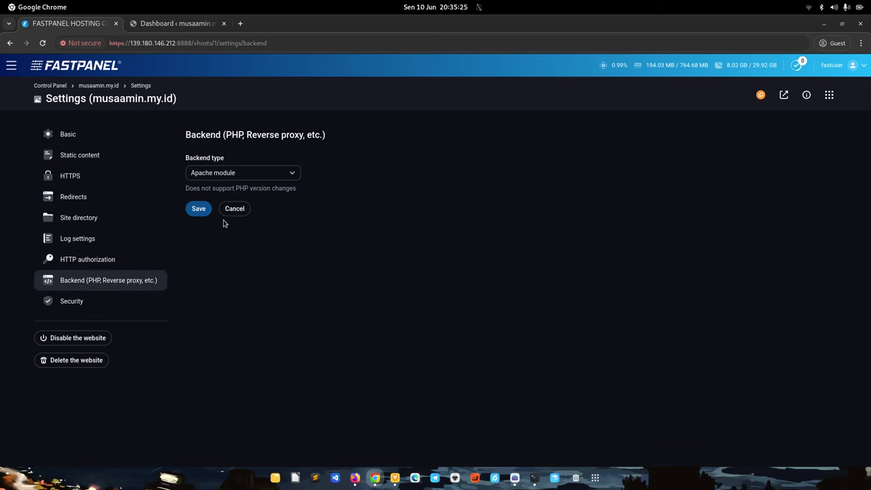
left_click(279, 173)
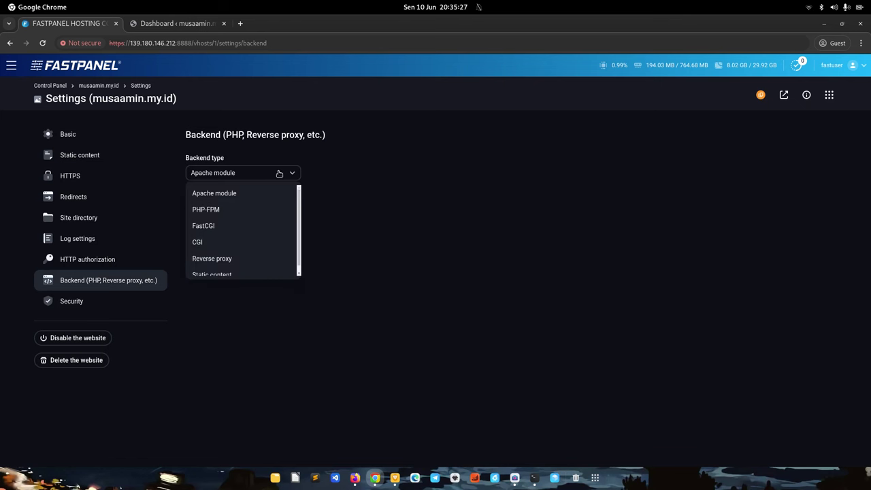
left_click(387, 165)
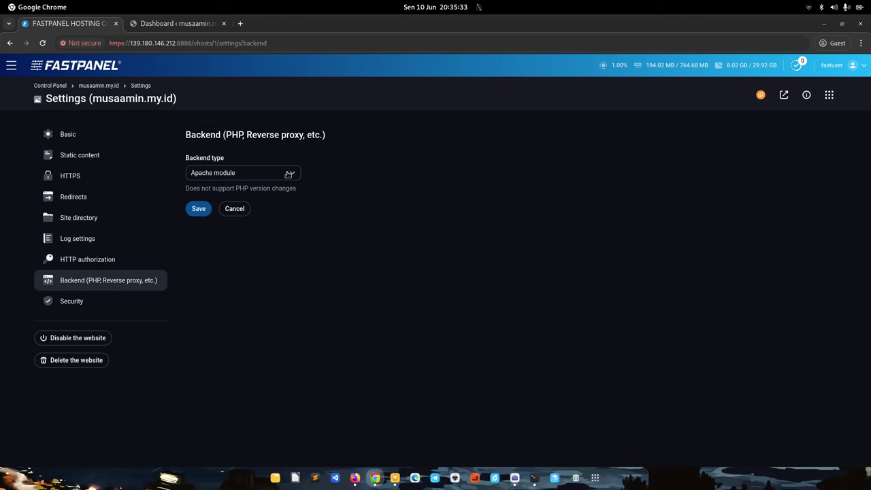
left_click(289, 174)
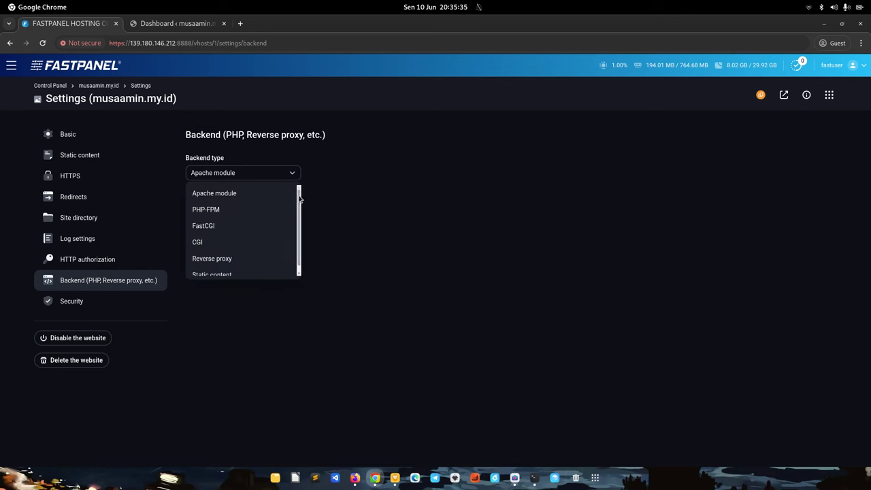
scroll(301, 204, "down", 1)
scroll(297, 209, "up", 1)
left_click(233, 214)
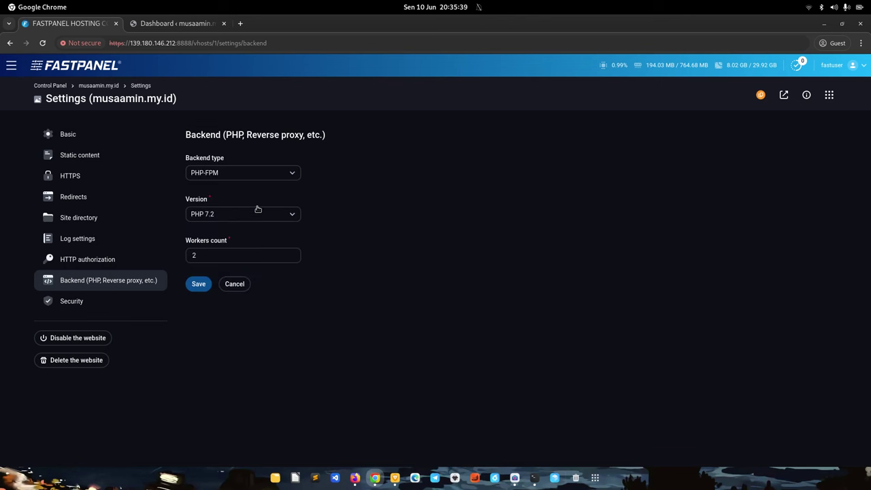
left_click(290, 214)
left_click(290, 214)
left_click(85, 302)
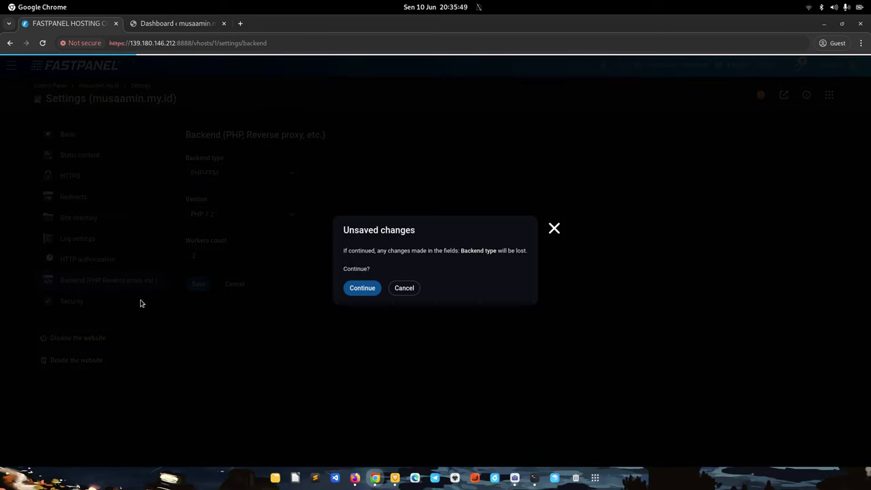
left_click(554, 228)
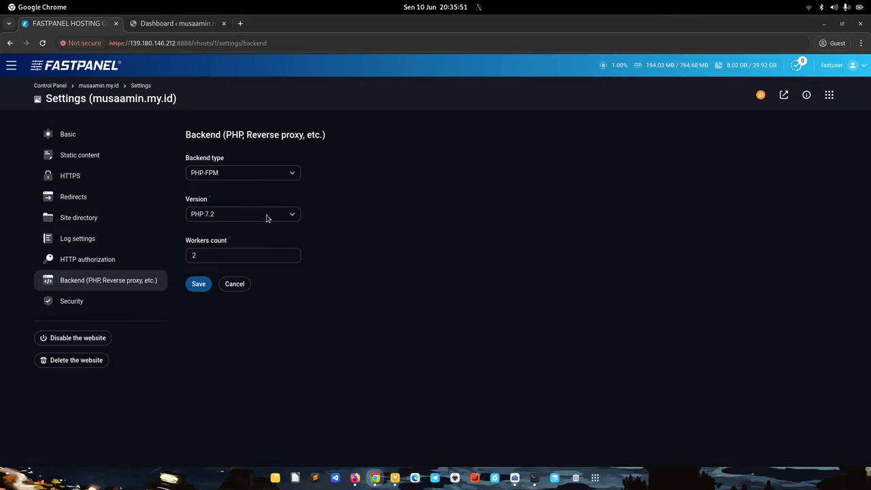
left_click(139, 87)
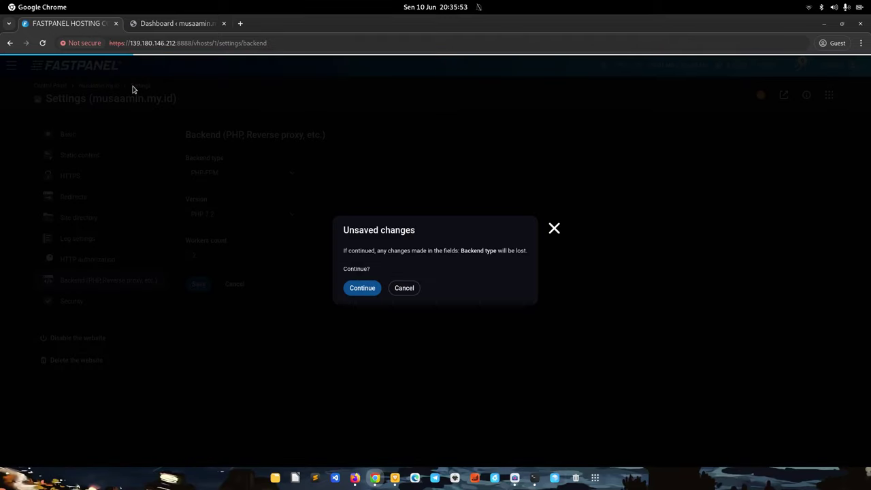
left_click(362, 288)
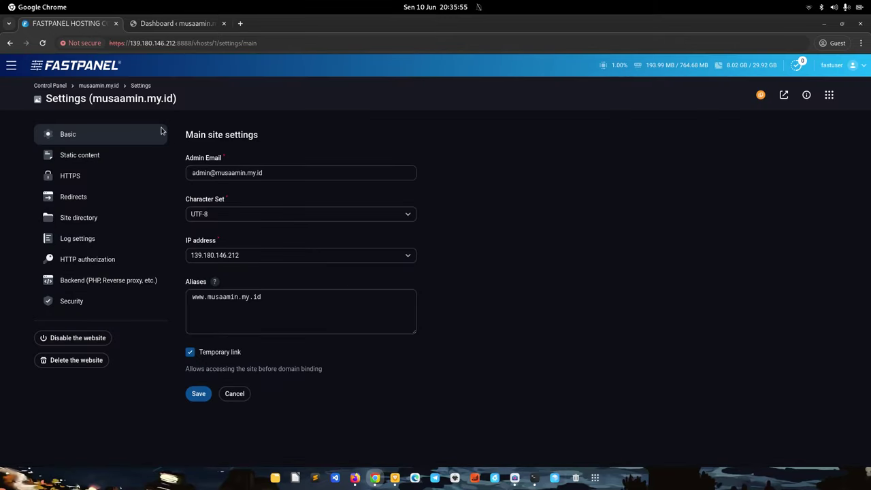
left_click(105, 86)
scroll(291, 177, "down", 5)
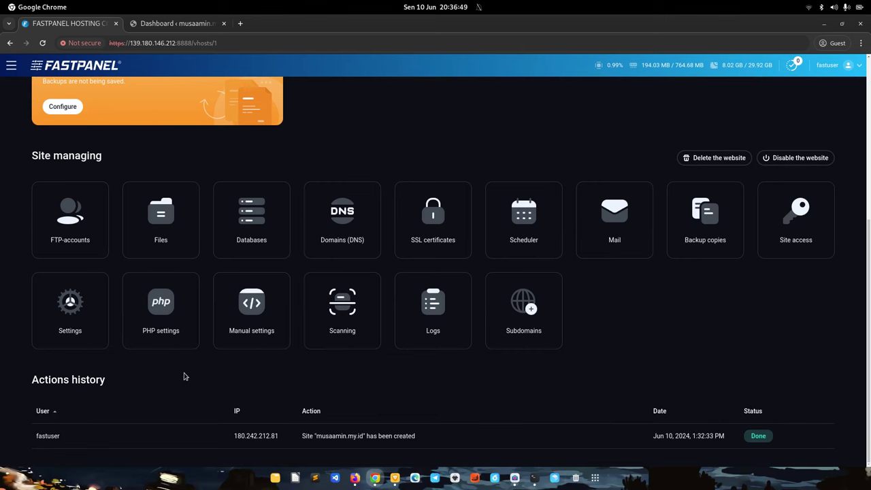
- Open Settings > Applications from the FASTPANEL side navigation to list server applications
scroll(184, 376, "up", 4)
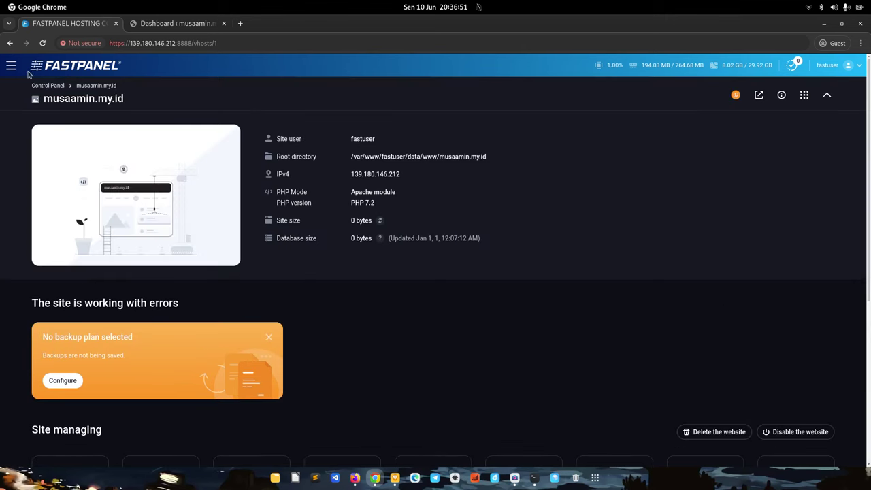
left_click(12, 66)
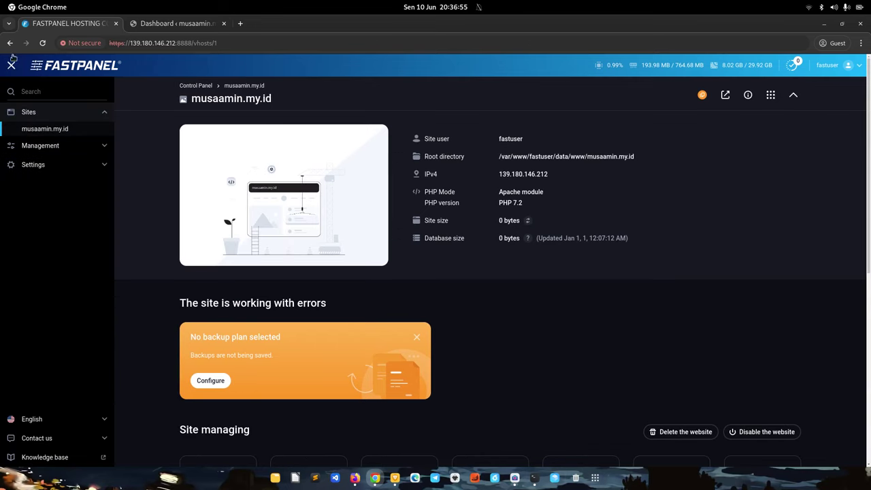
left_click(12, 68)
left_click(12, 68)
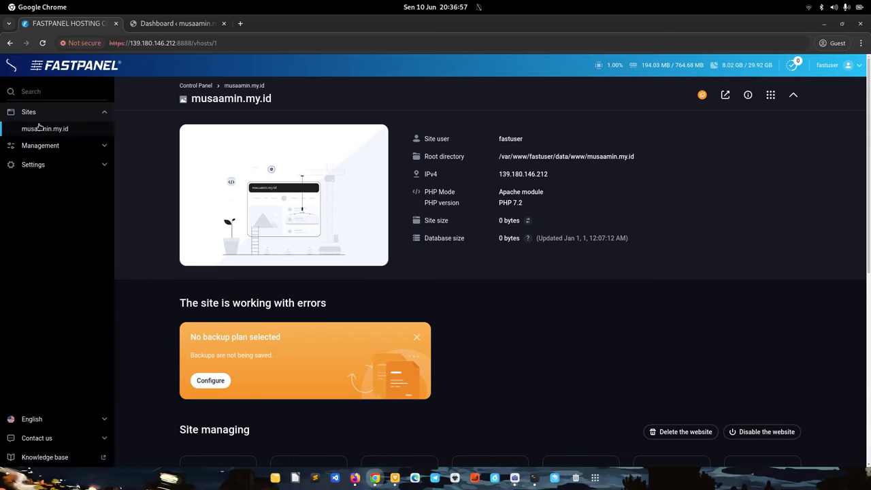
left_click(68, 163)
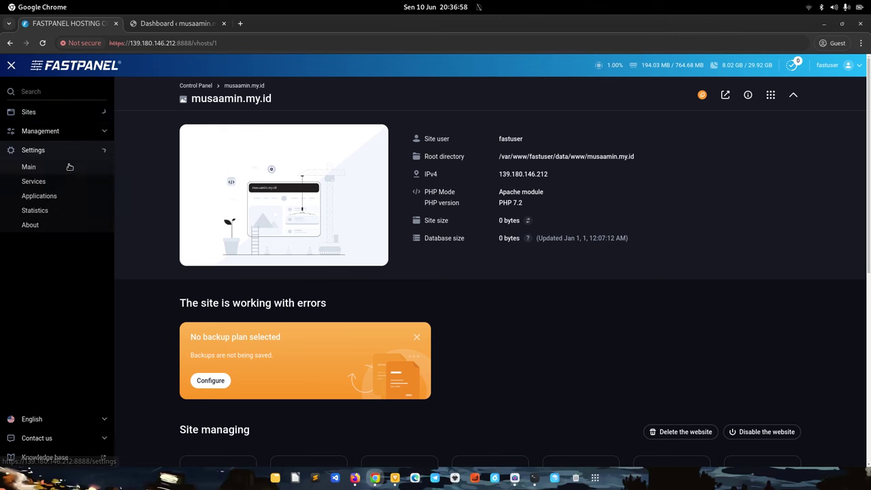
left_click(39, 196)
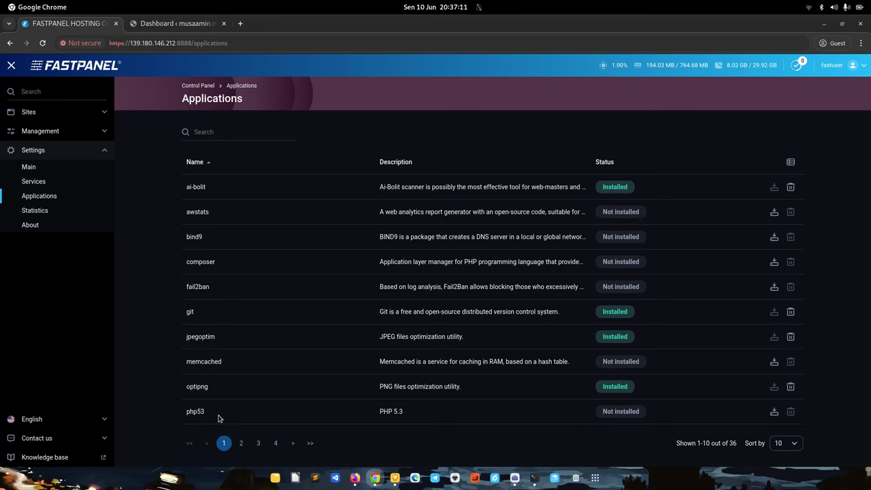
- Search the applications for 'php8' and install the php82 (PHP 8.2) application
left_click(229, 133)
type("php8")
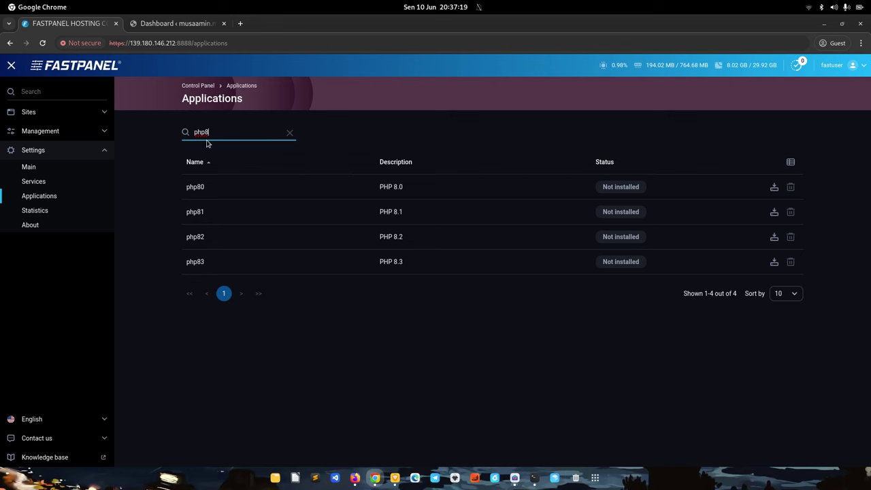
left_click(774, 238)
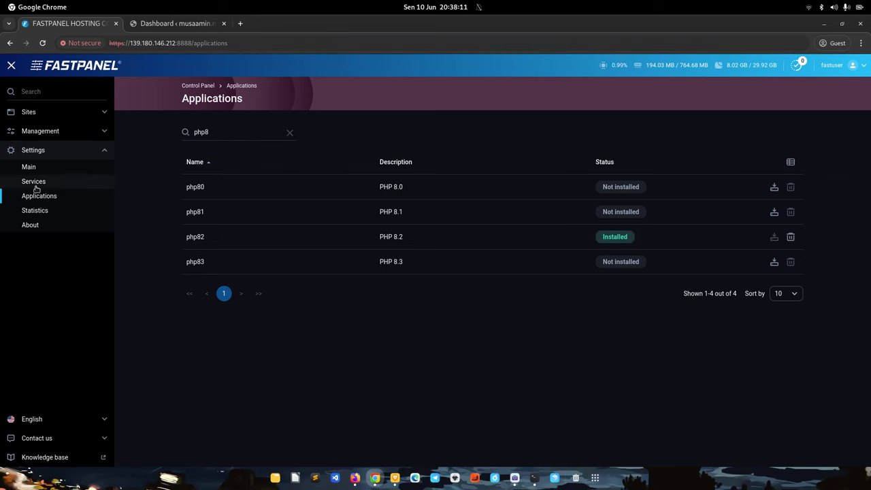
left_click(40, 113)
- Open the musaamin.my.id site settings at the Backend section
left_click(43, 129)
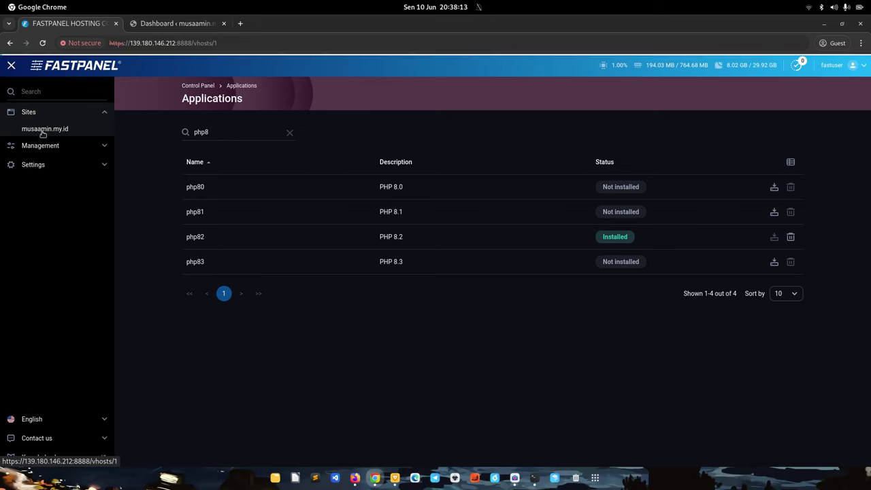
scroll(469, 317, "down", 5)
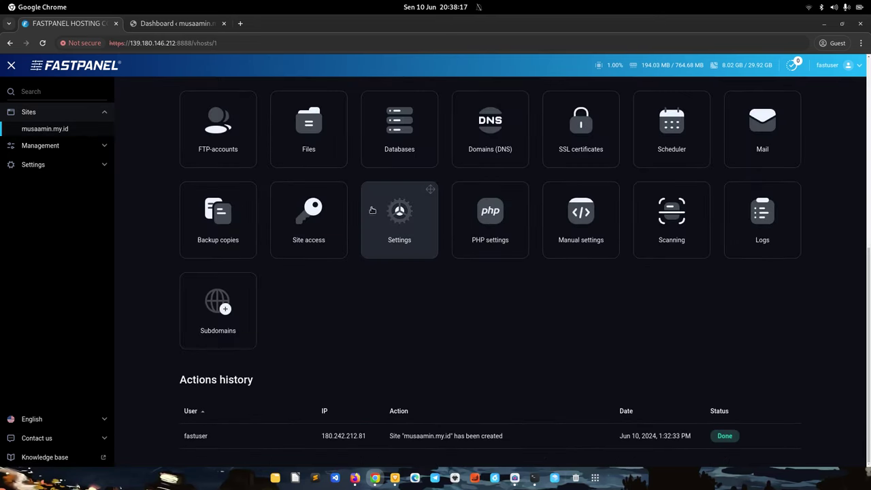
left_click(430, 189)
left_click(12, 66)
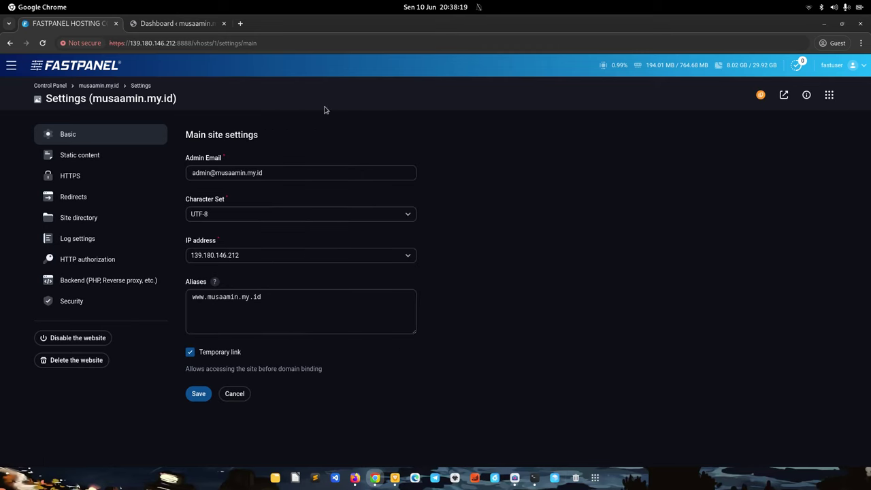
left_click(113, 279)
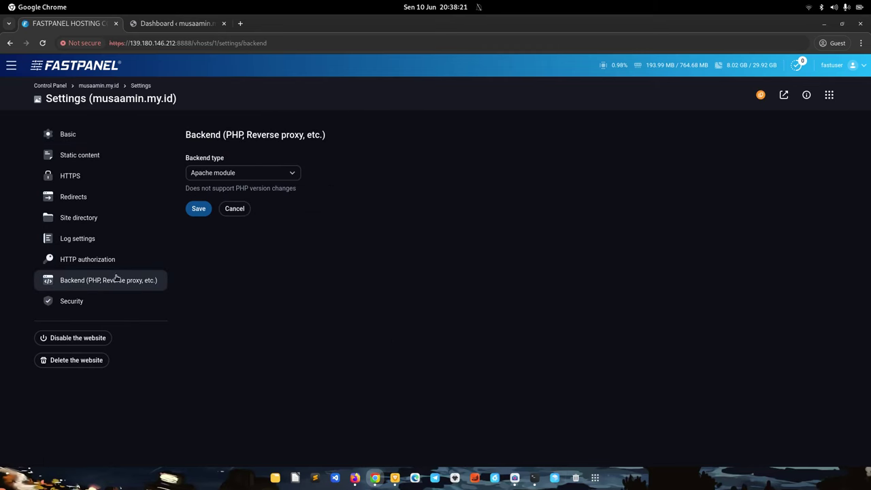
- Set the backend type to PHP-FPM with PHP version 8.2
left_click(300, 174)
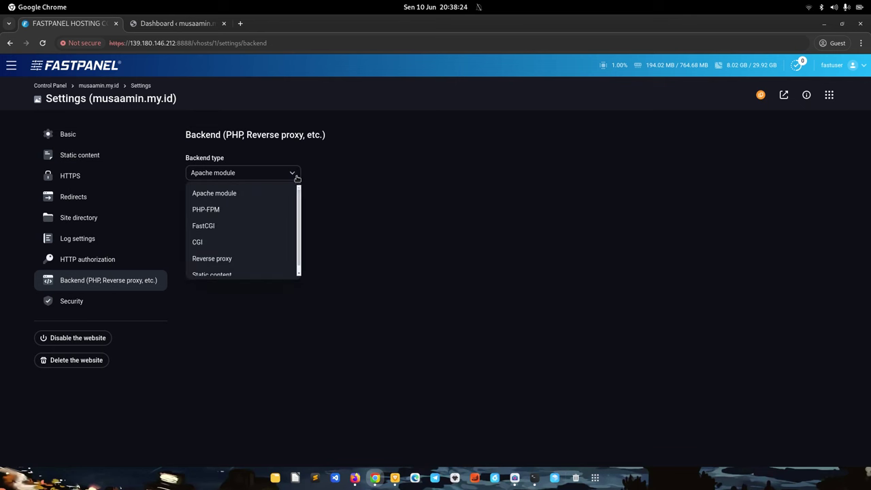
left_click(268, 213)
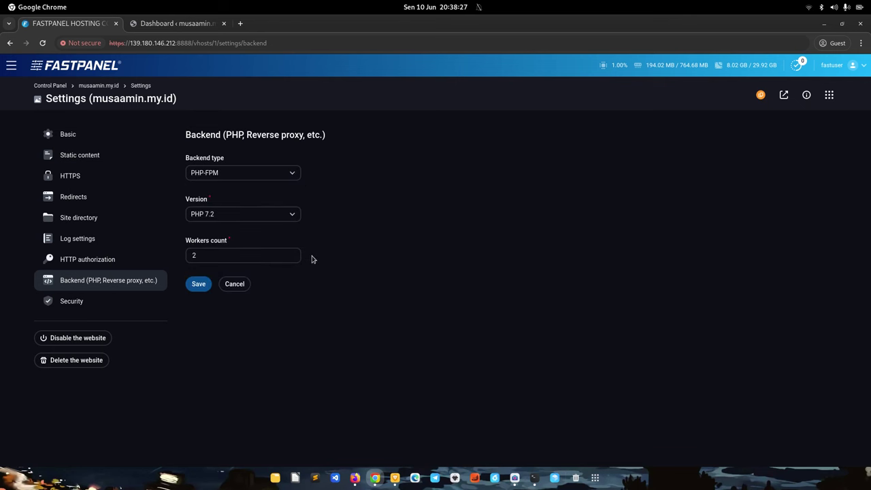
left_click(290, 215)
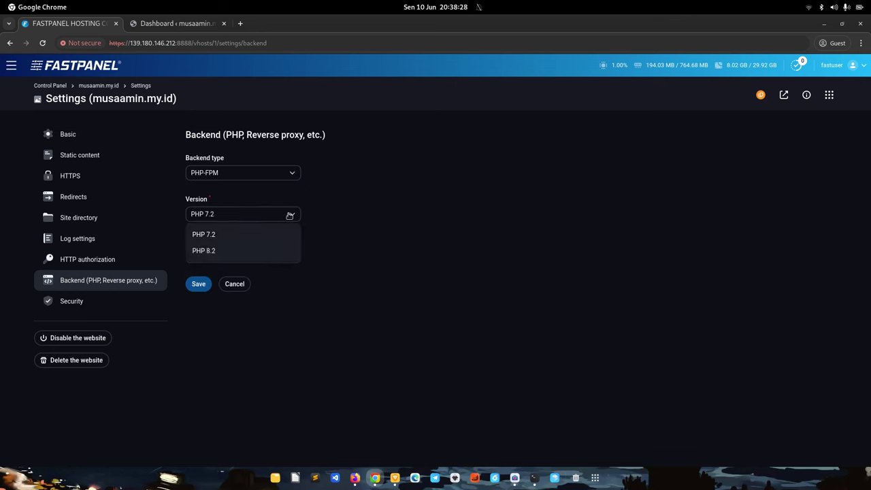
left_click(269, 252)
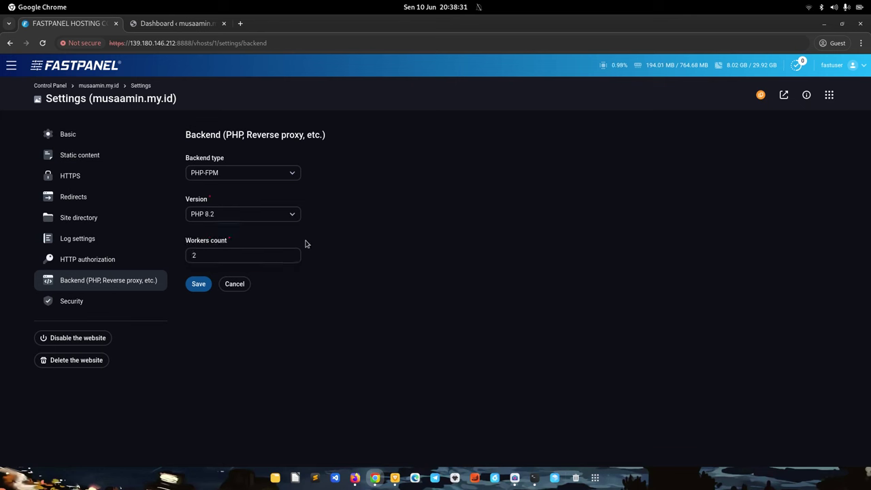
left_click(294, 175)
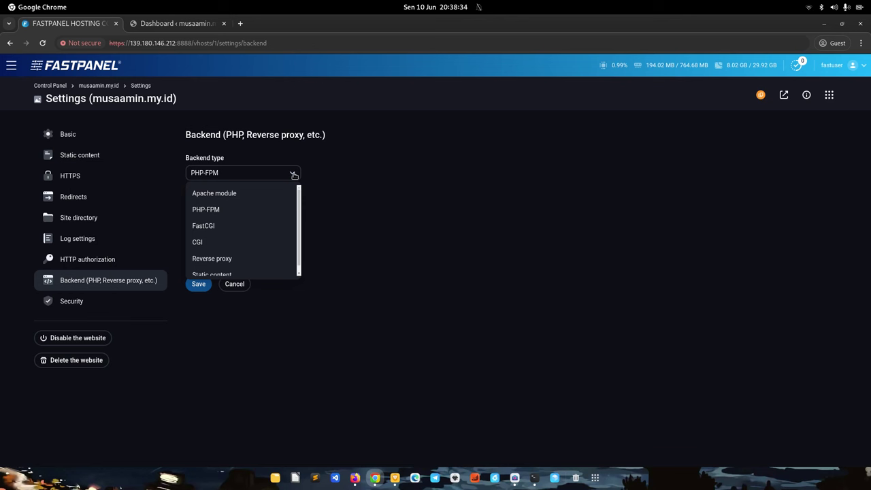
- Try the Reverse proxy backend and its host upstream form, then close it without adding
left_click(303, 240)
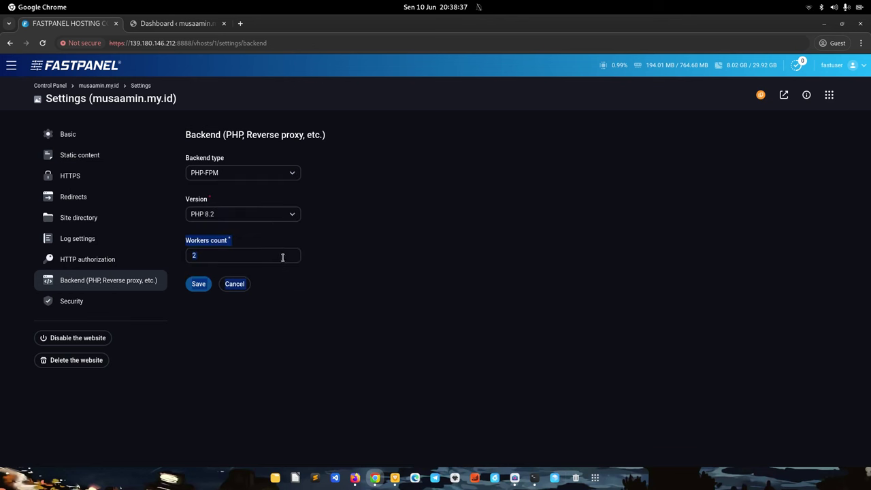
left_click(282, 180)
left_click(244, 259)
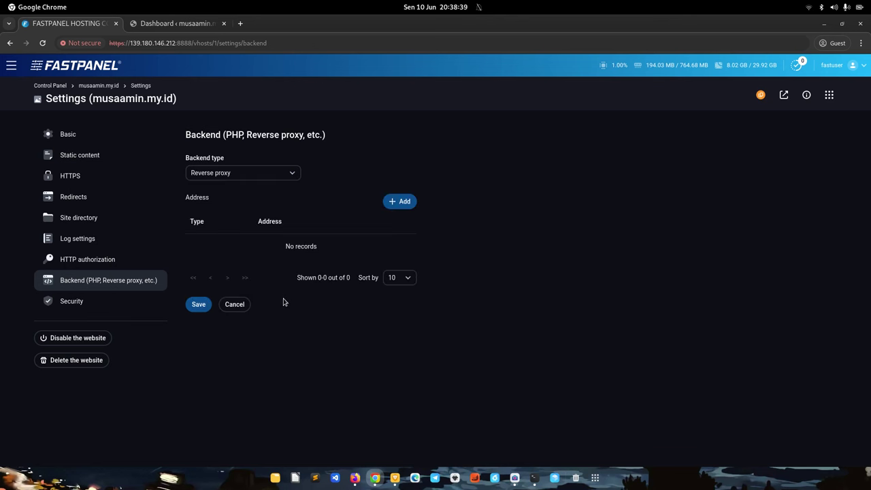
left_click(401, 201)
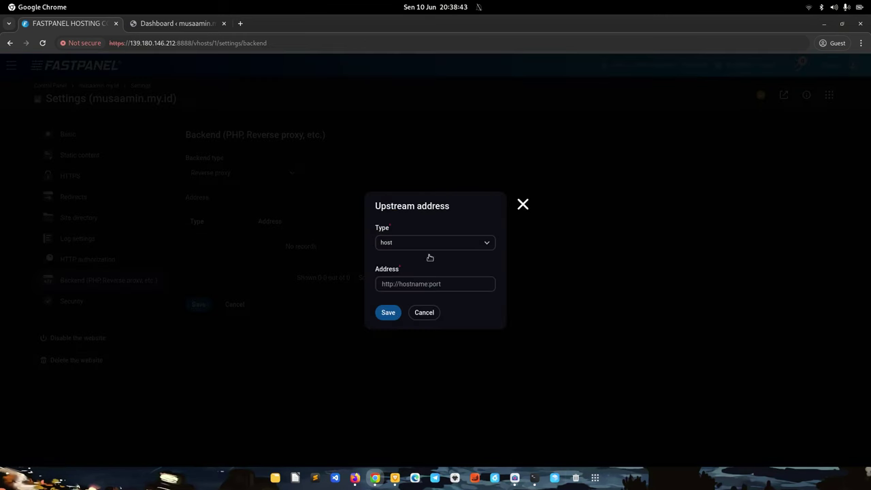
left_click(422, 242)
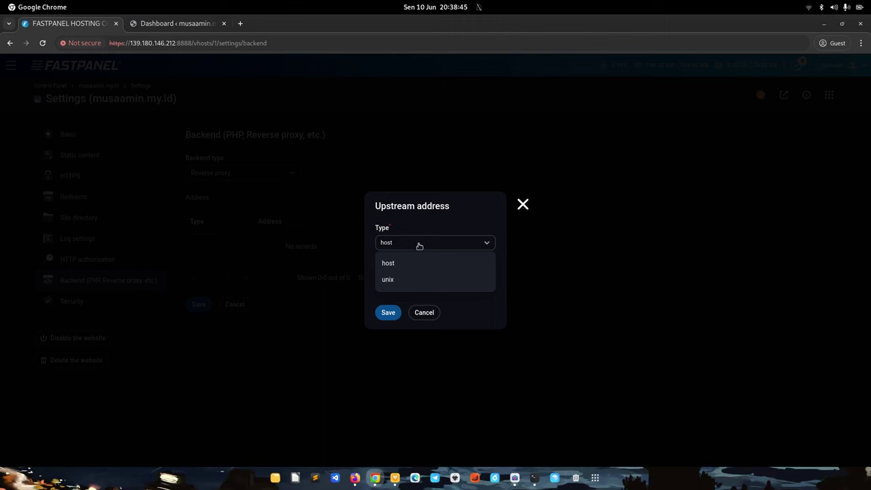
left_click(420, 262)
left_click(394, 285)
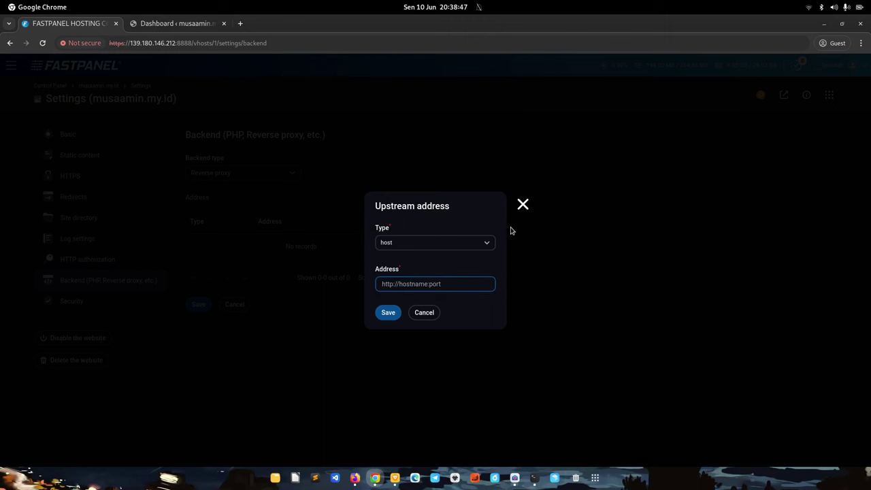
left_click(522, 204)
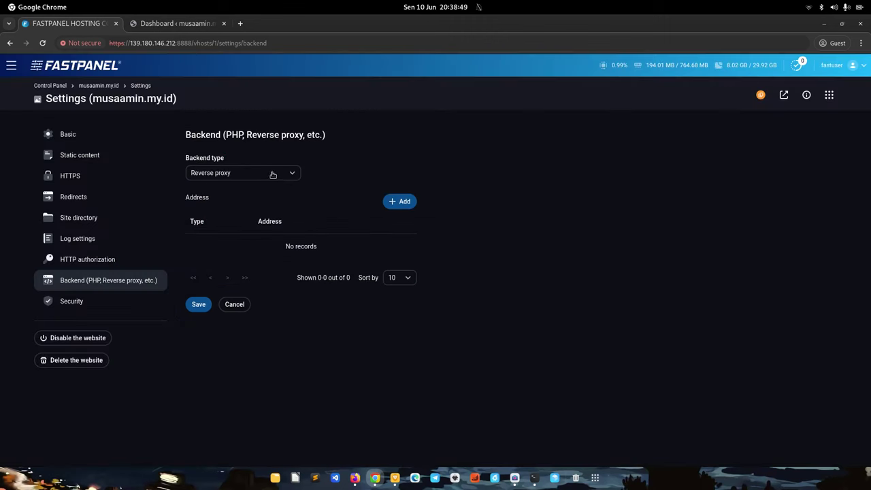
- Set the backend back to PHP-FPM with PHP 8.2 and save the settings
left_click(274, 173)
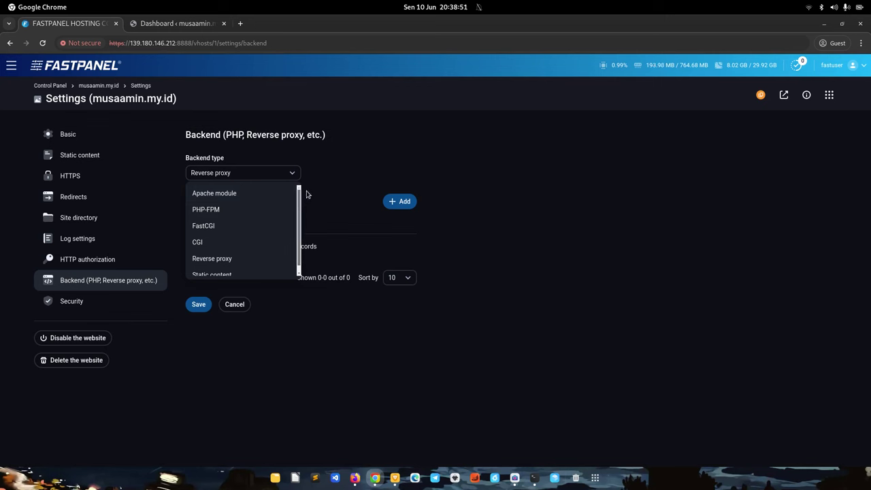
left_click(275, 211)
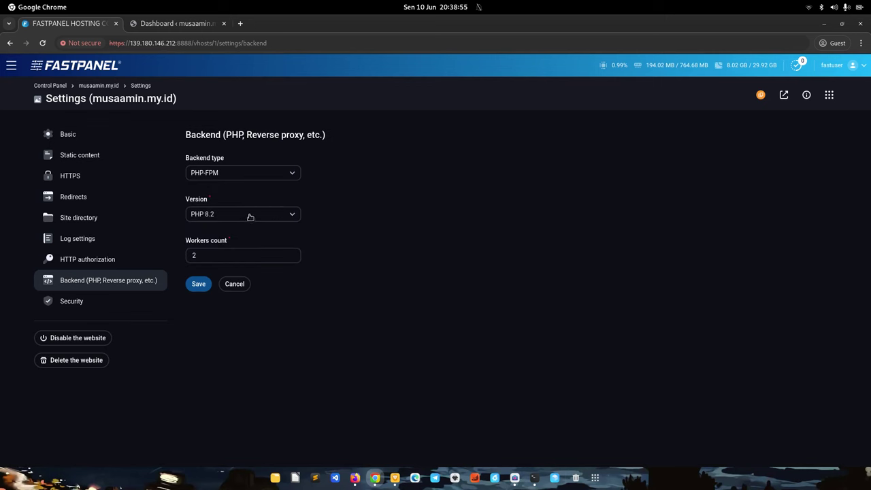
left_click(249, 216)
left_click(260, 271)
left_click(249, 175)
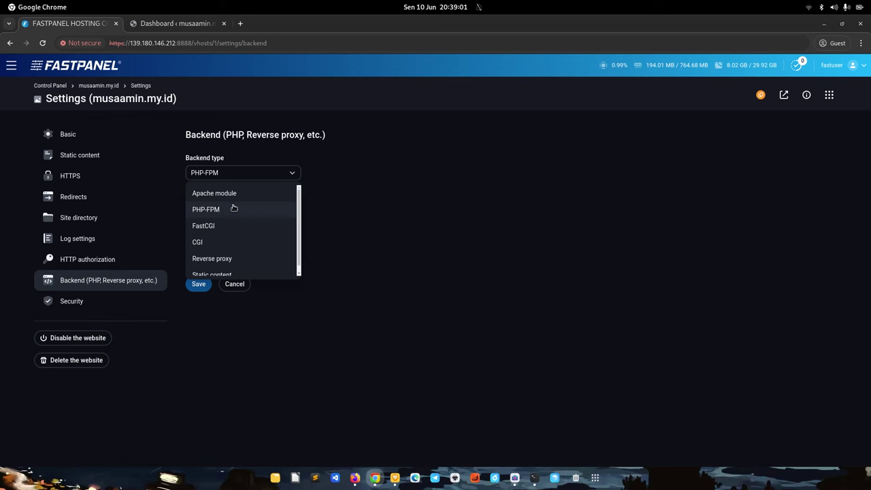
left_click(259, 286)
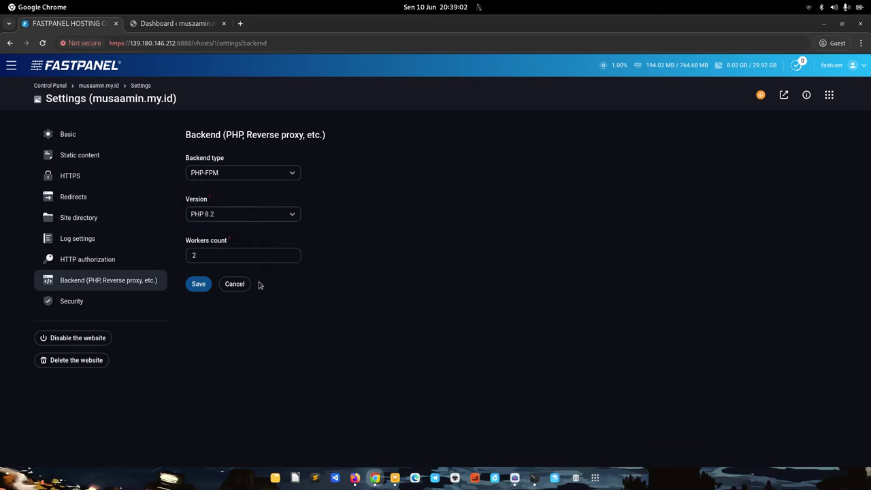
left_click(196, 284)
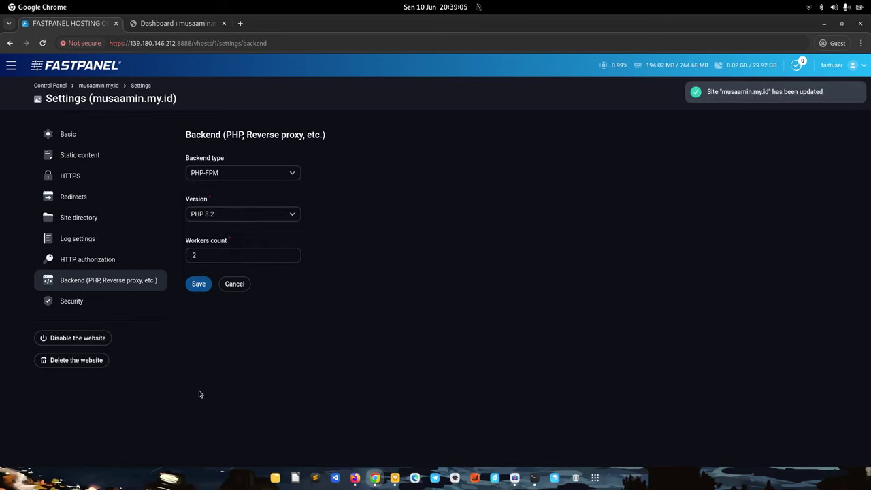
- Reload the WordPress Dashboard to confirm the PHP Update Recommended warning is gone
left_click(175, 23)
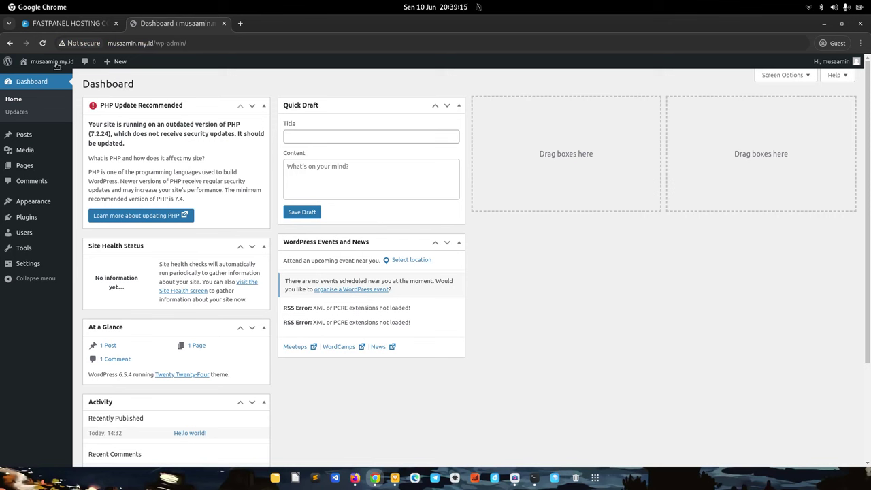
left_click(42, 43)
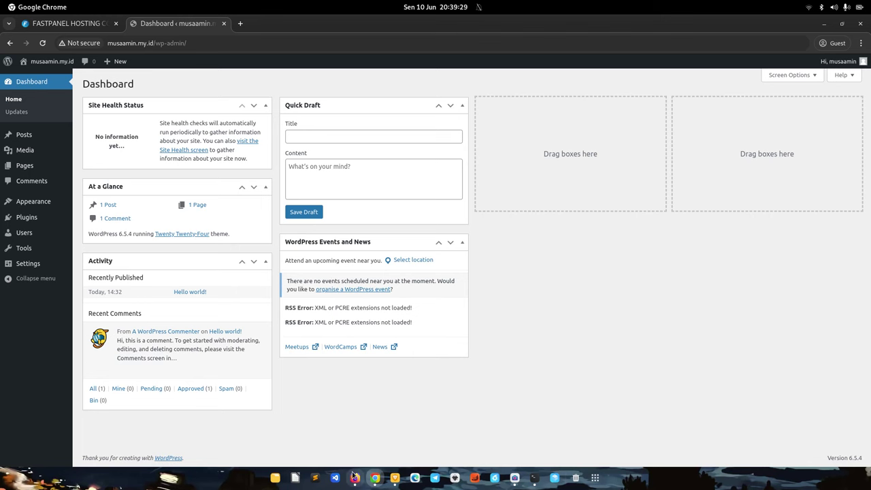
left_click(83, 26)
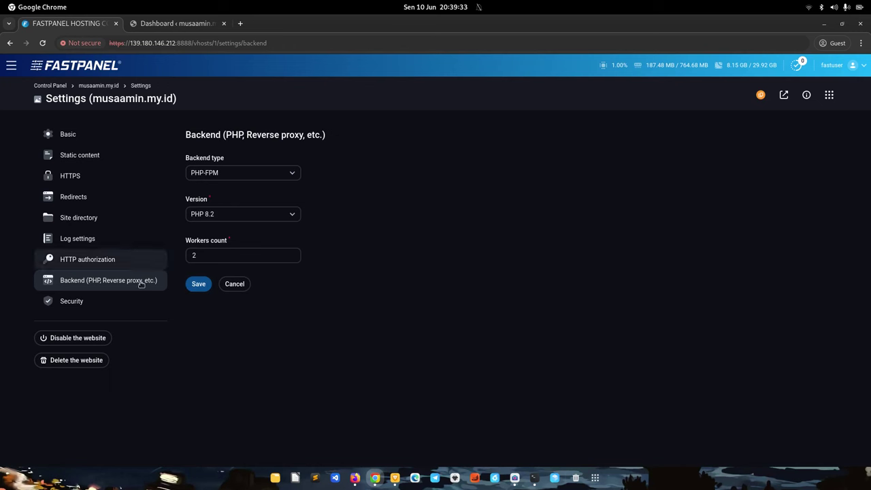
- Review the available SSL certificates in HTTPS settings without choosing one, then show Security settings
left_click(76, 180)
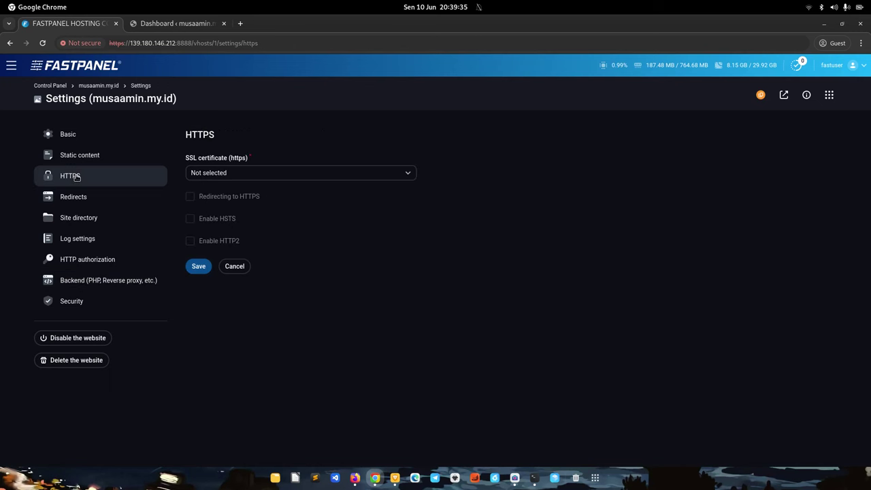
left_click(257, 176)
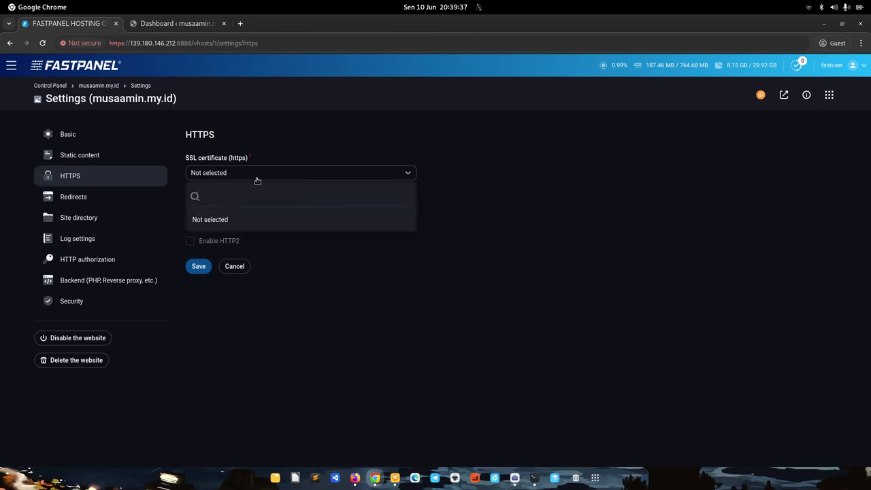
left_click(305, 287)
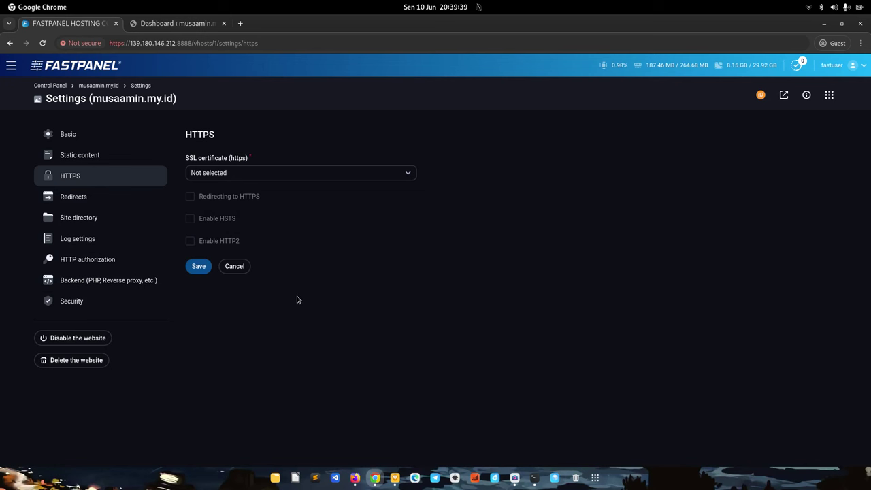
left_click(407, 174)
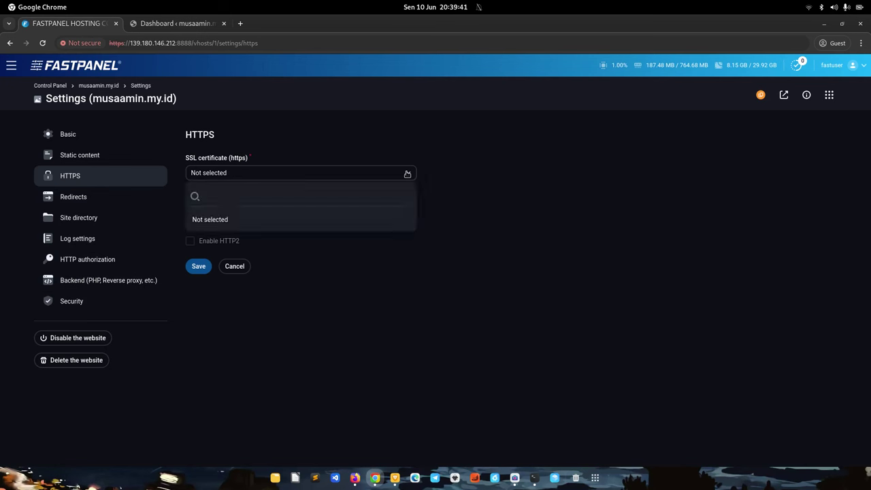
left_click(368, 284)
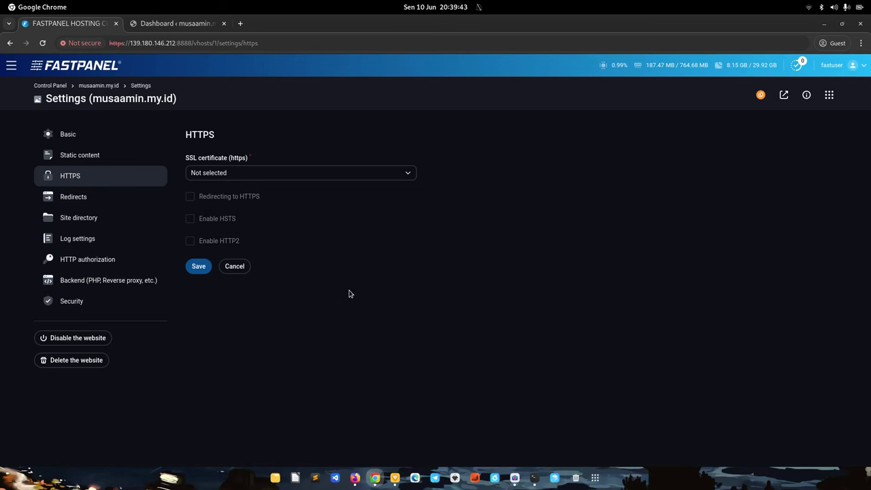
left_click(73, 299)
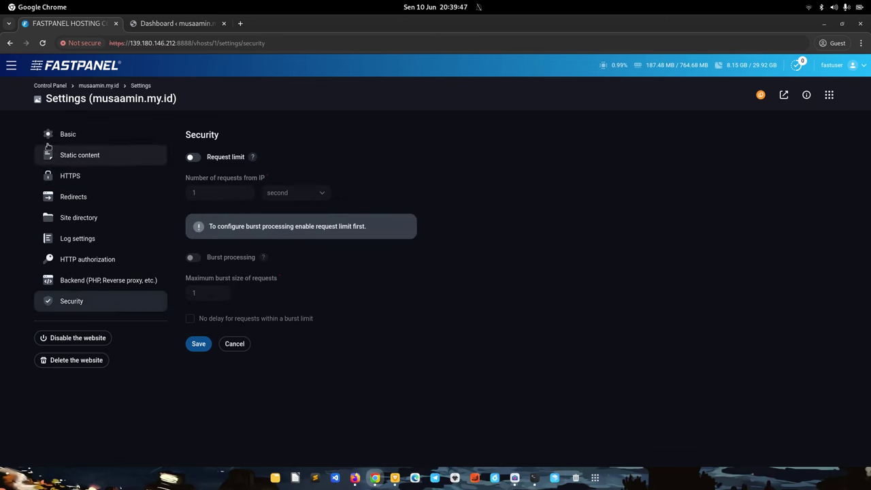
- Check the server Services list, open Basic settings, and expand Sites and Management
left_click(10, 65)
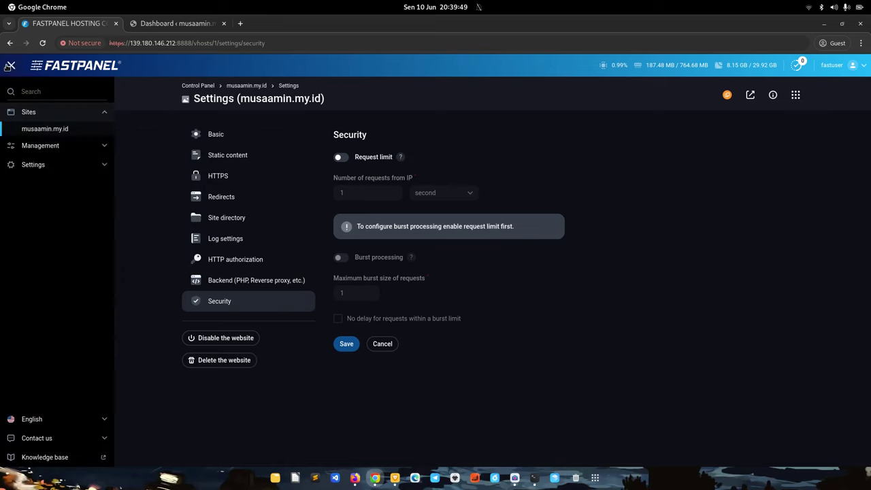
left_click(44, 165)
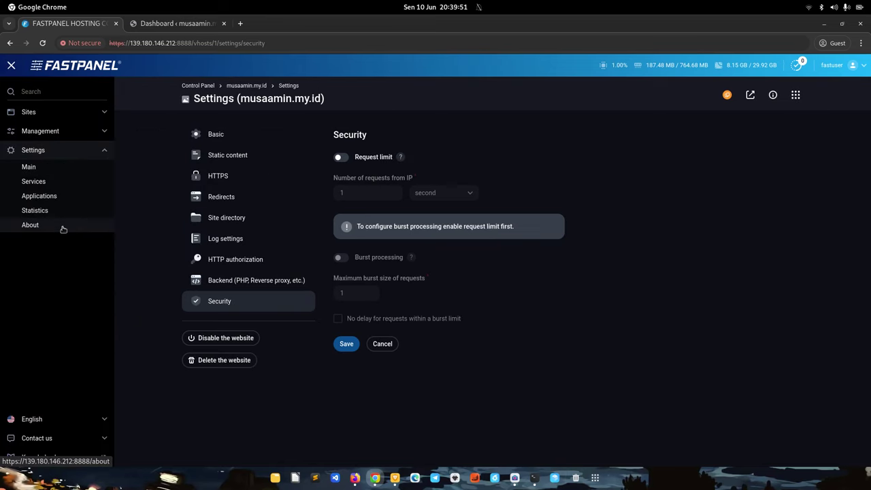
left_click(55, 185)
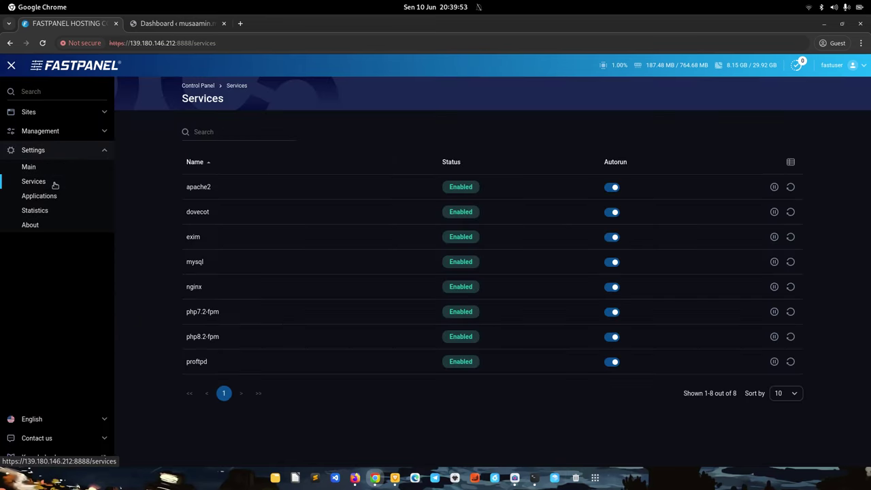
left_click(62, 174)
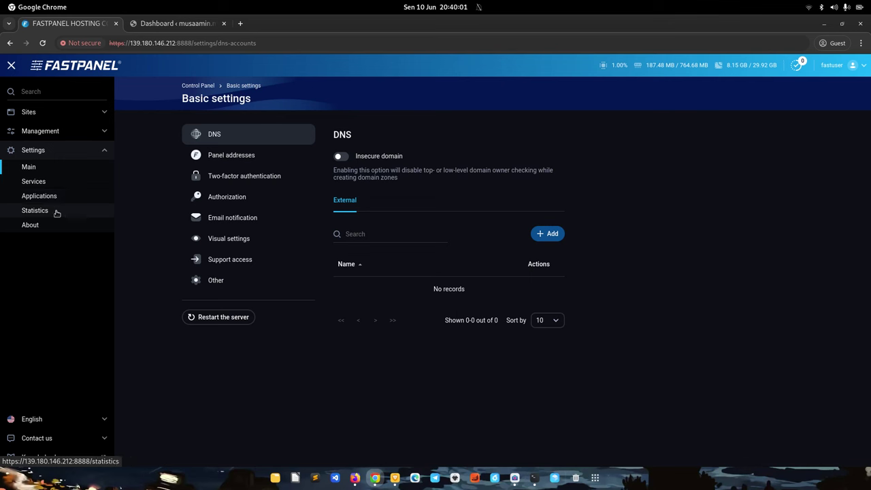
left_click(68, 115)
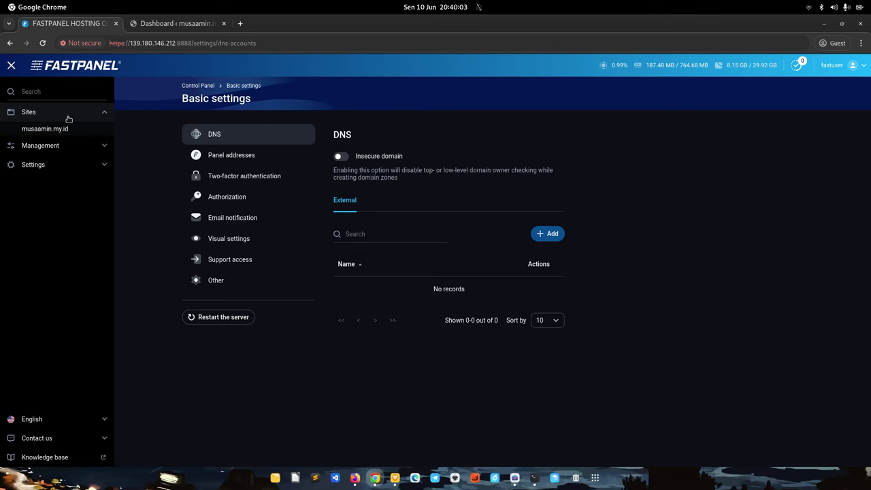
left_click(56, 144)
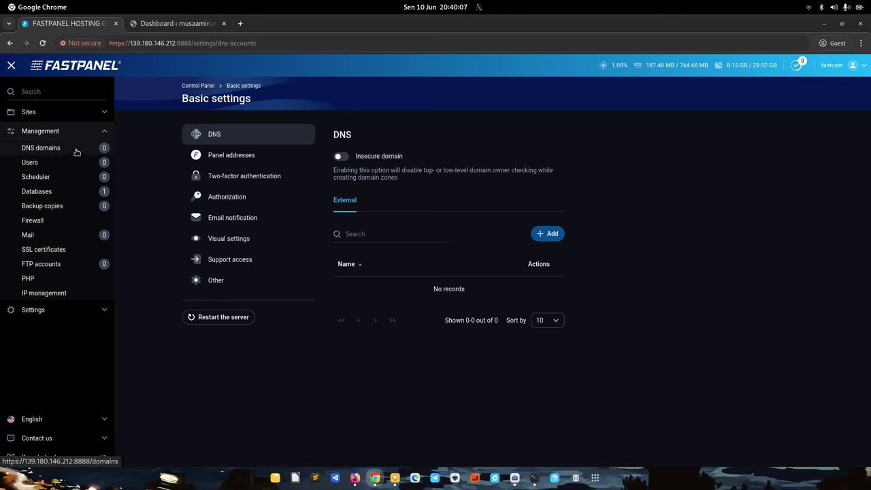
- Start a new Let's Encrypt certificate for musaamin.my.id using the Wildcard option
left_click(60, 249)
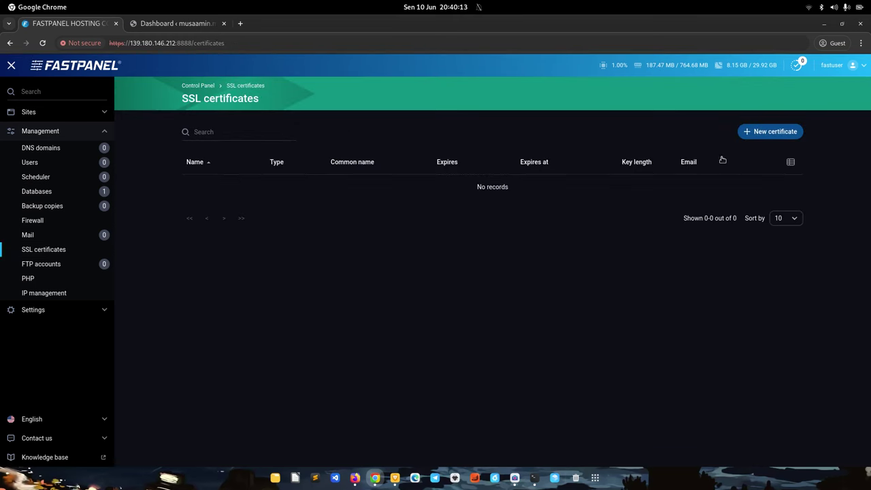
left_click(758, 134)
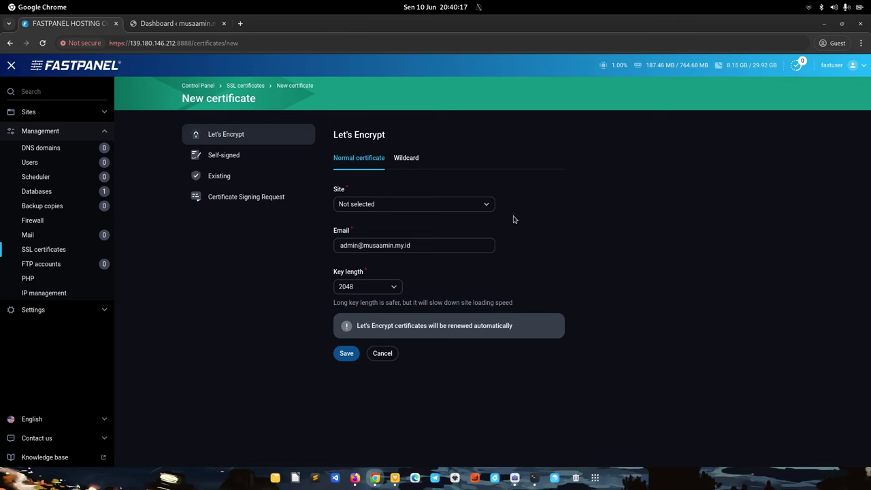
left_click(477, 208)
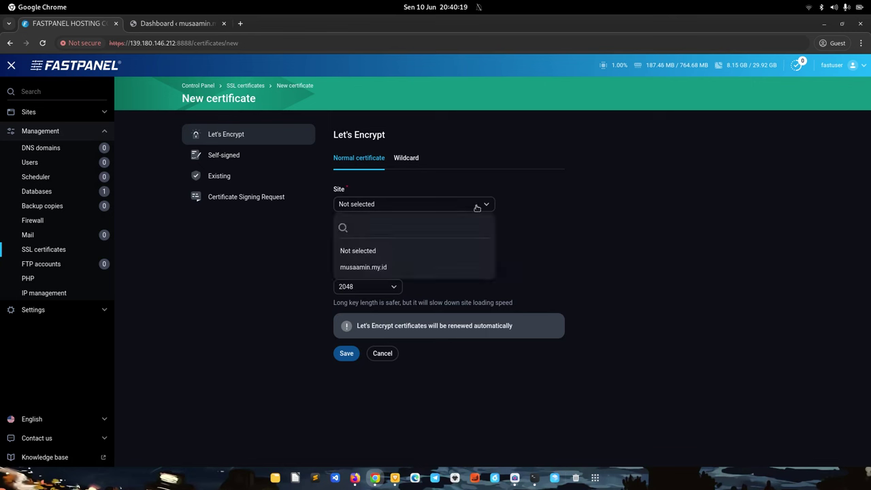
left_click(375, 270)
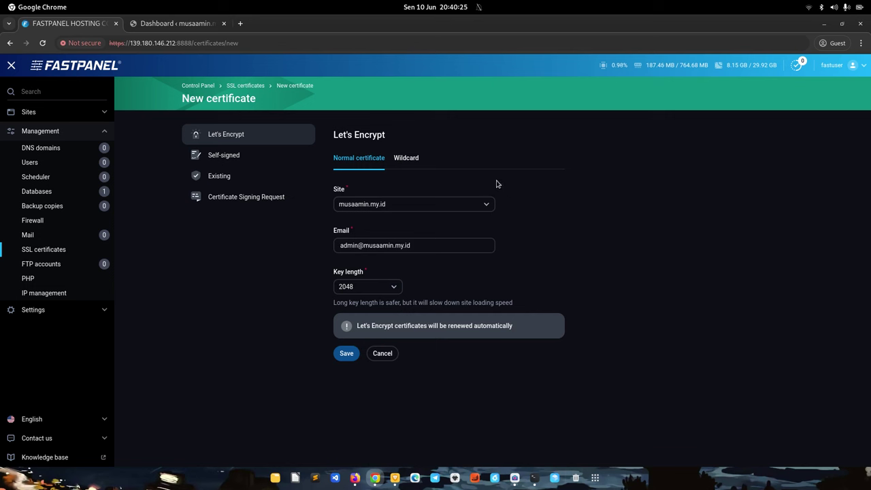
left_click(418, 162)
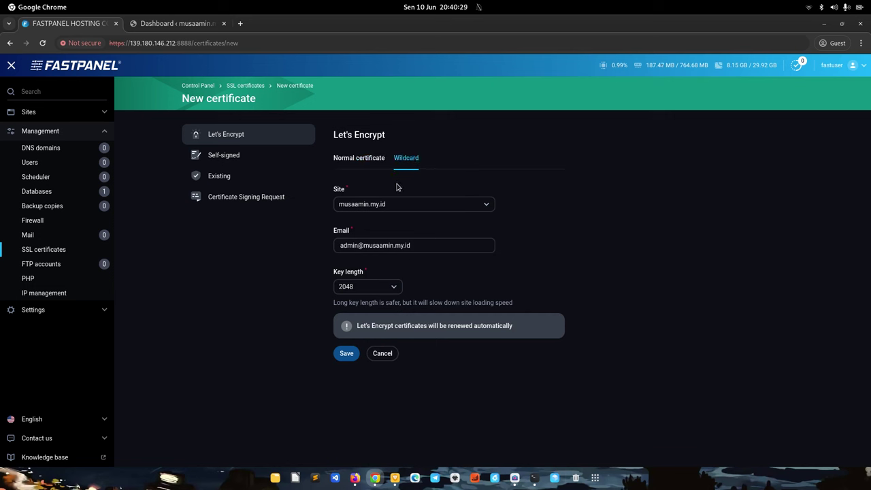
left_click(370, 161)
left_click(405, 162)
left_click(396, 204)
left_click(396, 204)
- Submit the wildcard certificate request and review its DNS TXT verification records
left_click(346, 353)
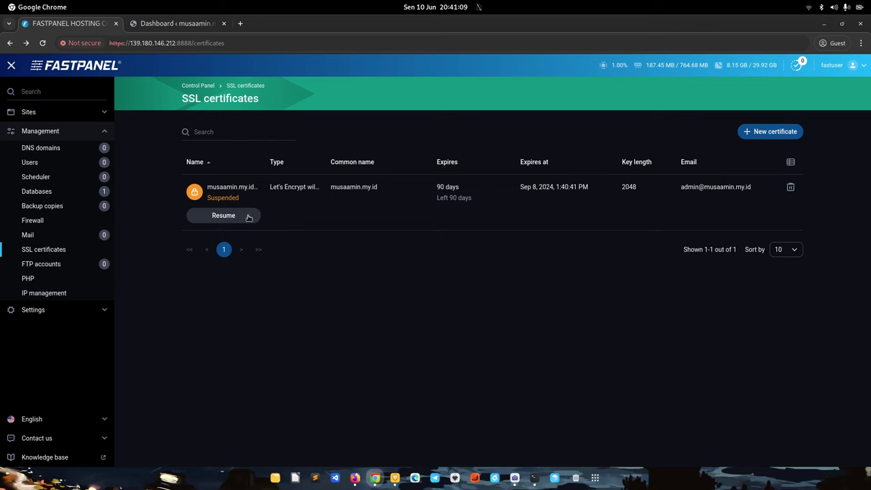
left_click(249, 216)
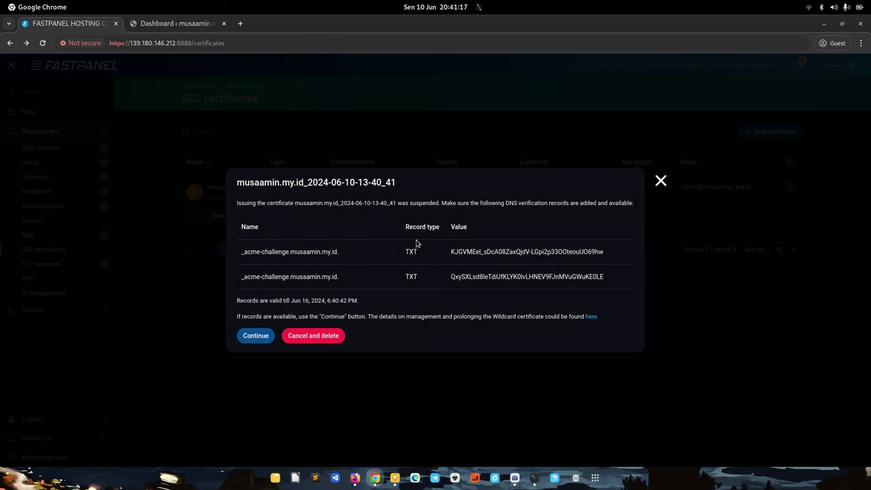
left_click(660, 182)
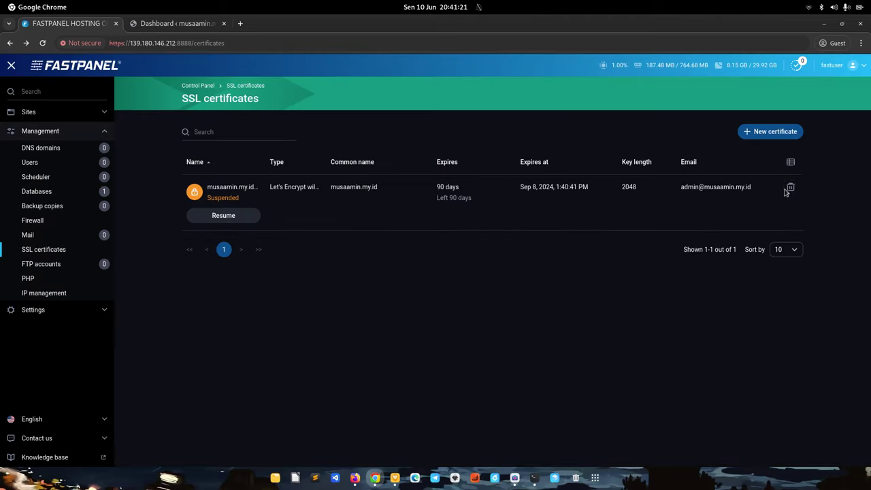
- Delete the suspended wildcard certificate, entering the on-screen confirmation code
left_click(790, 187)
left_click(338, 272)
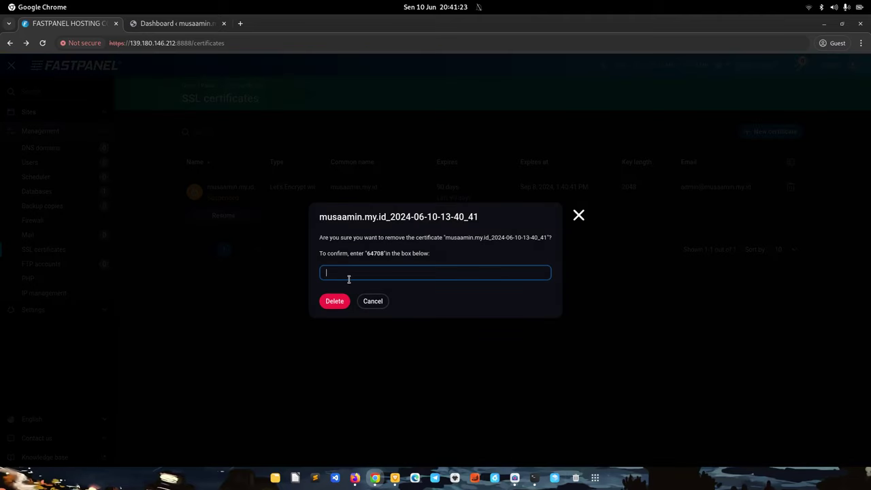
type("64")
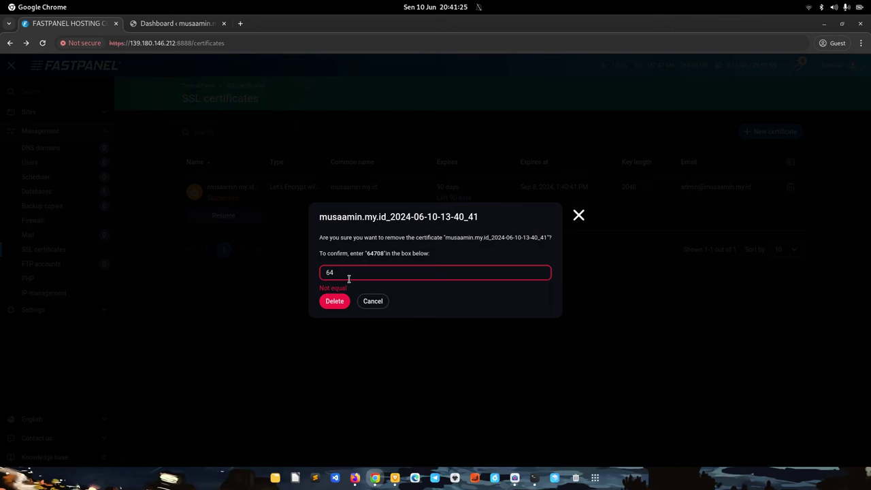
type("708")
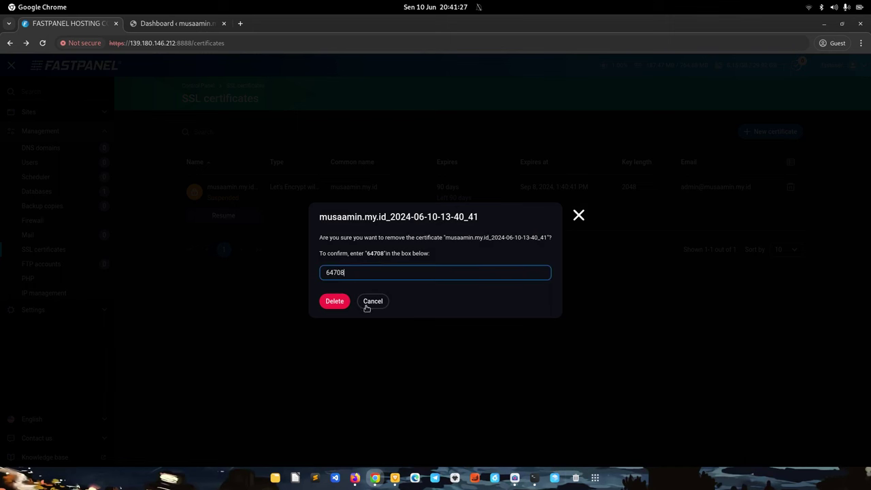
left_click(333, 301)
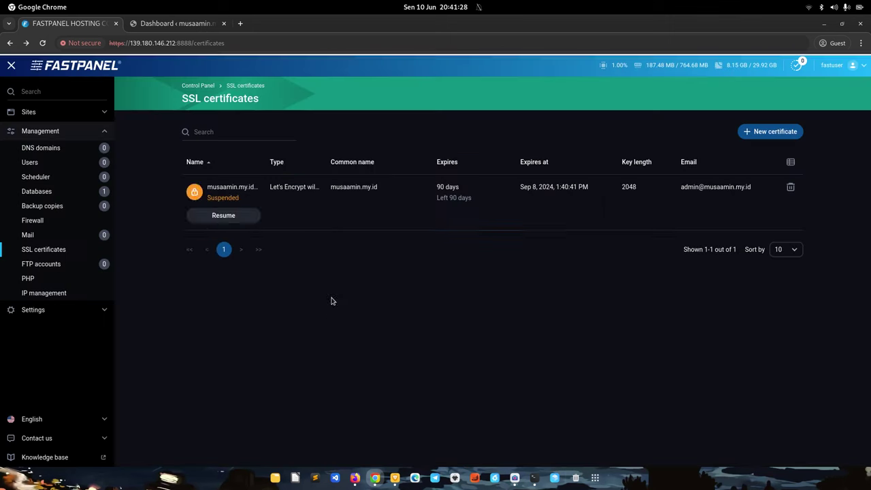
- Request a Normal Let's Encrypt certificate for the musaamin.my.id site and save it
left_click(756, 131)
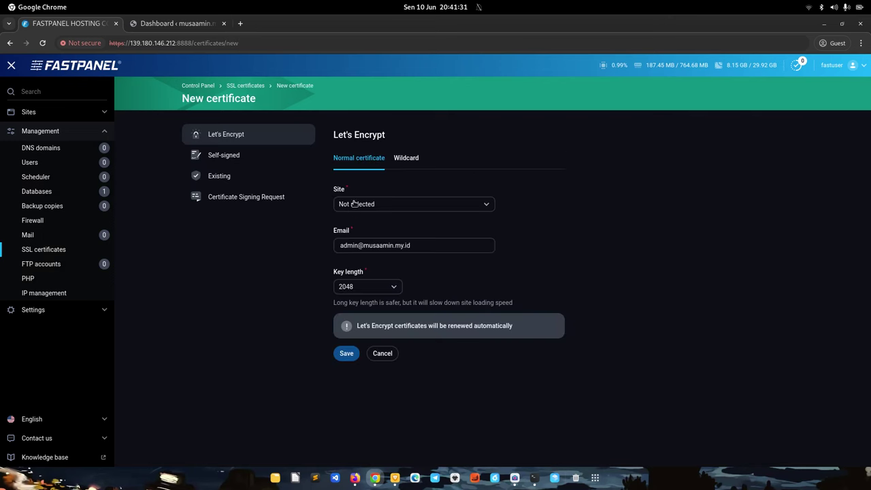
left_click(379, 206)
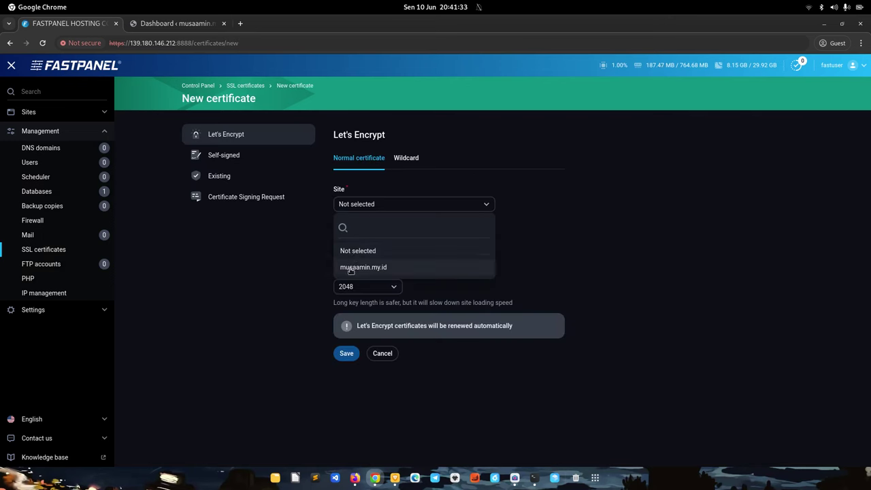
left_click(351, 268)
left_click(346, 353)
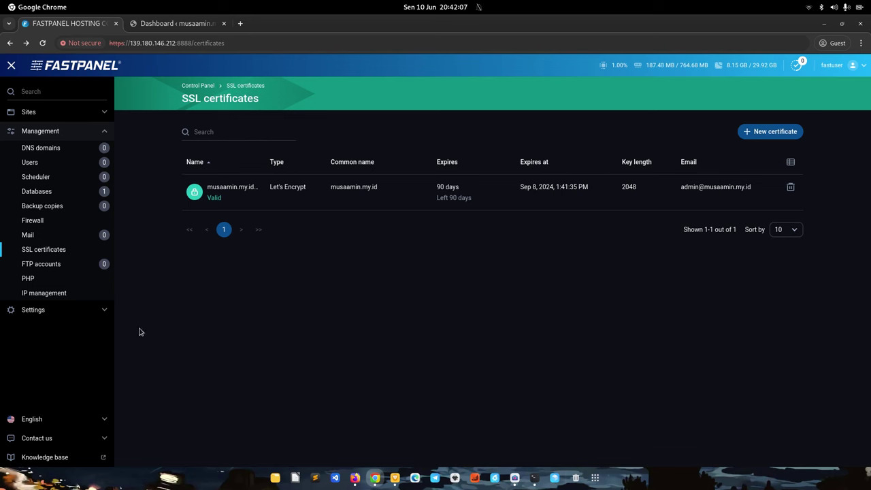
- Go to the HTTPS settings of the musaamin.my.id site
left_click(75, 112)
left_click(55, 130)
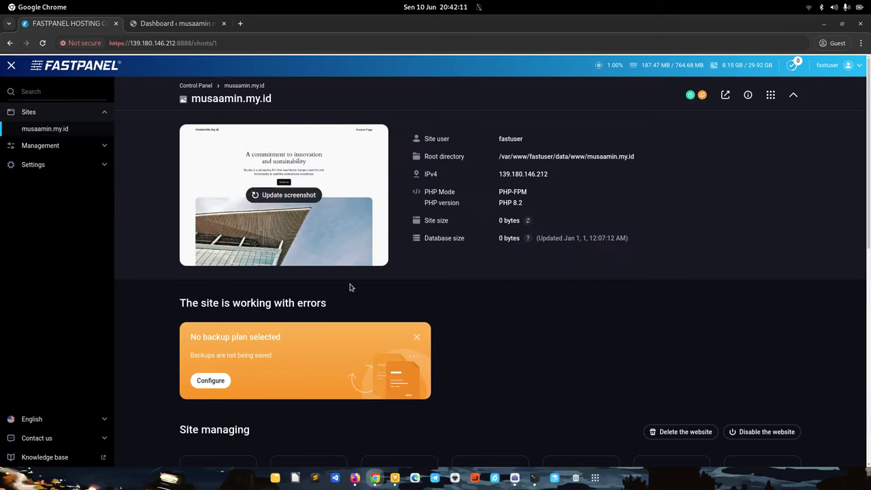
scroll(483, 204, "down", 3)
scroll(484, 204, "down", 1)
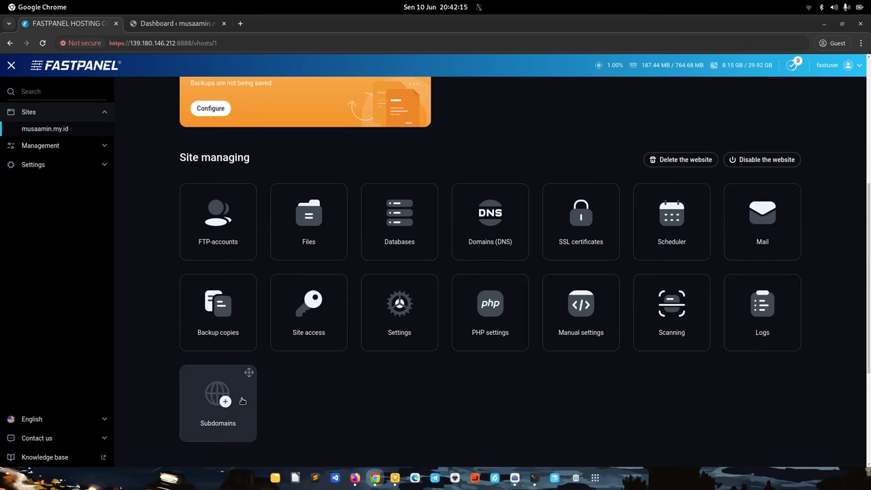
scroll(360, 402, "down", 1)
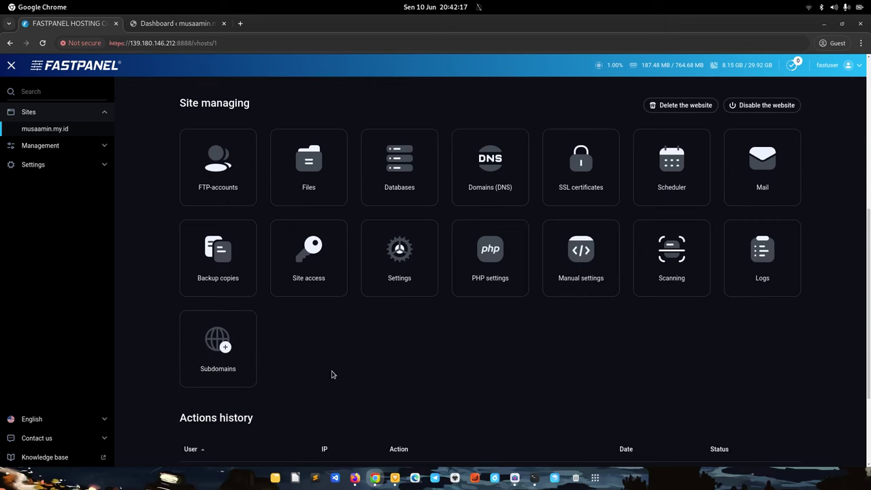
left_click(429, 227)
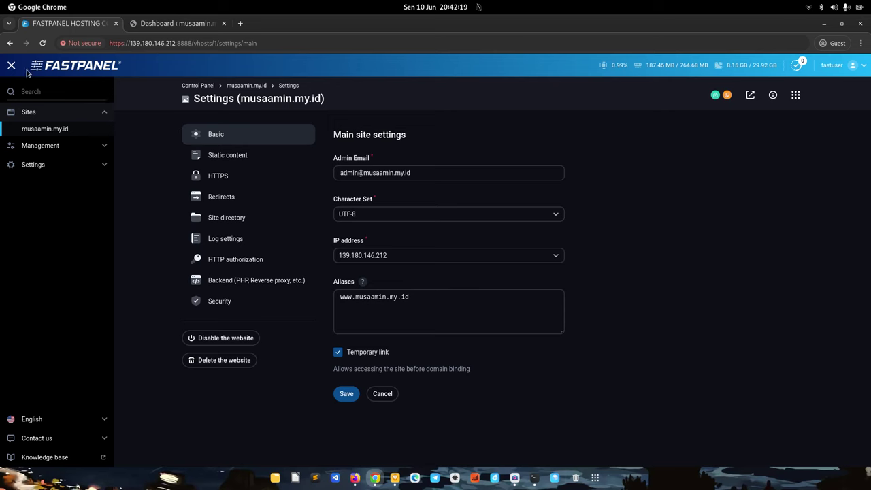
left_click(10, 66)
left_click(81, 181)
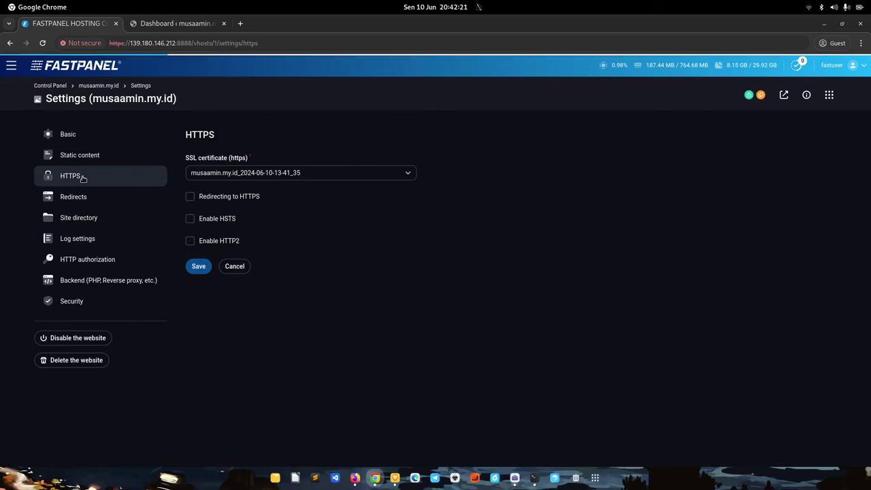
- Keep the new certificate, enable HTTPS redirect, HSTS and HTTP2, and save
left_click(317, 174)
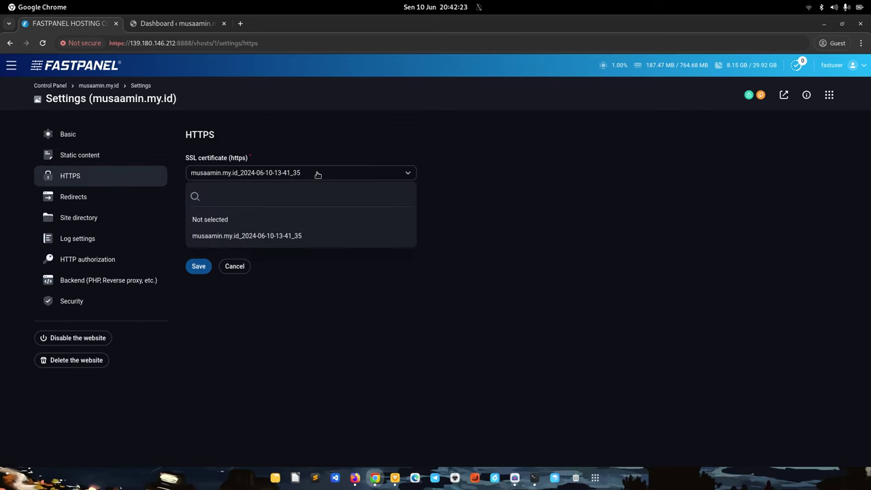
left_click(317, 174)
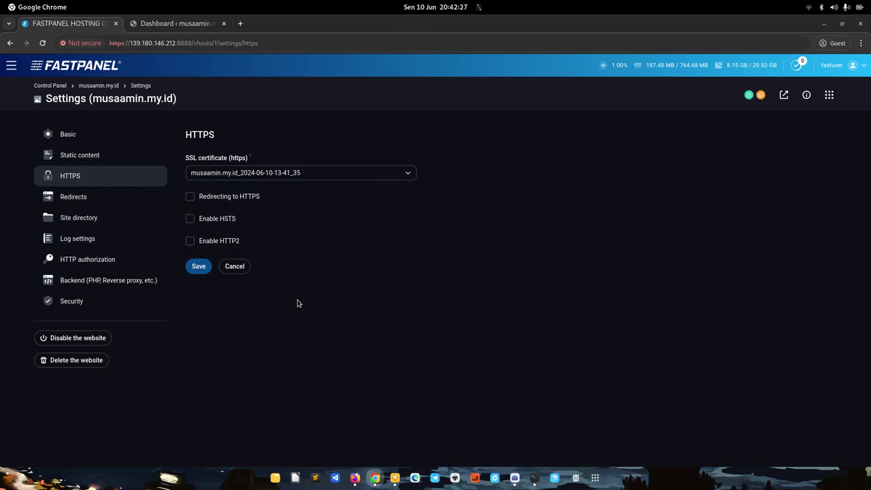
left_click(240, 198)
left_click(233, 219)
left_click(227, 242)
left_click(198, 268)
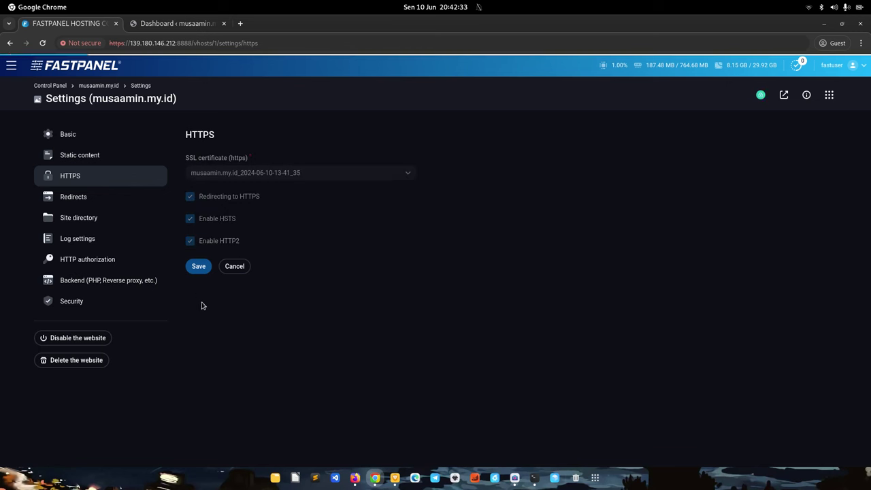
left_click(187, 26)
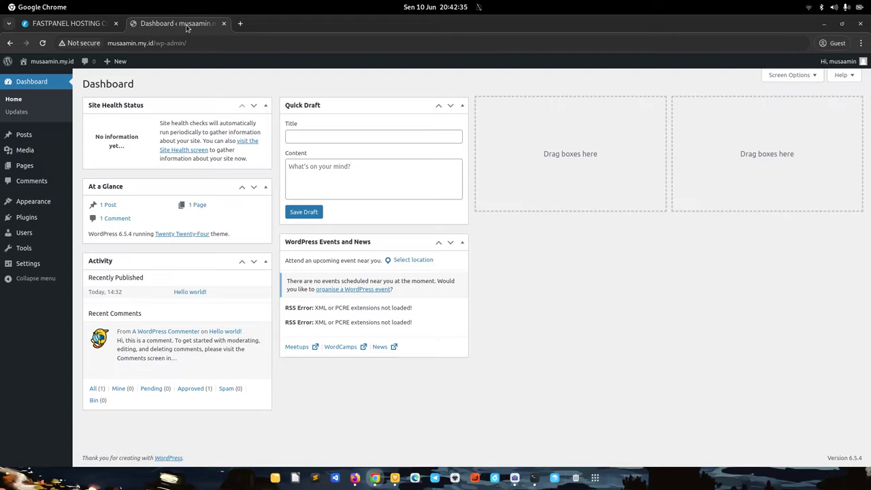
- Reload WordPress over HTTPS, check the padlock info, and log back in with the admin password
left_click(43, 44)
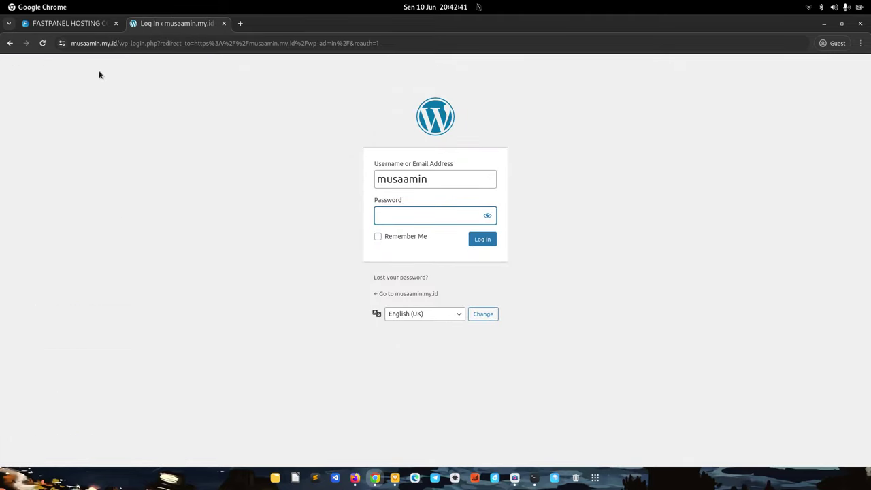
left_click(62, 44)
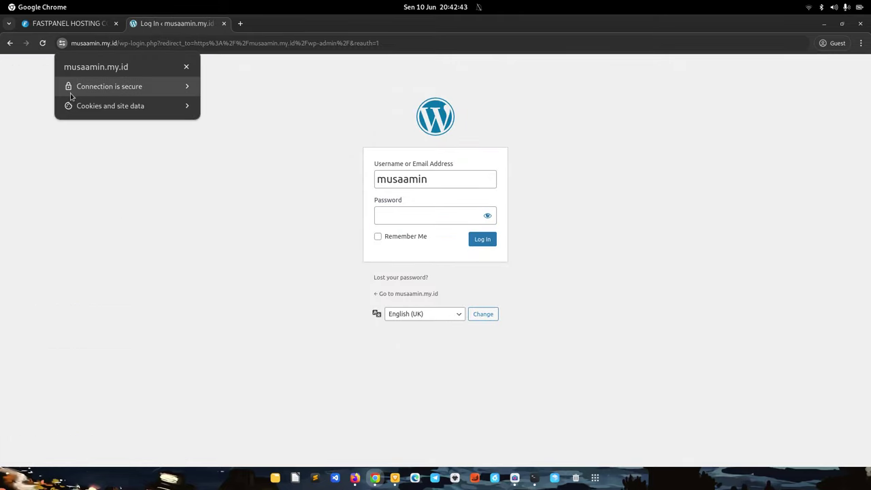
left_click(425, 217)
left_click(423, 214)
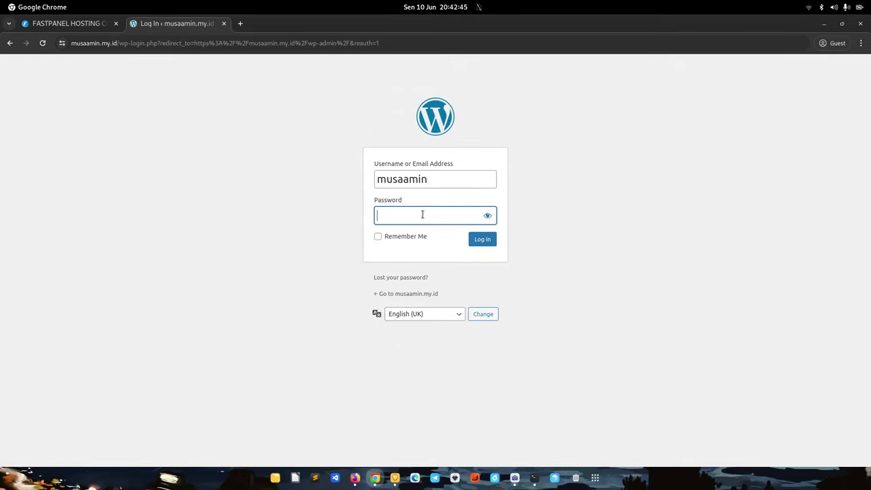
type("••••••••••••••")
key("Return")
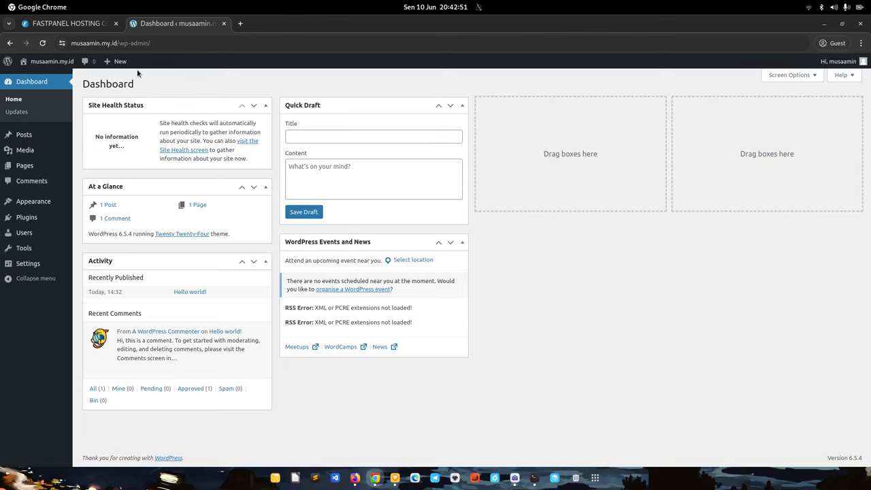
mouse_move(44, 268)
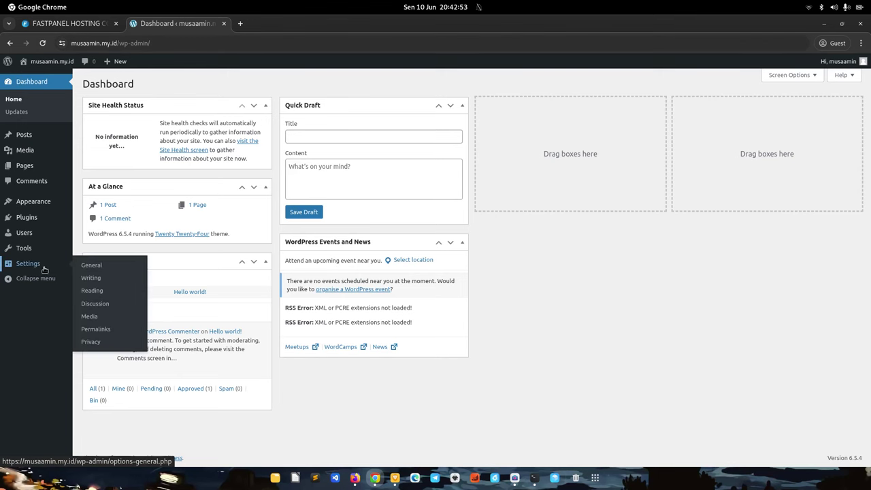
- Set the permalink structure to Post name and save the changes
left_click(96, 329)
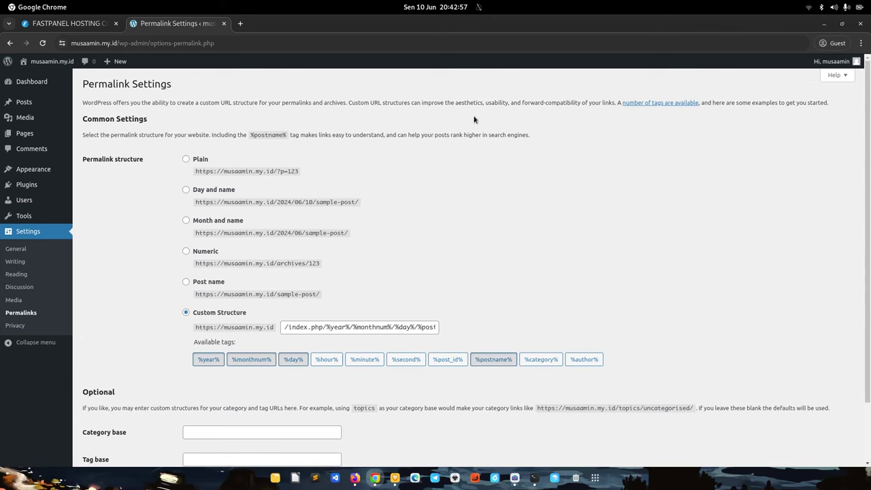
scroll(475, 119, "down", 2)
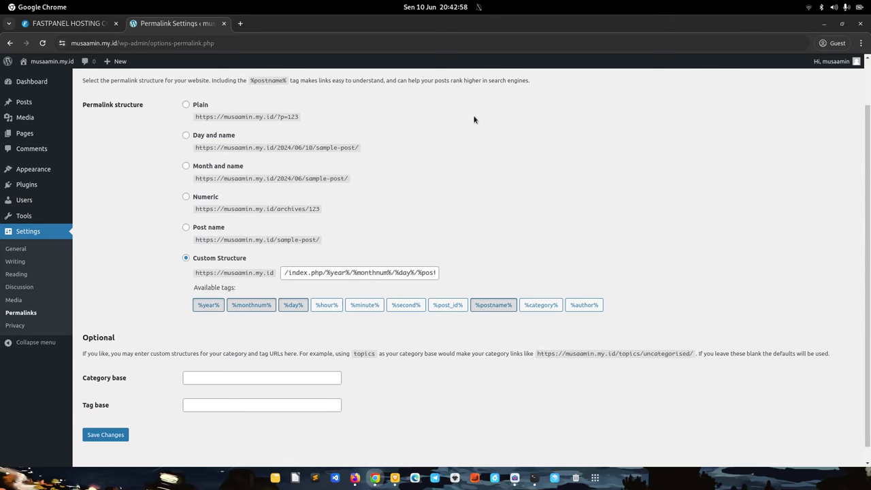
left_click(218, 231)
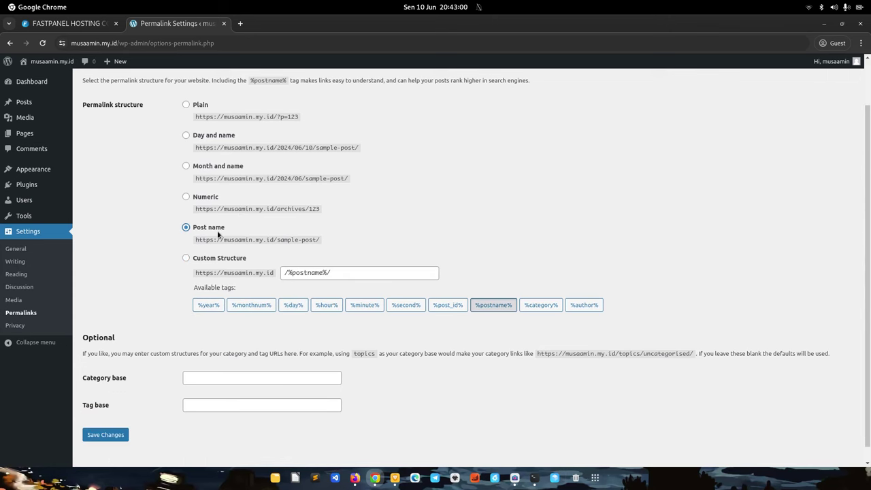
left_click(105, 435)
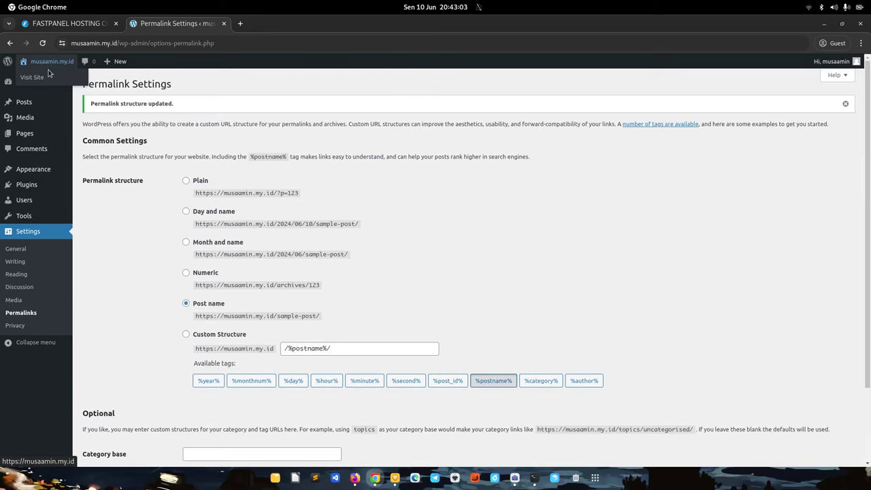
- Open the Hello world! post on the live site to confirm its /hello-world/ URL
left_click(32, 77)
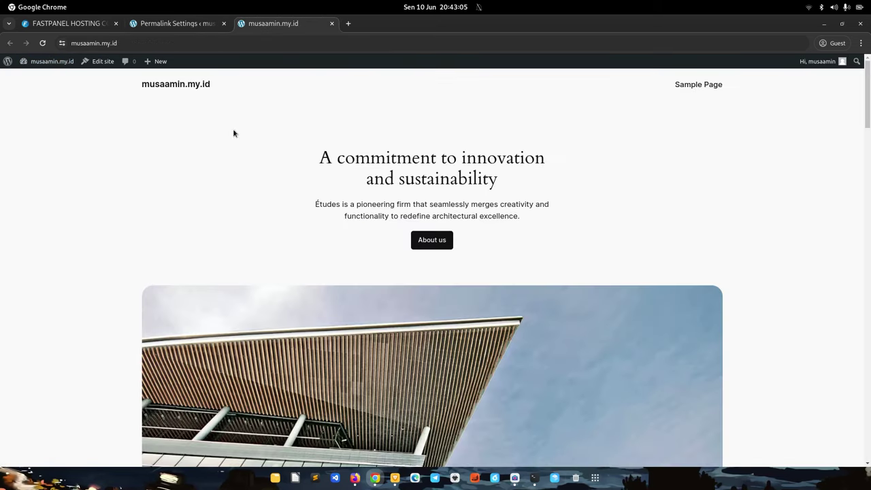
scroll(140, 229, "down", 10)
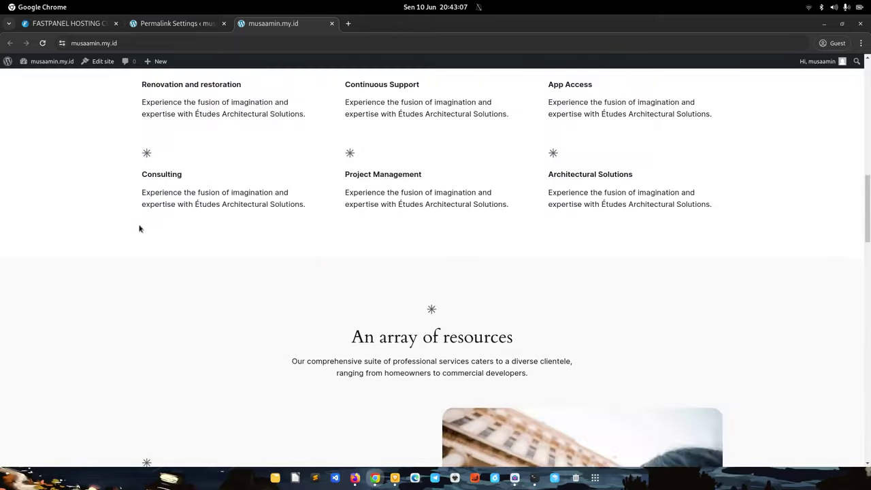
scroll(140, 228, "down", 15)
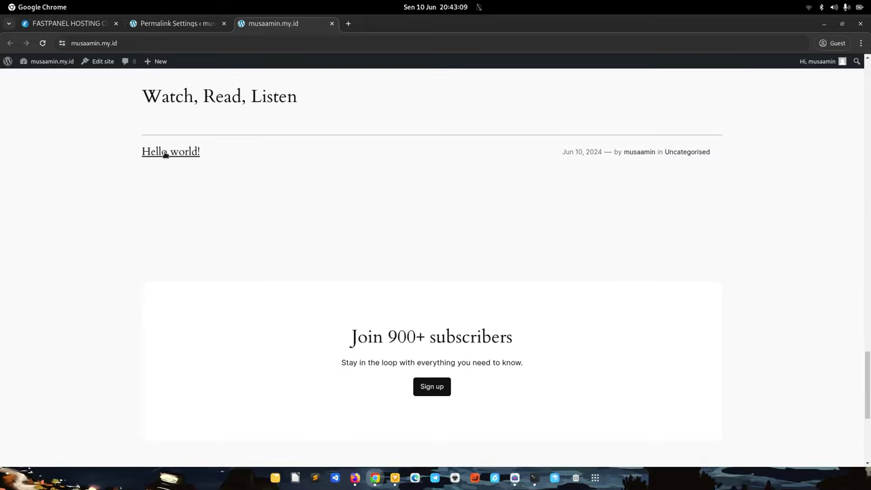
left_click(165, 154)
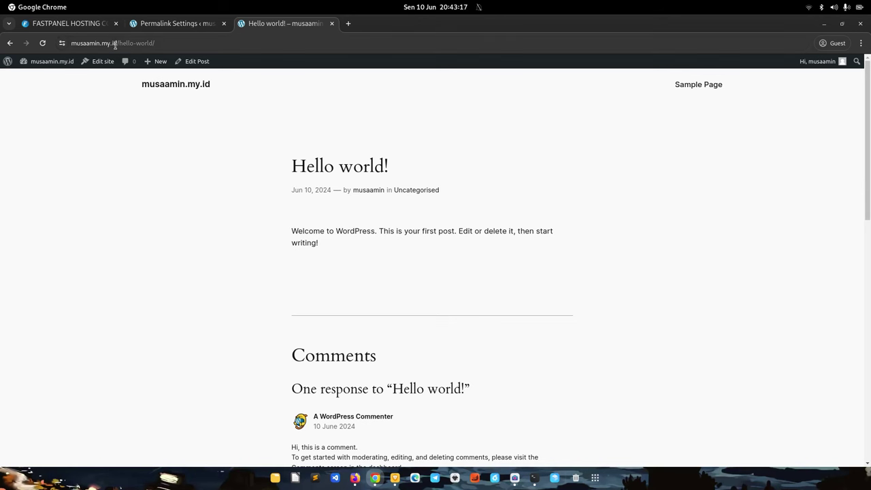
left_click(177, 24)
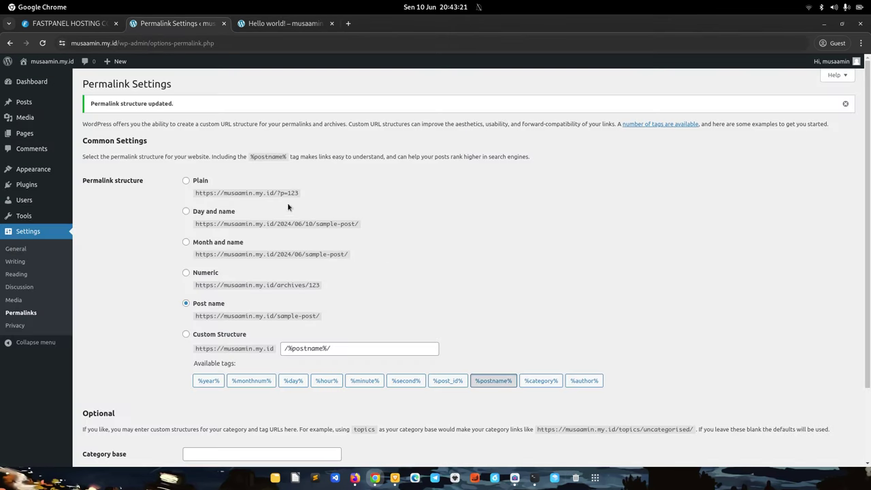
- Delete the Twenty Twenty-Two theme from its Theme Details and confirm with OK
mouse_move(55, 169)
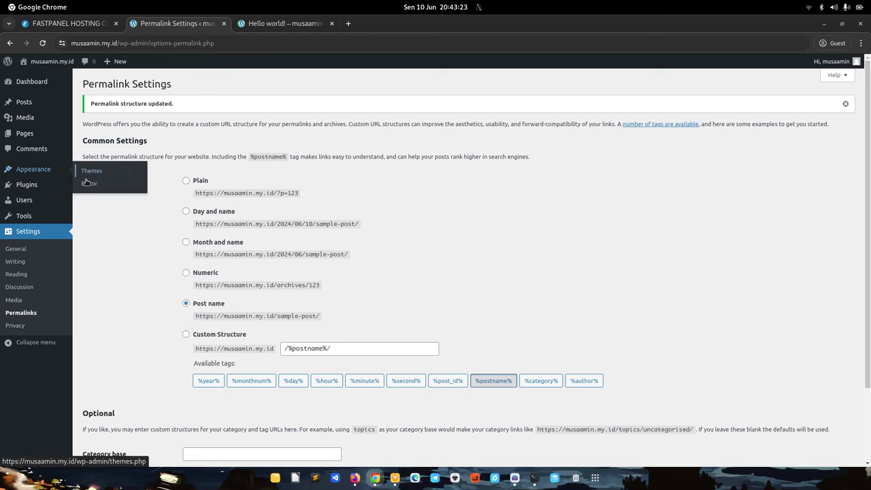
left_click(94, 174)
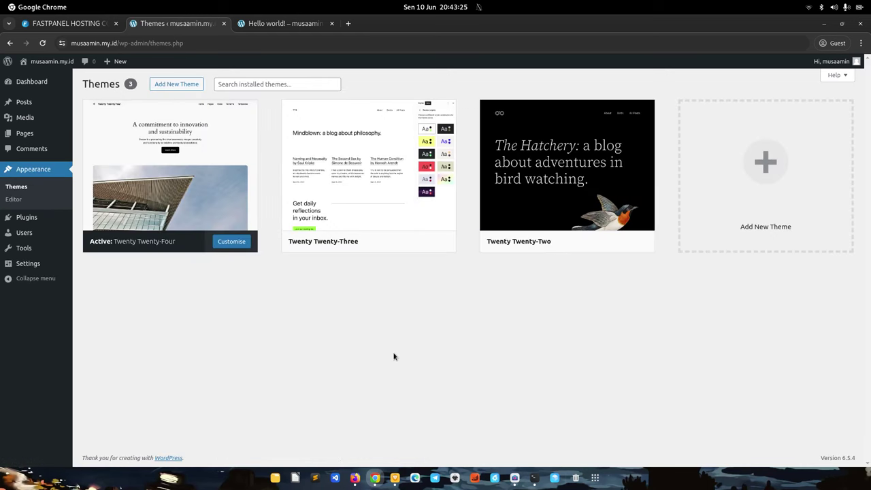
mouse_move(584, 198)
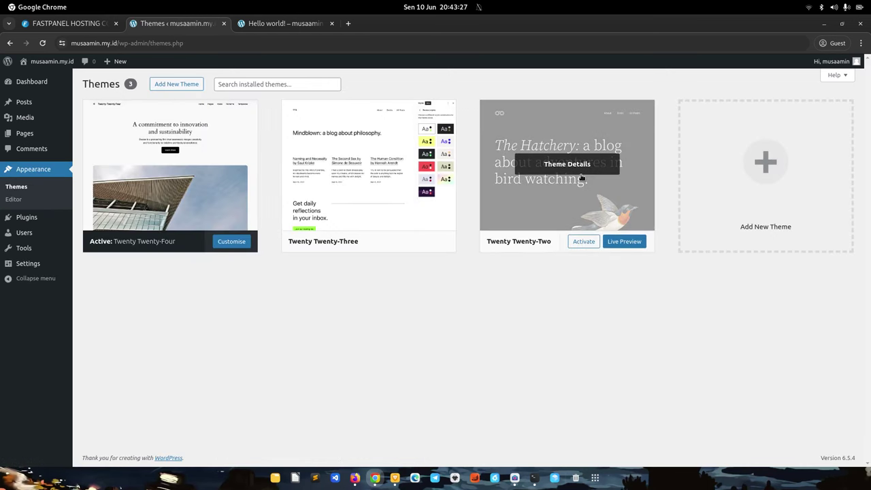
left_click(583, 167)
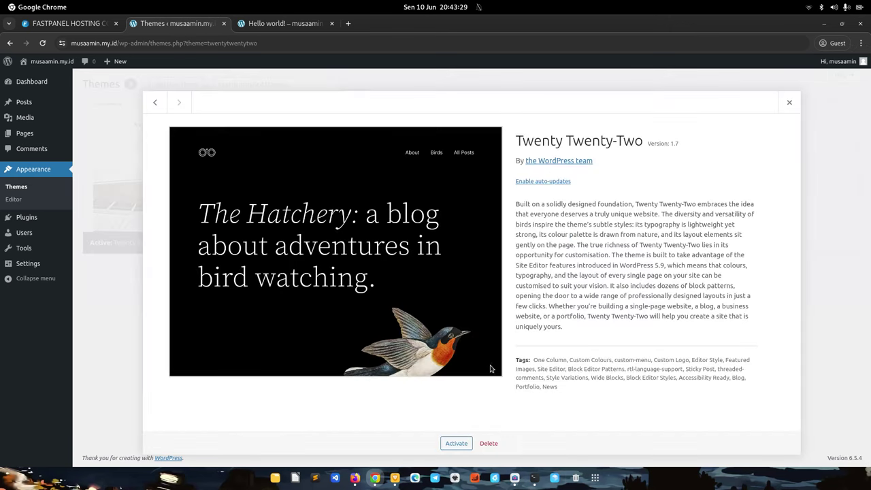
left_click(487, 445)
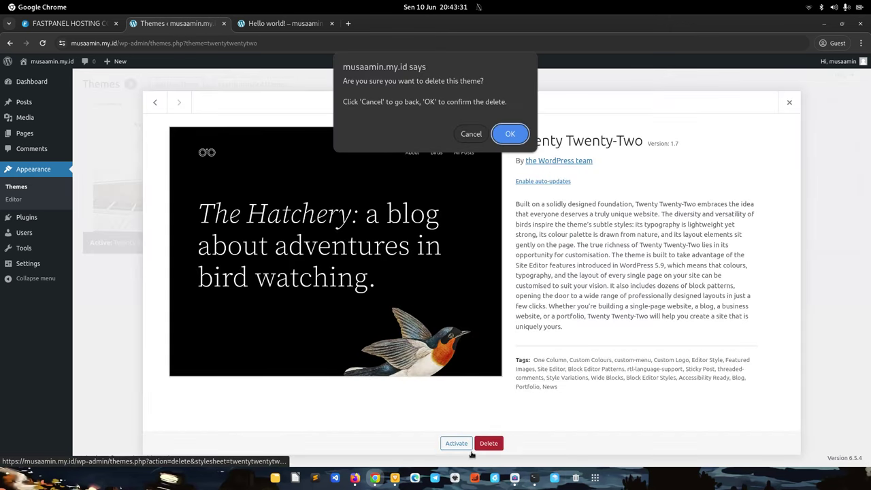
left_click(513, 139)
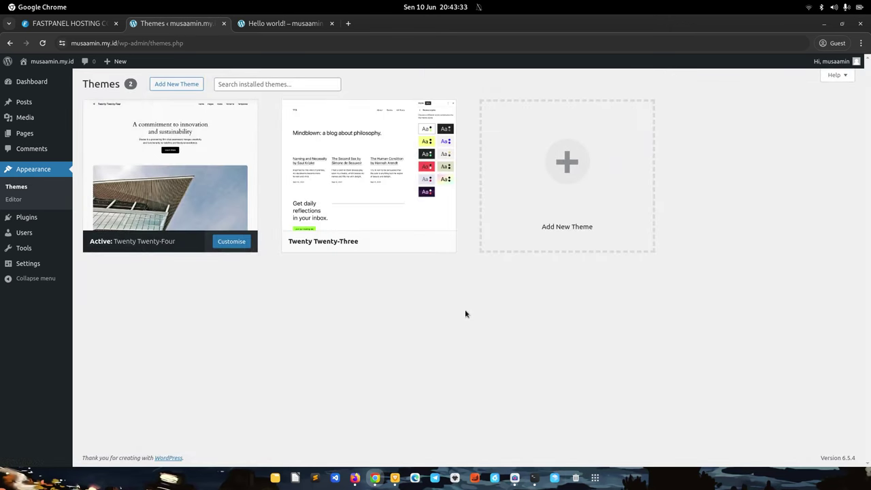
left_click(176, 85)
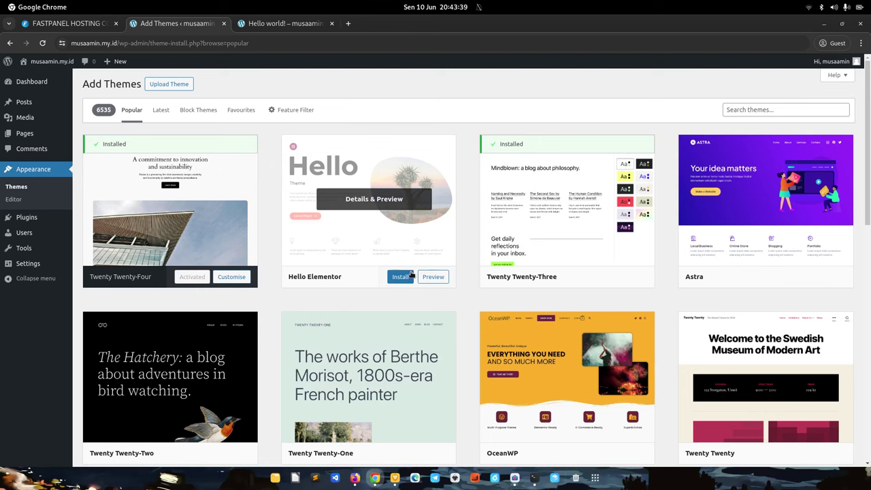
- Install Hello Elementor, return to the installed themes list, and close the Hello world! tab
left_click(400, 276)
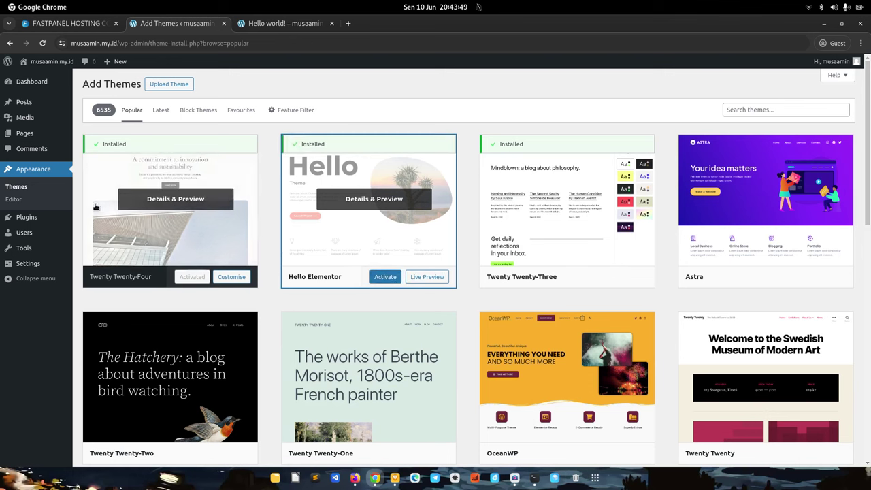
left_click(49, 192)
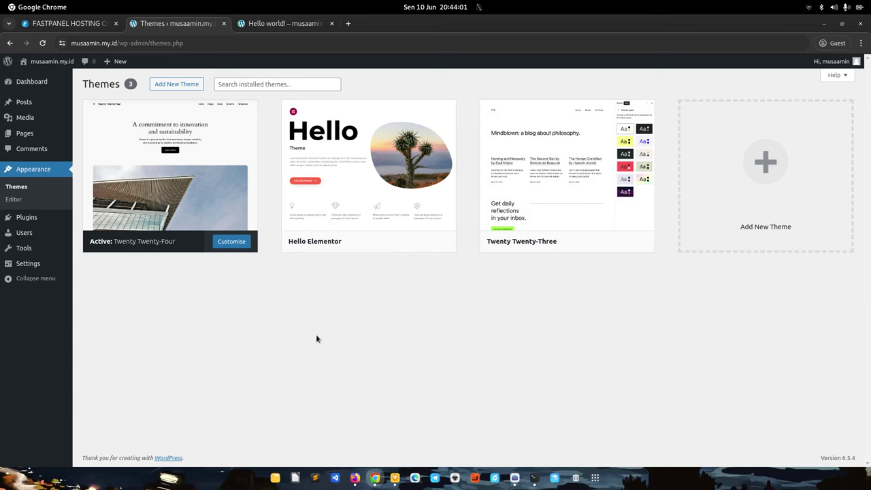
mouse_move(356, 141)
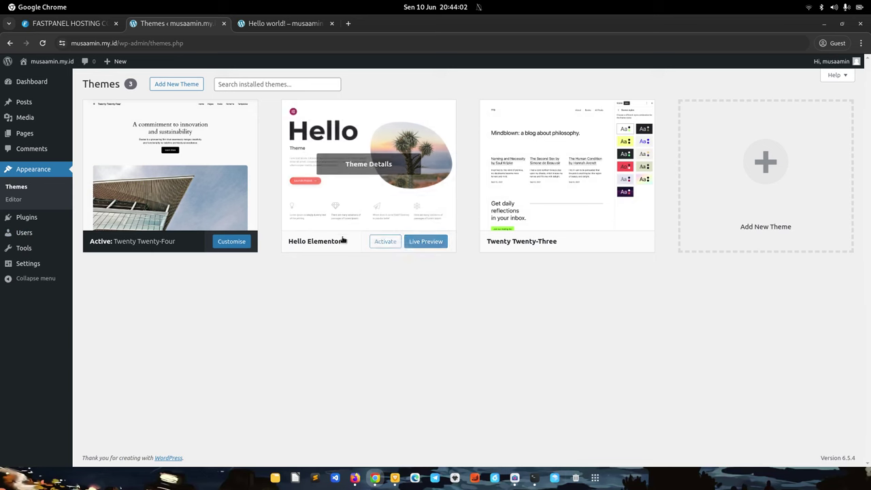
left_click(303, 23)
left_click(331, 23)
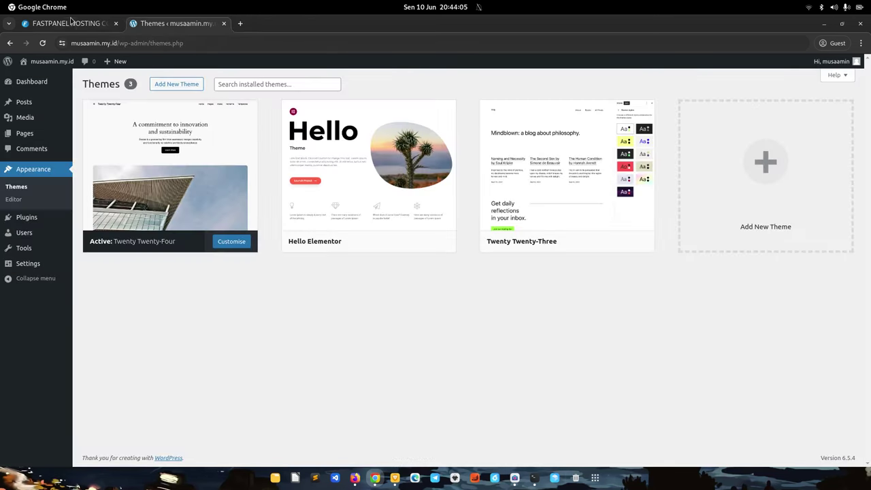
- Open the musaamin.my.id file manager in FASTPANEL and right-click wp-config.php for its actions
left_click(72, 24)
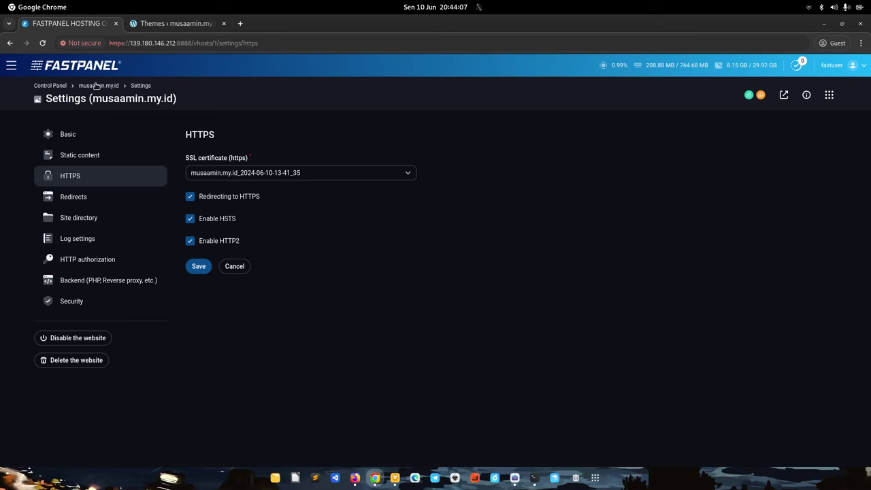
left_click(96, 85)
scroll(454, 160, "down", 4)
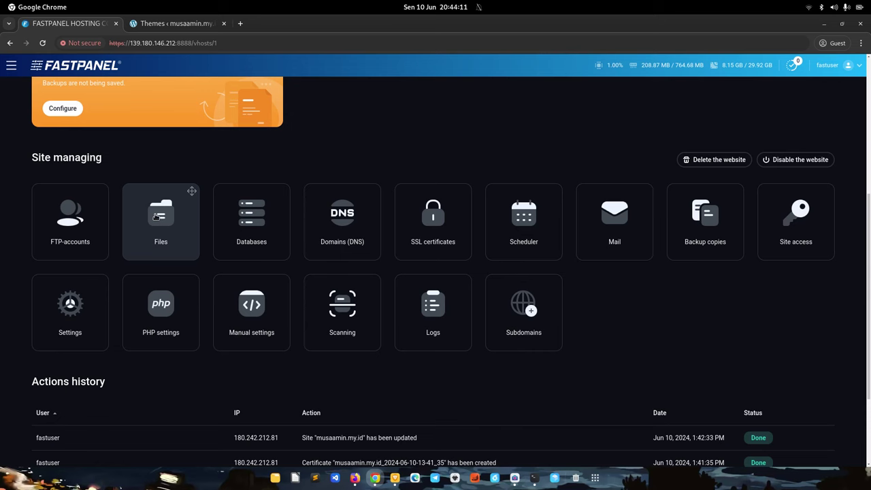
left_click(155, 217)
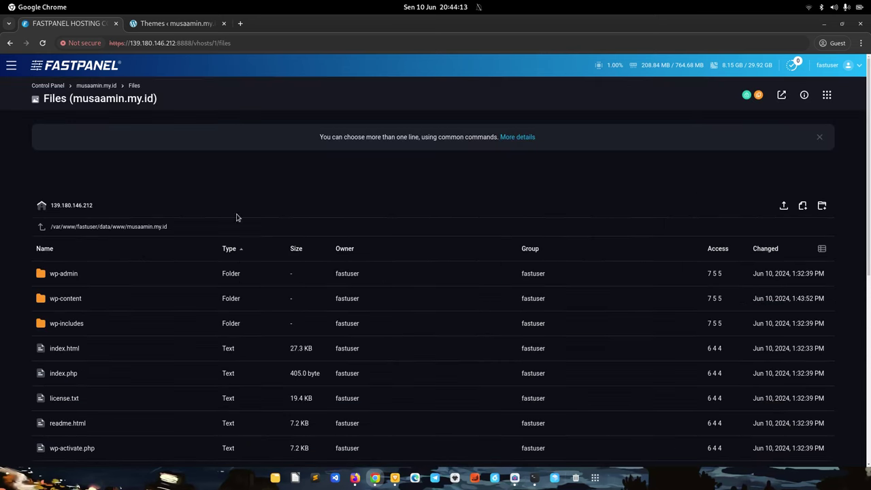
scroll(381, 296, "down", 4)
scroll(354, 363, "up", 4)
scroll(128, 366, "down", 3)
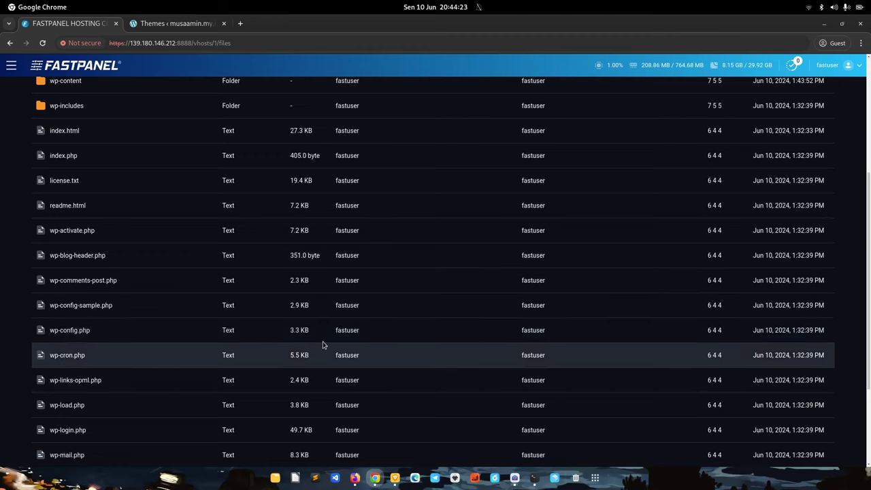
left_click(69, 335)
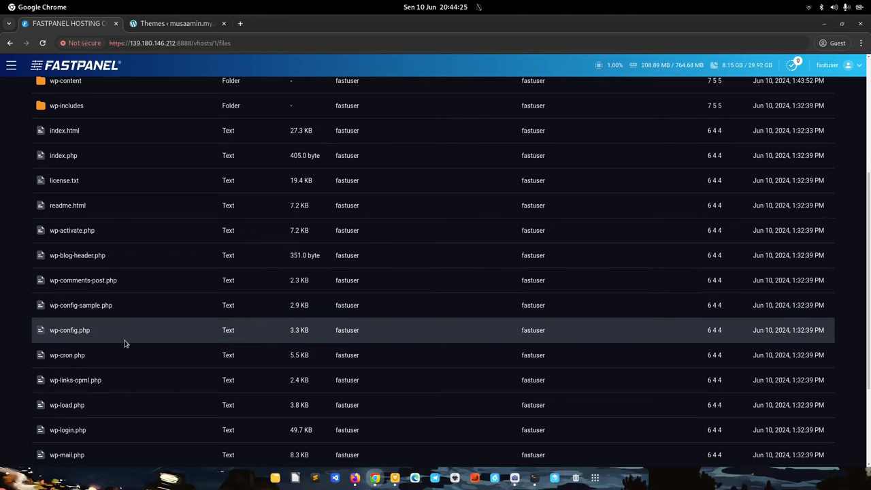
scroll(288, 330, "up", 3)
scroll(292, 313, "down", 4)
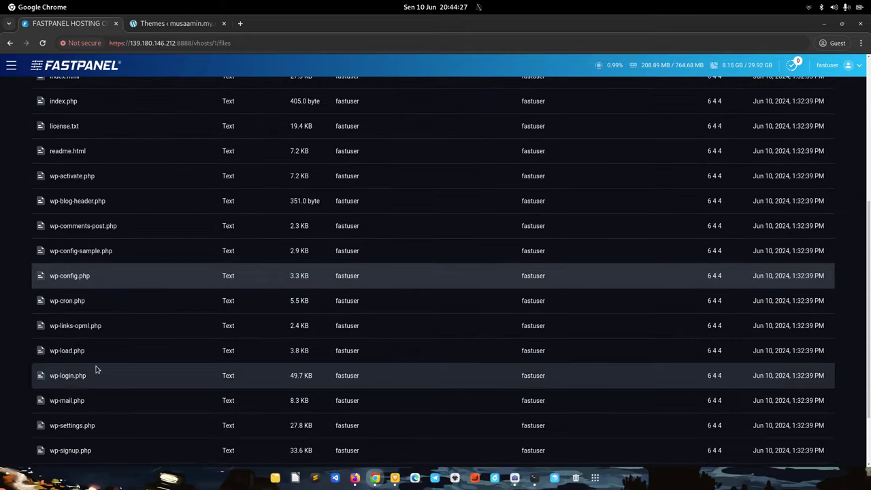
right_click(87, 277)
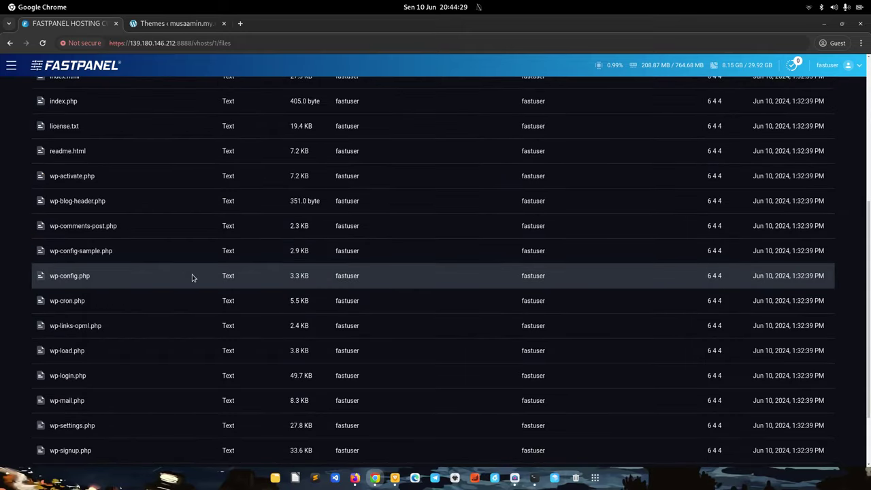
right_click(120, 274)
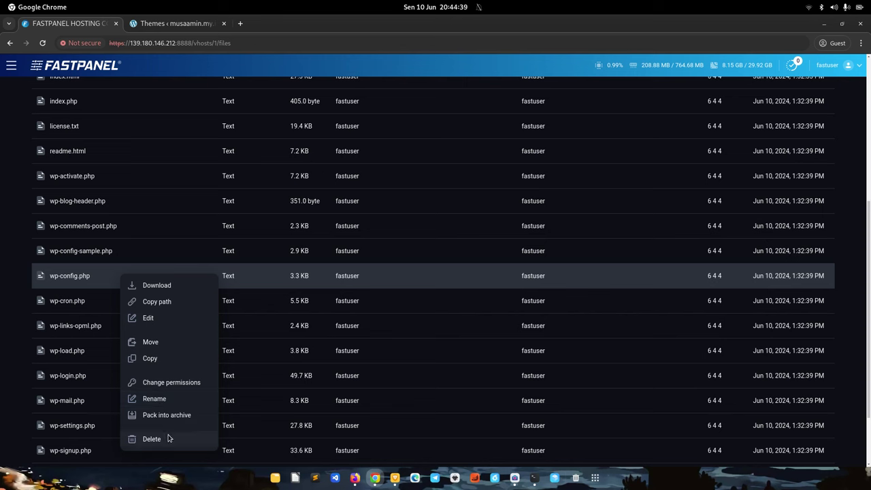
- Open wp-config.php in the editor, close it unchanged, and return to the musaamin.my.id site page
left_click(148, 319)
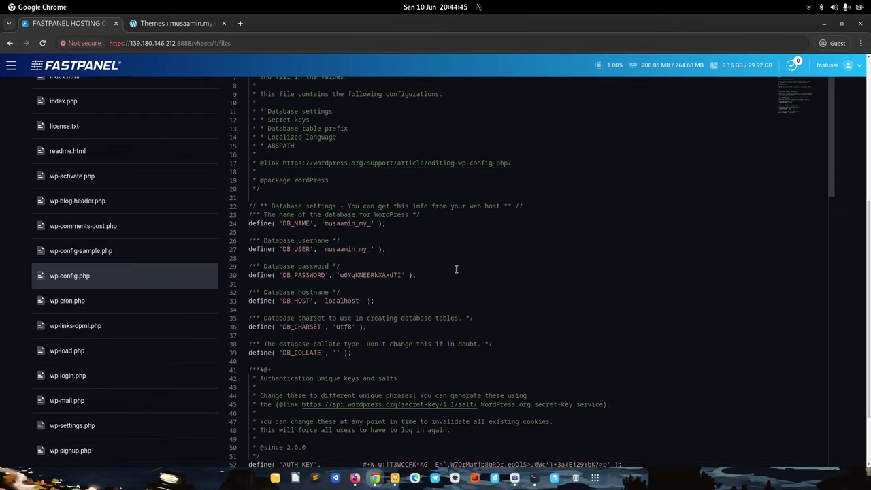
scroll(113, 291, "up", 3)
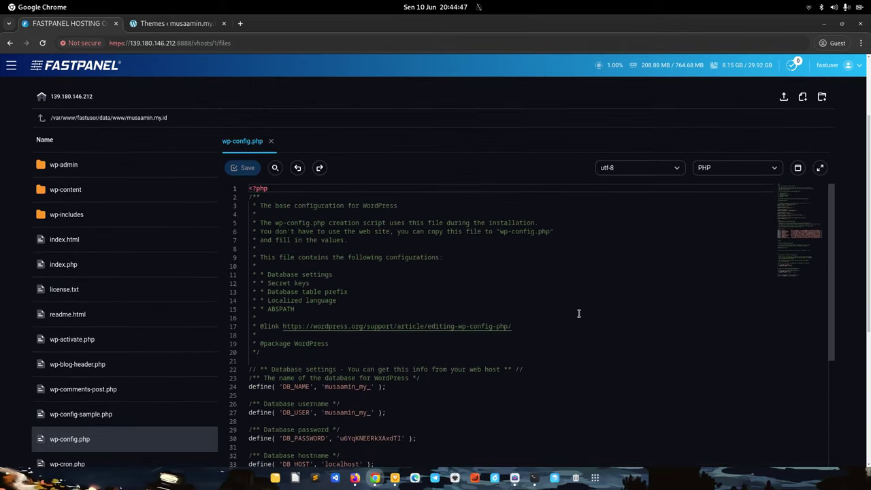
scroll(506, 385, "down", 8)
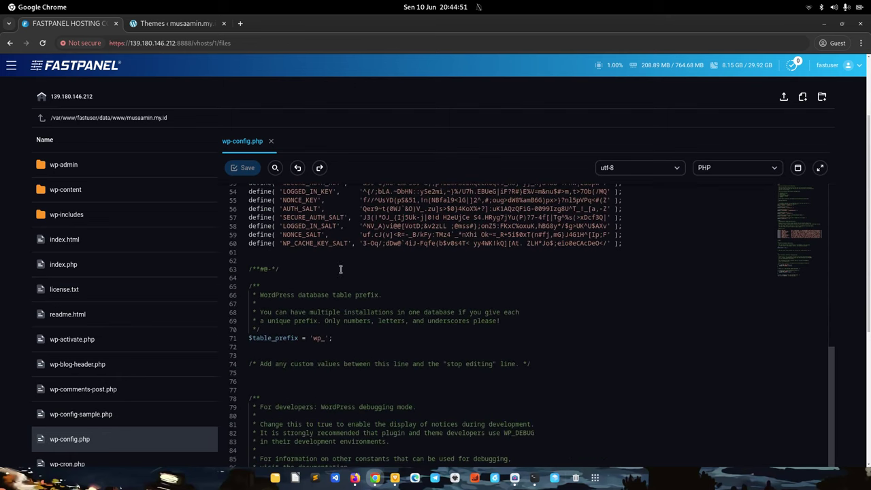
left_click(271, 142)
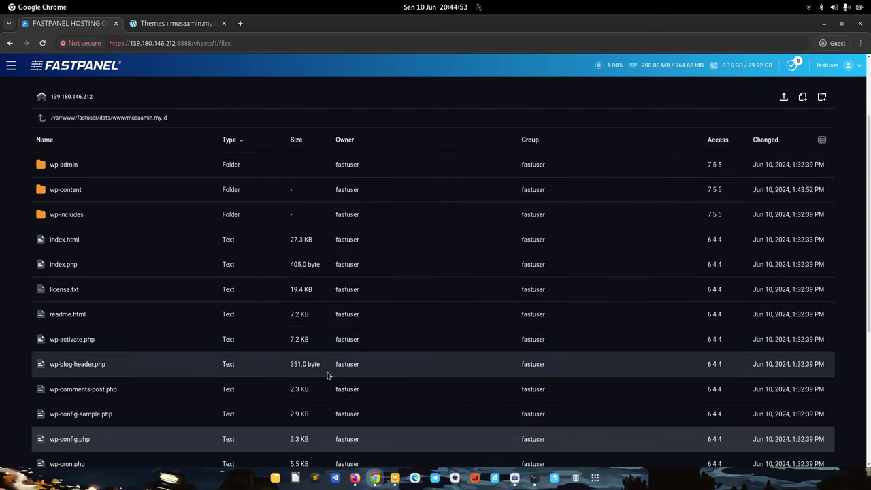
scroll(327, 381, "up", 3)
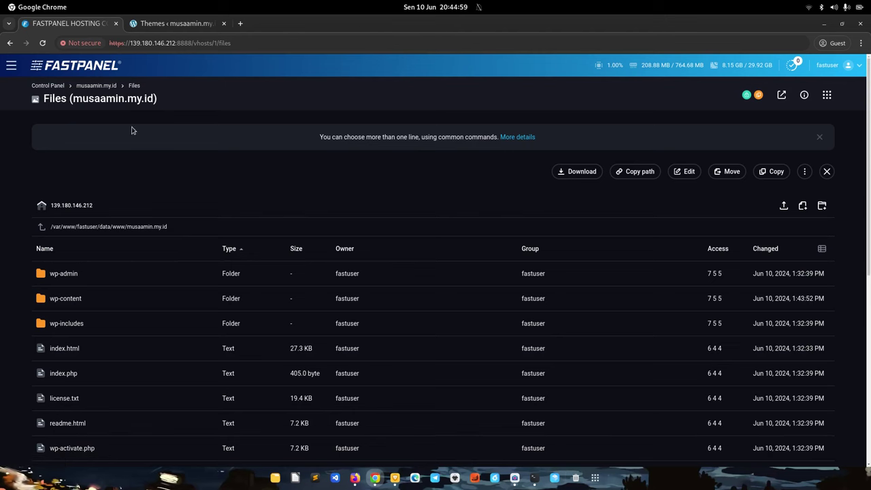
left_click(106, 87)
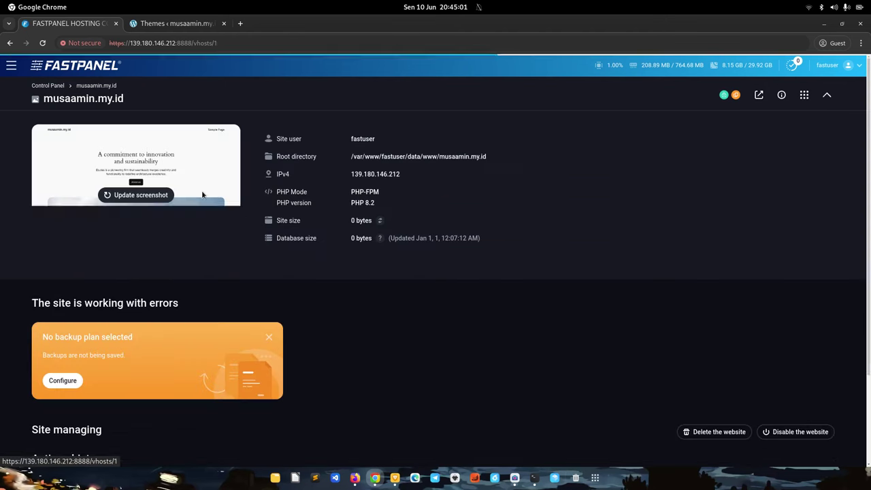
scroll(342, 231, "down", 5)
scroll(258, 297, "up", 3)
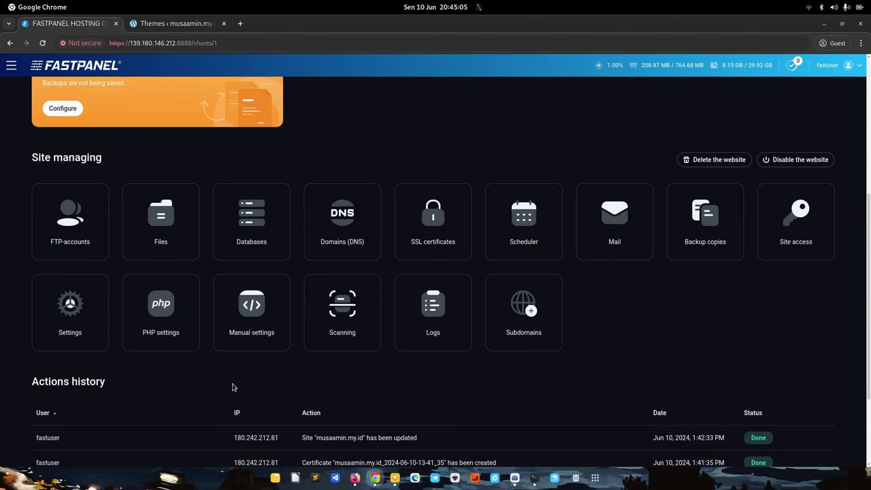
- Open the site's Databases page, try the phpMyAdmin login, and inspect the musaamin_my_ row's actions
left_click(246, 225)
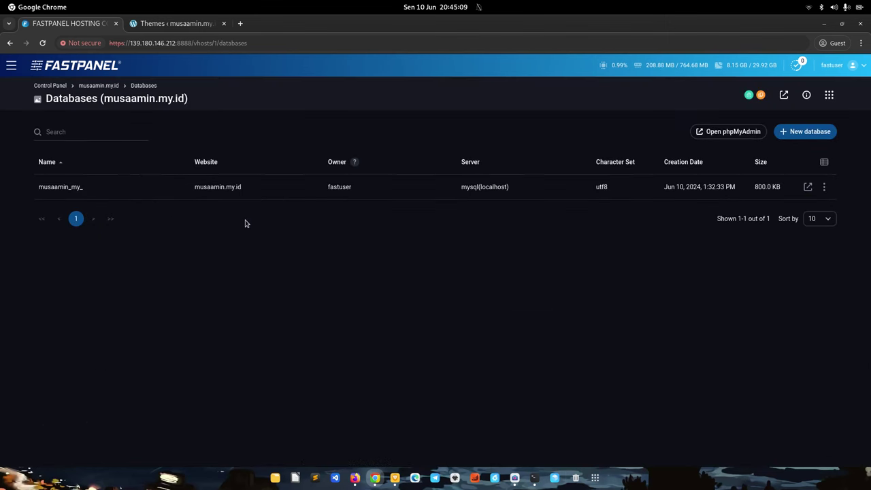
left_click(732, 134)
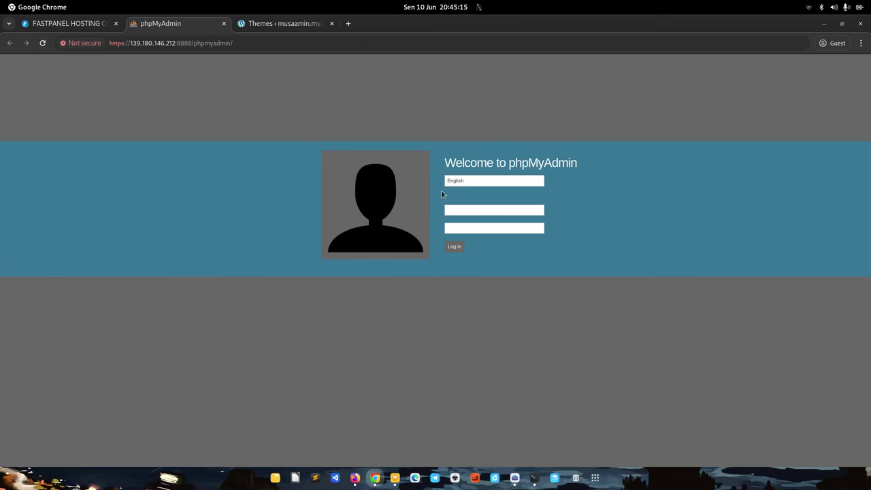
left_click(469, 206)
left_click(85, 26)
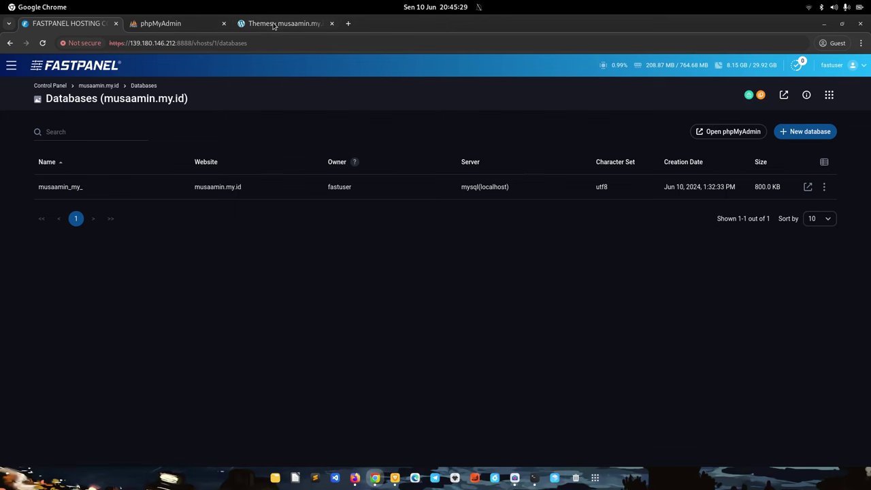
left_click(178, 28)
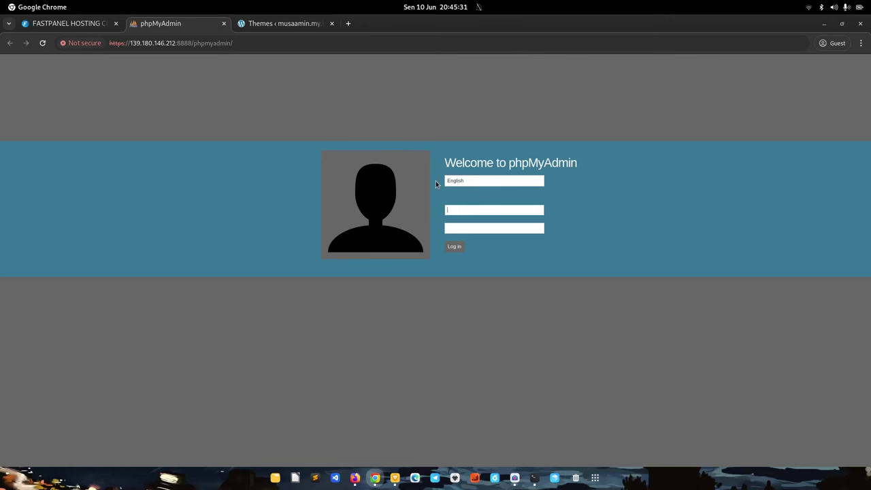
left_click(84, 25)
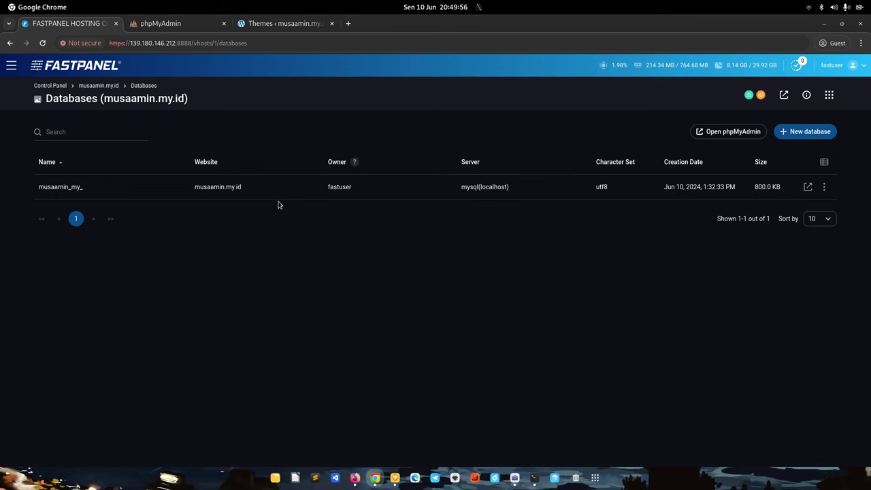
left_click(823, 187)
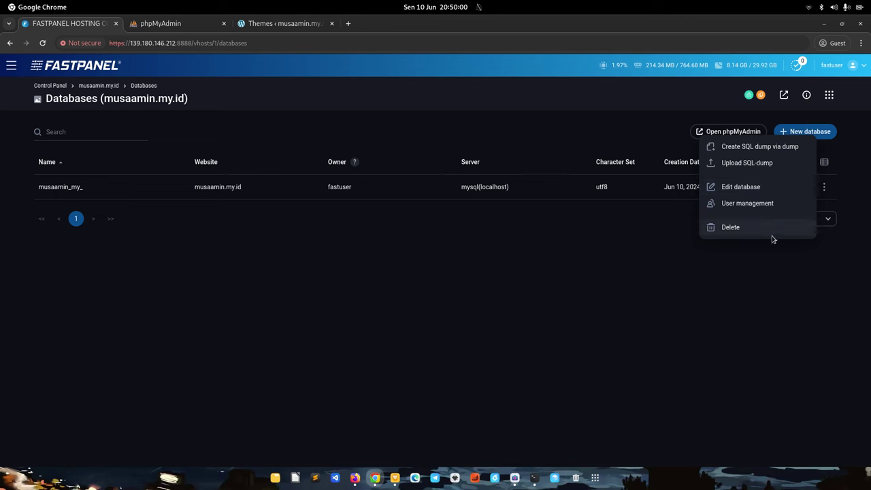
left_click(754, 277)
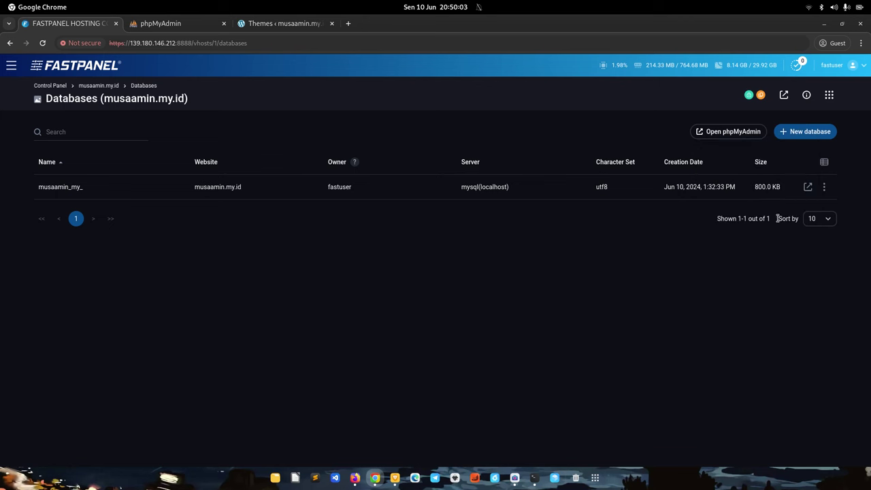
- Auto-login to phpMyAdmin, view musaamin_my_'s 12 tables, then switch back to FASTPANEL
left_click(808, 187)
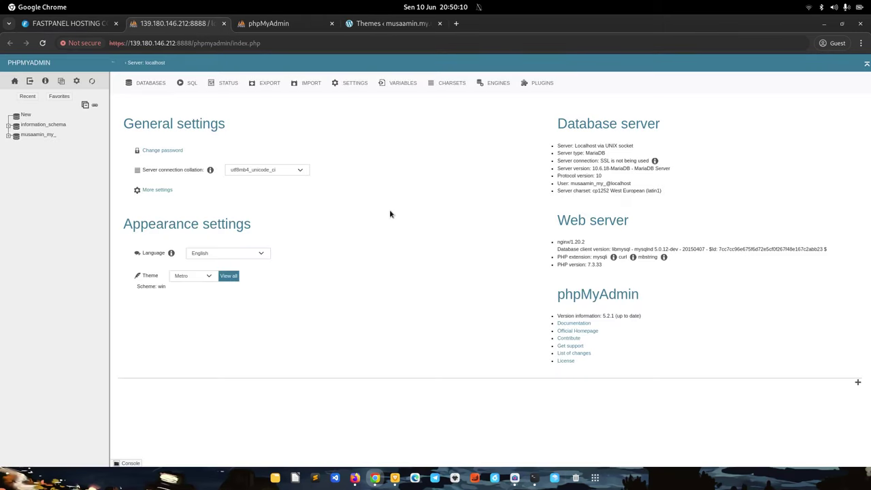
left_click(53, 135)
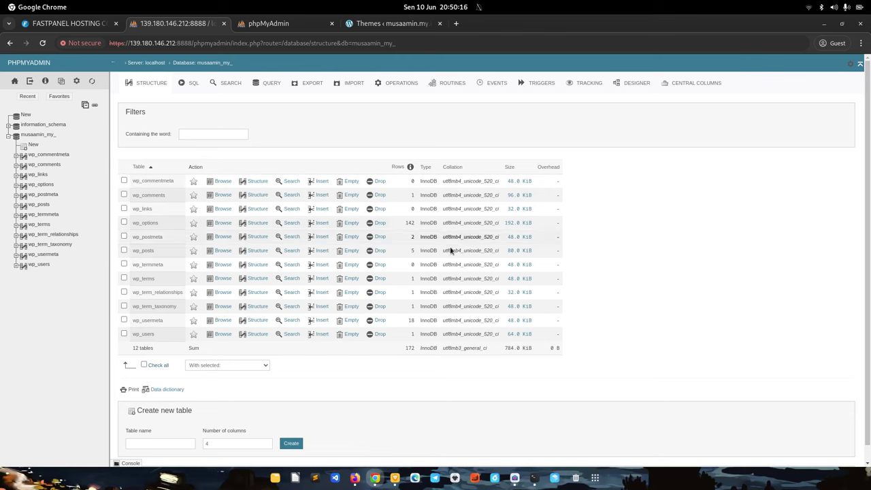
left_click(87, 26)
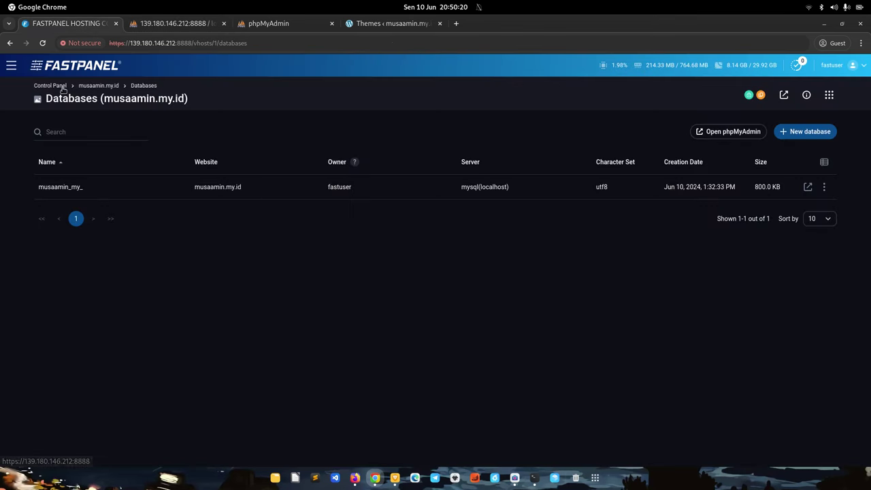
- Go from the musaamin.my.id site page back to the server dashboard
left_click(96, 86)
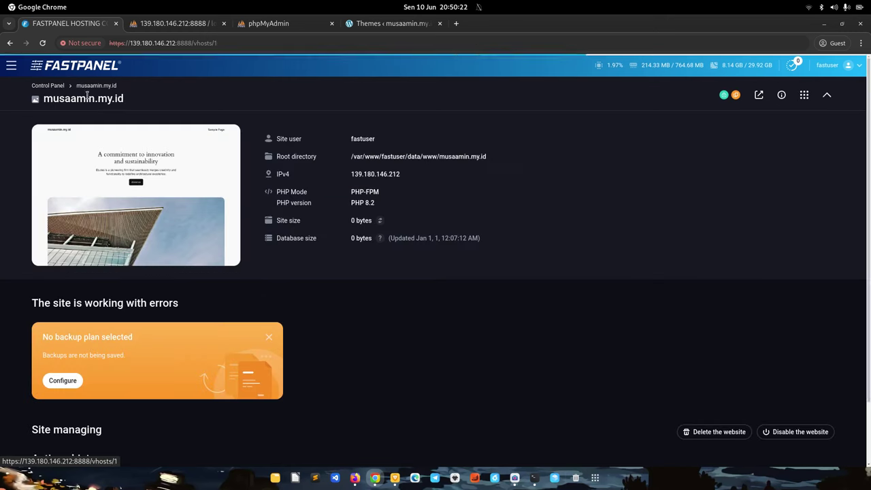
scroll(351, 253, "down", 5)
scroll(351, 254, "up", 5)
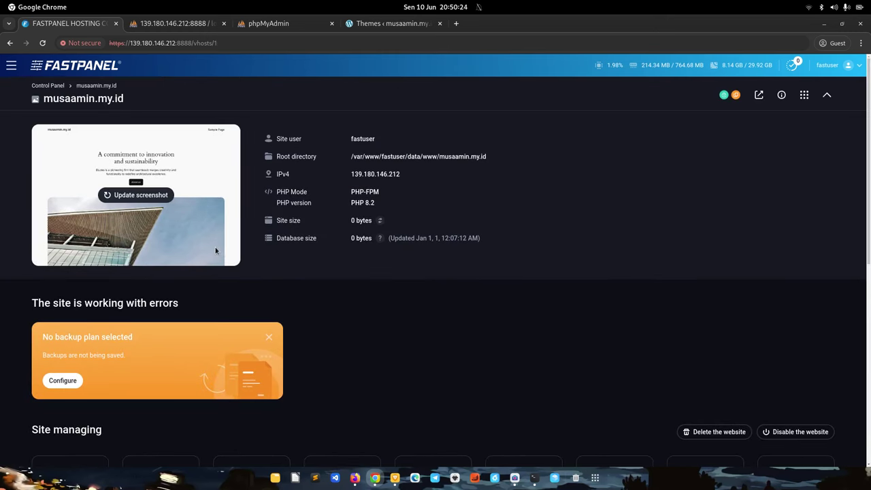
left_click(52, 89)
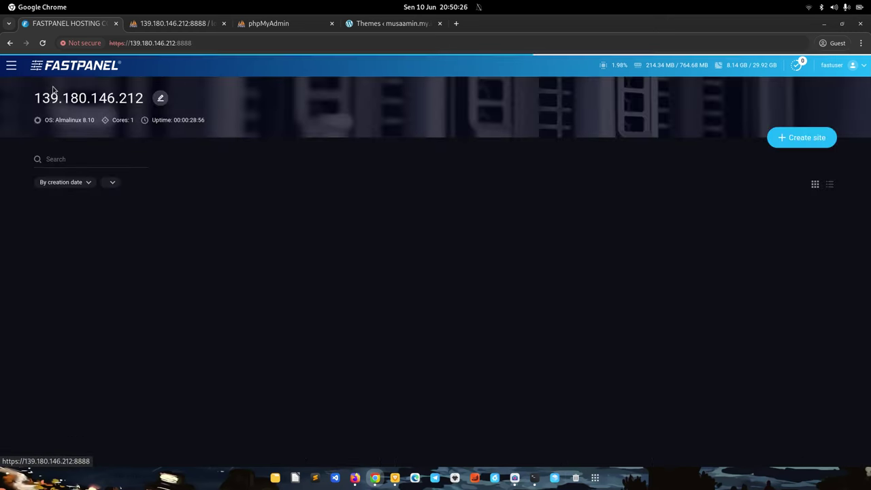
- Review the server's main settings, its services list and its installed applications
mouse_move(228, 260)
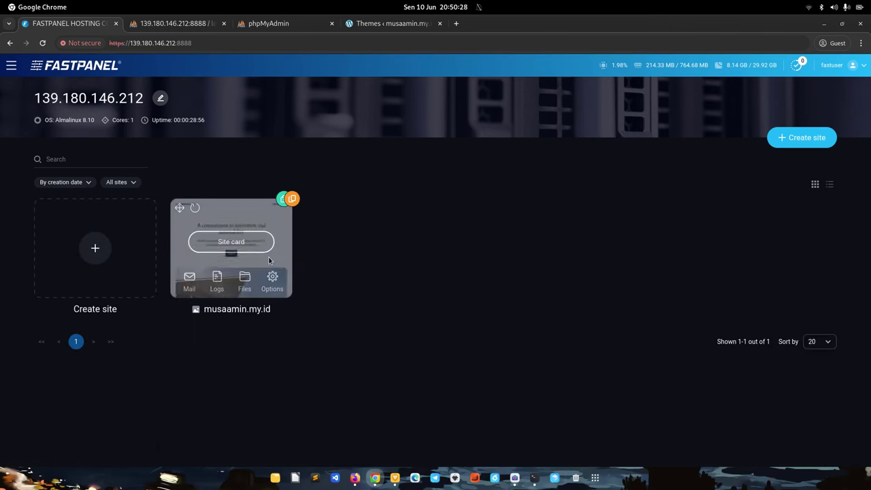
left_click(11, 65)
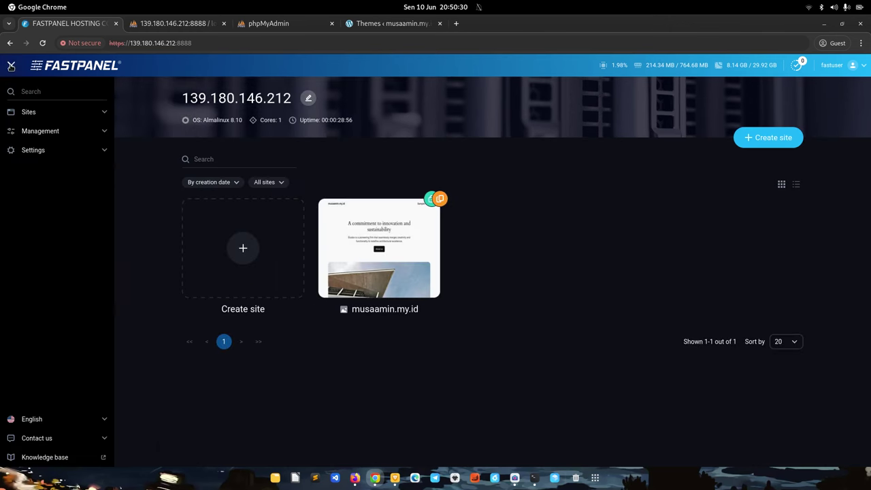
left_click(70, 149)
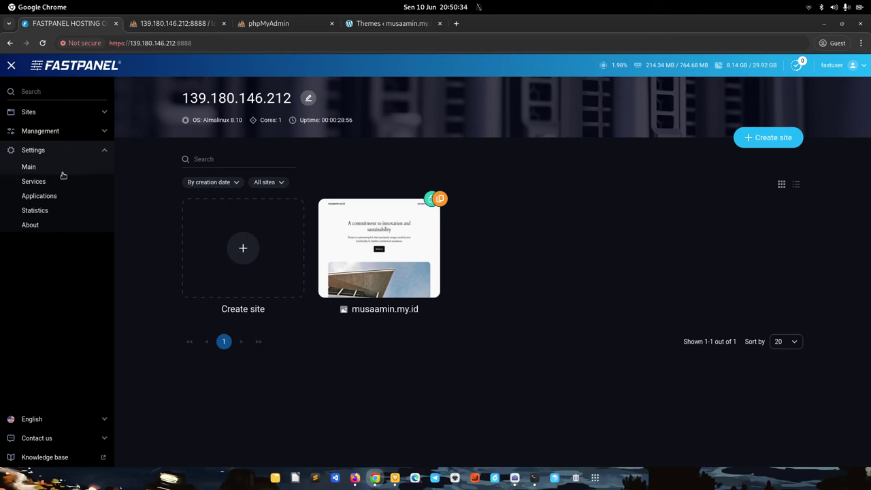
left_click(59, 168)
left_click(54, 182)
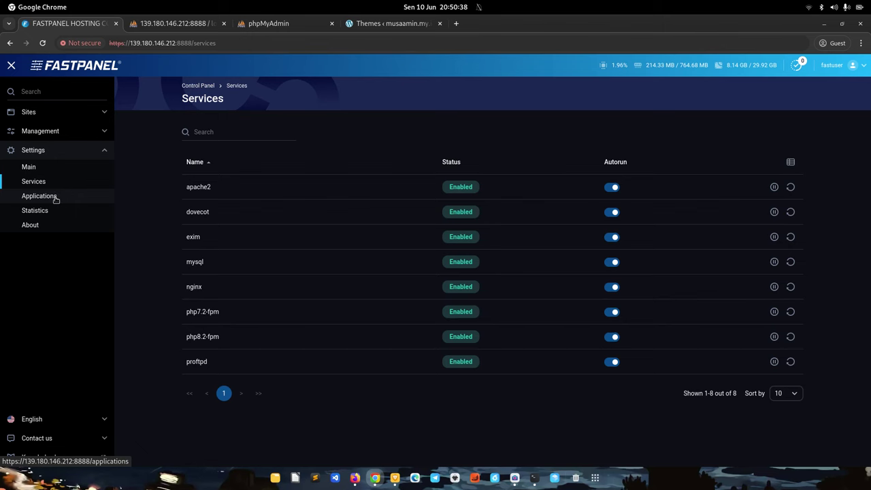
left_click(56, 198)
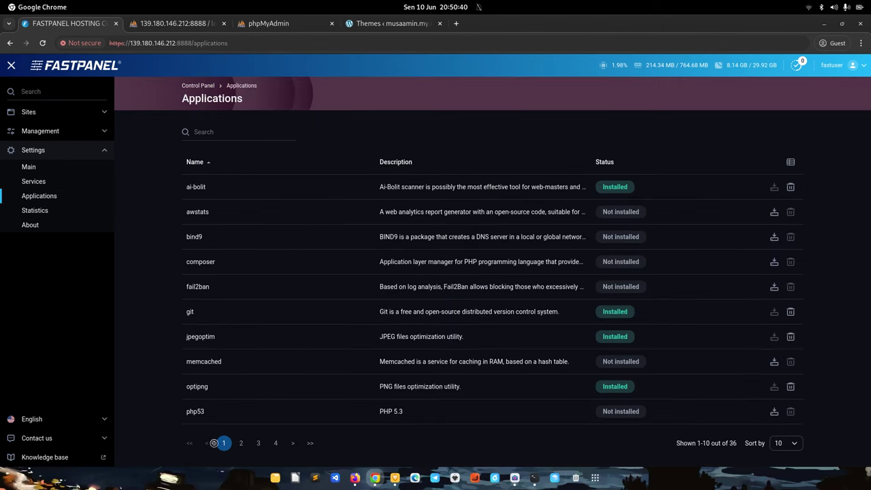
- Check the server's load, disk and memory usage charts, then return to the sites dashboard
left_click(47, 212)
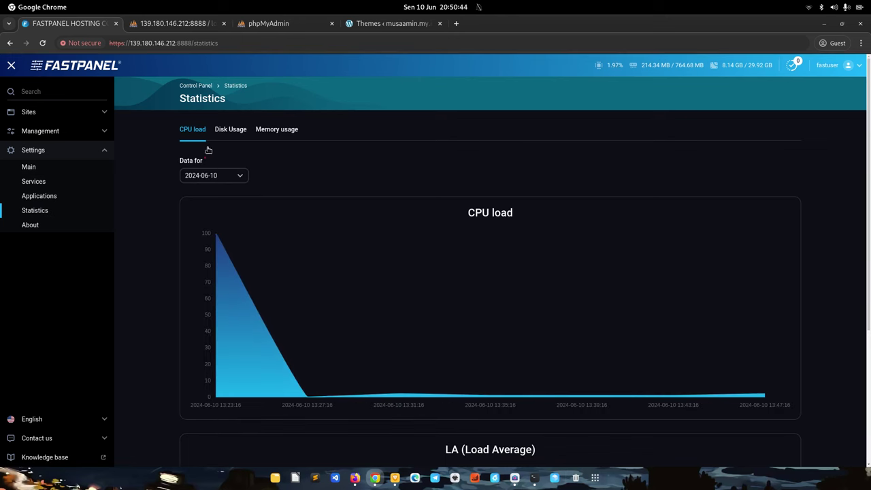
scroll(334, 186, "down", 3)
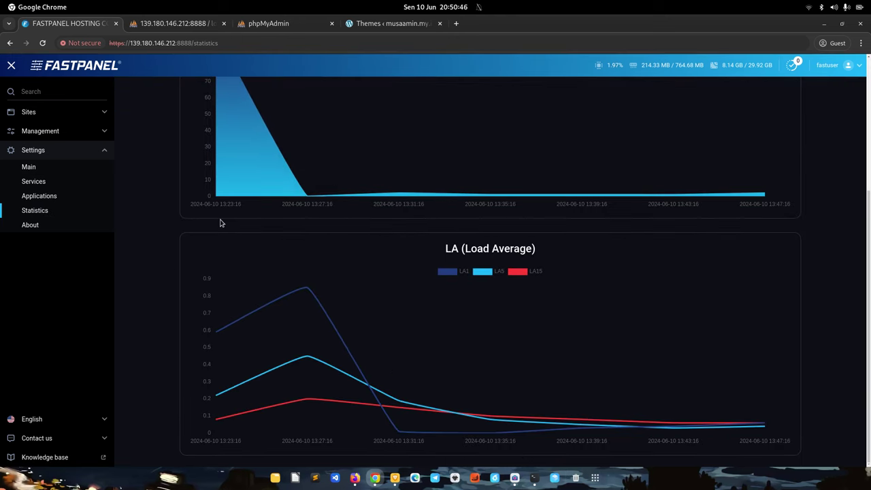
scroll(197, 252, "up", 3)
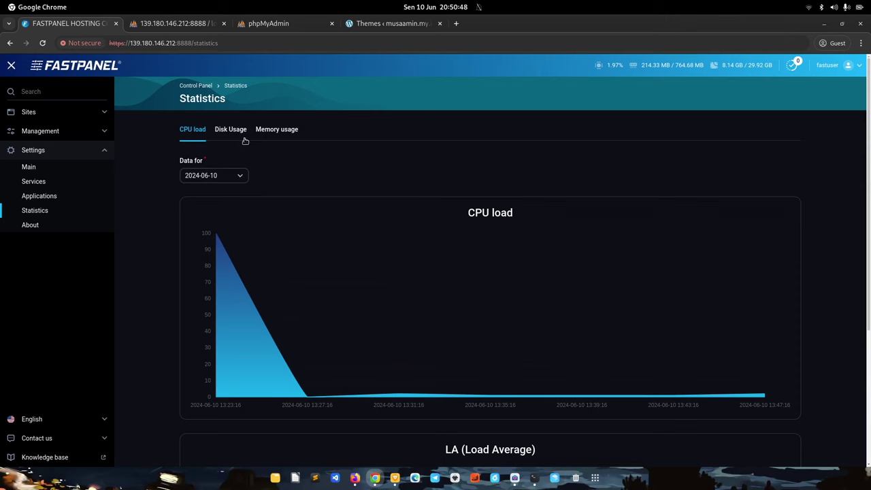
left_click(239, 130)
left_click(278, 131)
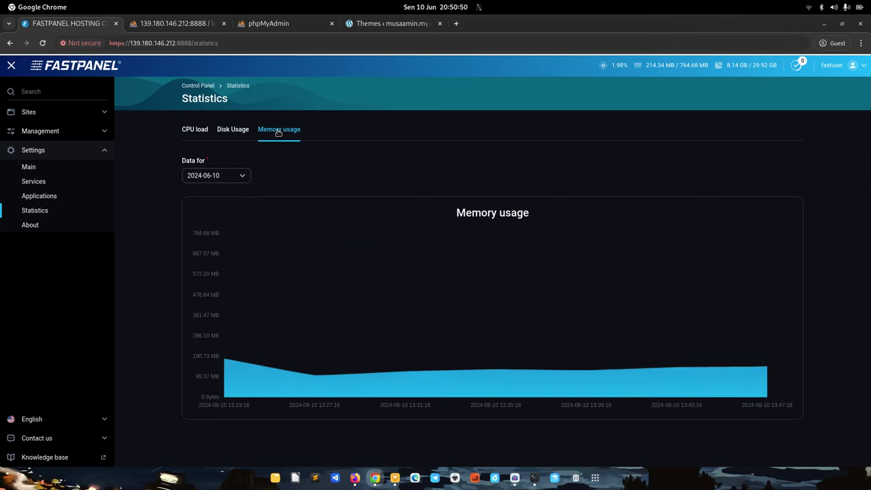
left_click(12, 65)
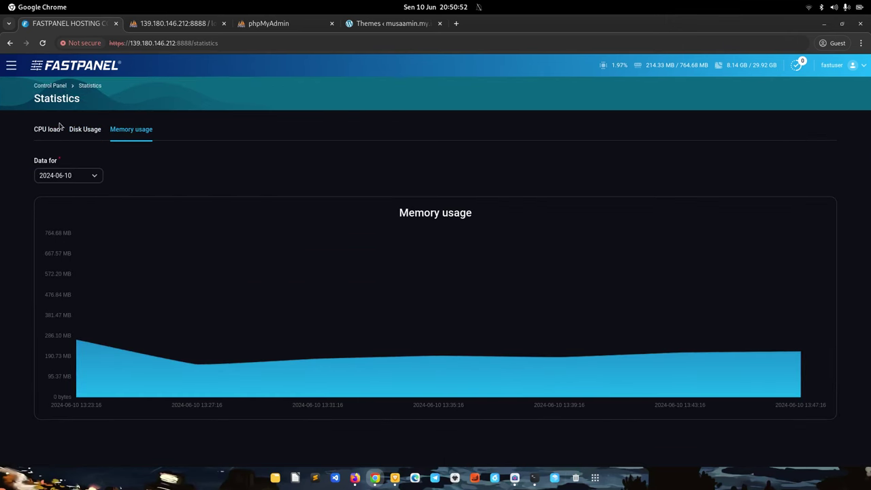
left_click(65, 68)
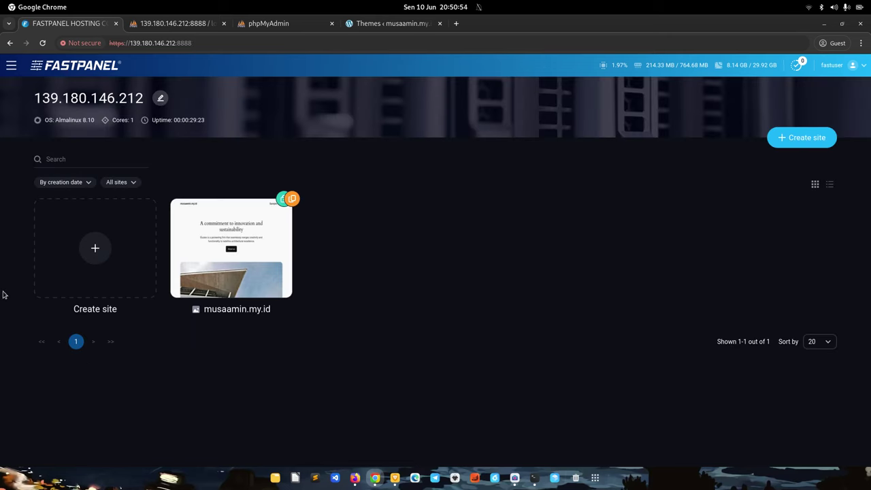